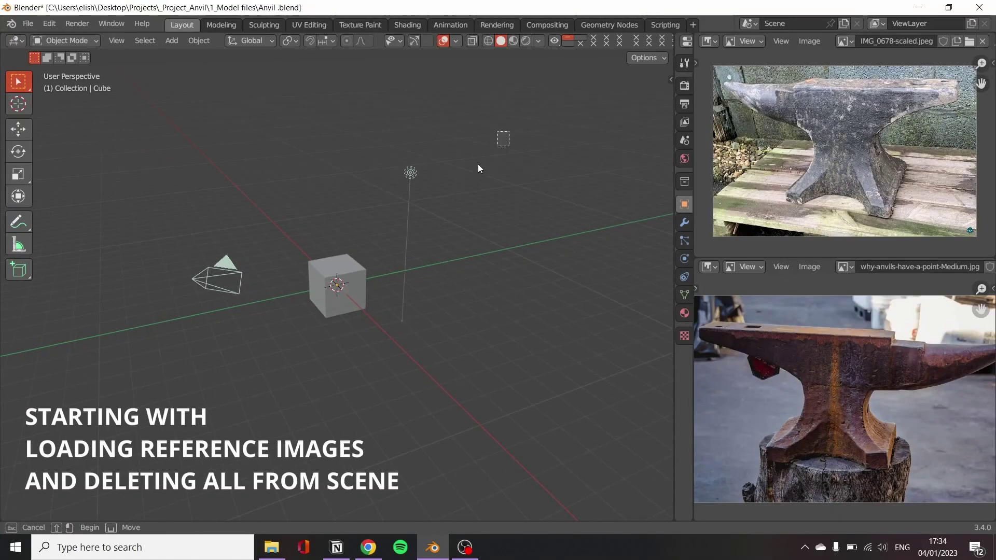
Clear the default scene and extrude a new plane upward into a box
{"action": "key", "text": "a"}
{"action": "key", "text": "Delete"}
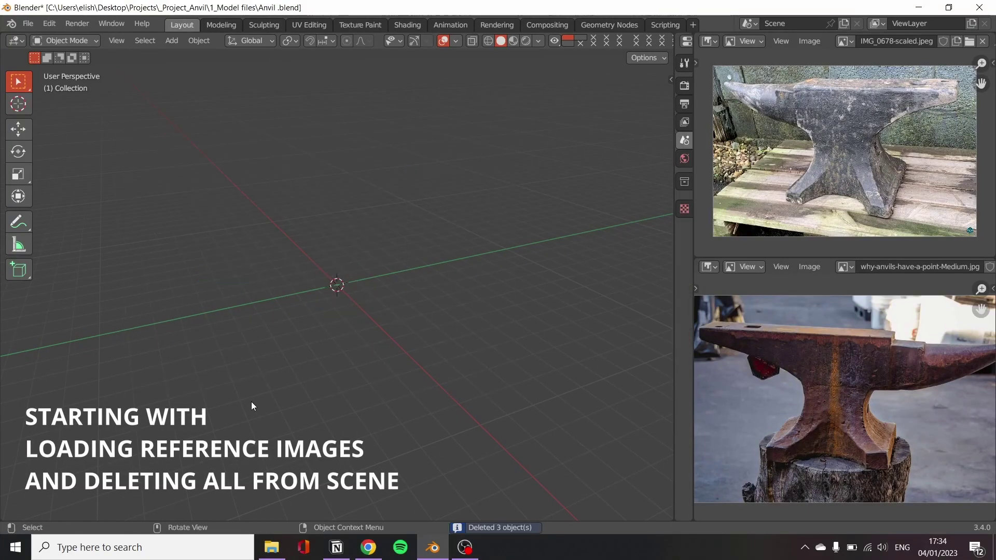
{"action": "key", "text": "shift+a"}
{"action": "left_click", "coordinate": [446, 283]}
{"action": "key", "text": "Tab"}
{"action": "scroll", "coordinate": [516, 352], "scroll_direction": "up", "scroll_amount": 3}
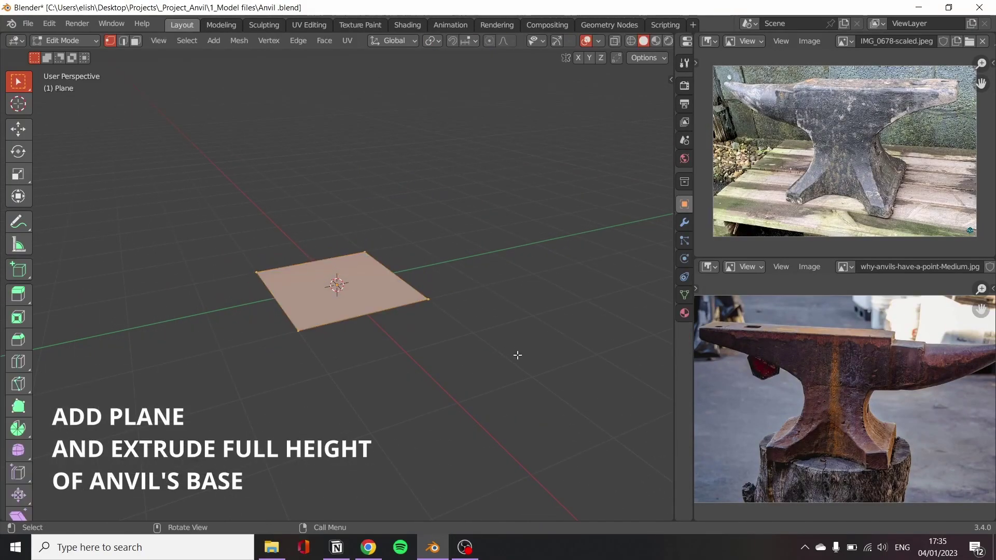
{"action": "middle_click_drag", "start_coordinate": [516, 352], "coordinate": [454, 241]}
{"action": "key", "text": "e"}
{"action": "left_click", "coordinate": [477, 155]}
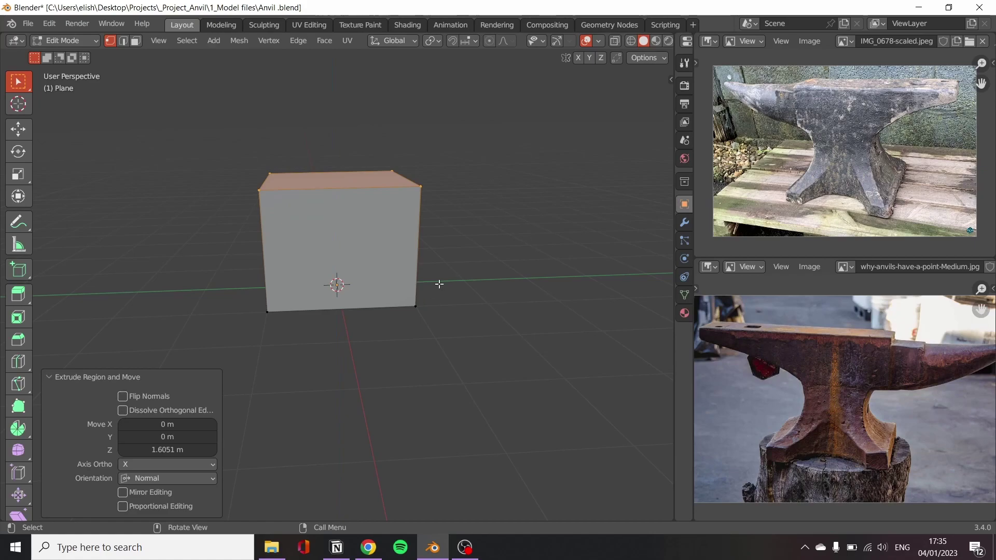
Raise the box top slightly and add nine horizontal loop cuts
{"action": "key", "text": "ctrl+r"}
{"action": "scroll", "coordinate": [377, 260], "scroll_direction": "up", "scroll_amount": 5}
{"action": "key", "text": "Escape"}
{"action": "key", "text": "KP_1"}
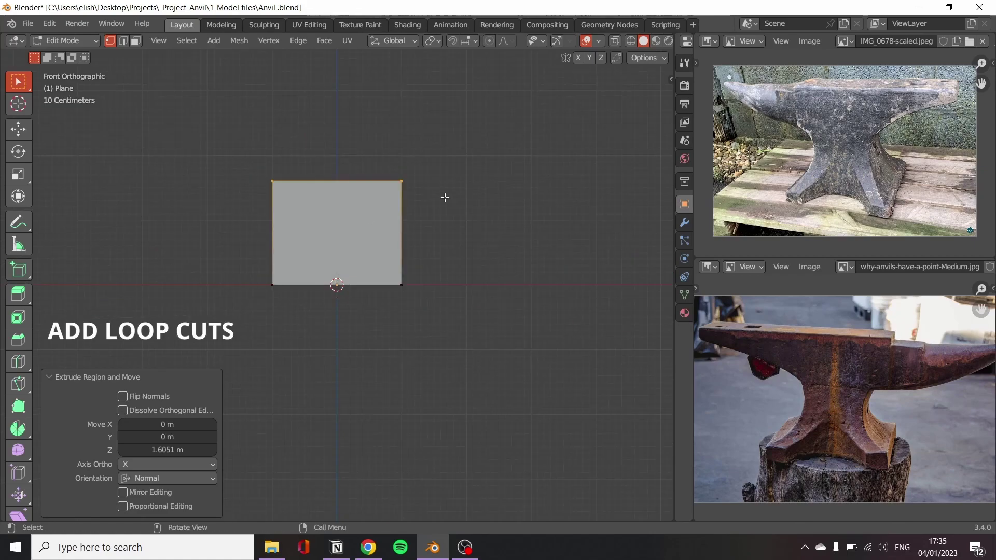
{"action": "key", "text": "g"}
{"action": "left_click", "coordinate": [465, 278]}
{"action": "key", "text": "ctrl+r"}
{"action": "scroll", "coordinate": [420, 247], "scroll_direction": "up", "scroll_amount": 2}
{"action": "scroll", "coordinate": [420, 247], "scroll_direction": "up", "scroll_amount": 6}
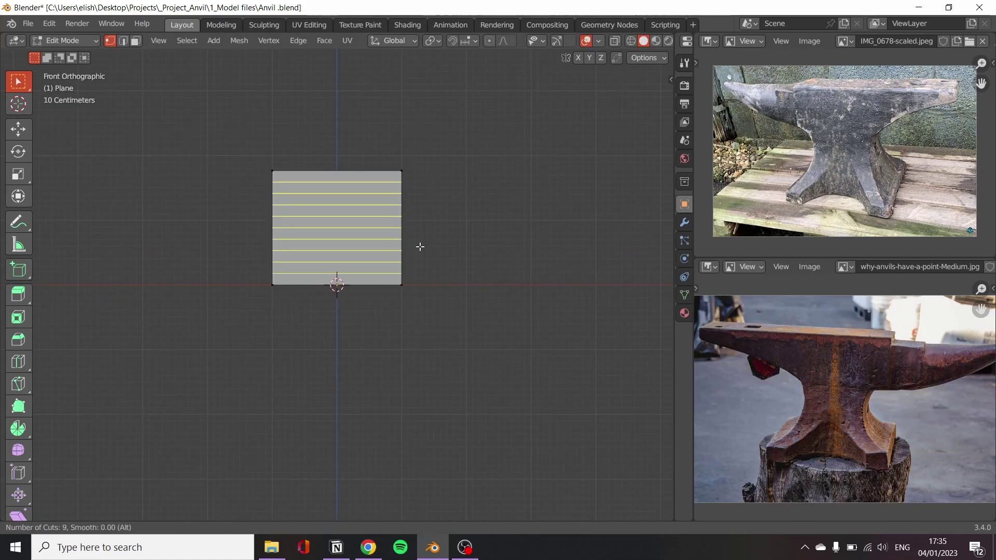
{"action": "left_click", "coordinate": [420, 247]}
Select the upper edge loop and trial proportional scaling with Inverse Square and Sphere falloffs
{"action": "left_click", "coordinate": [418, 194]}
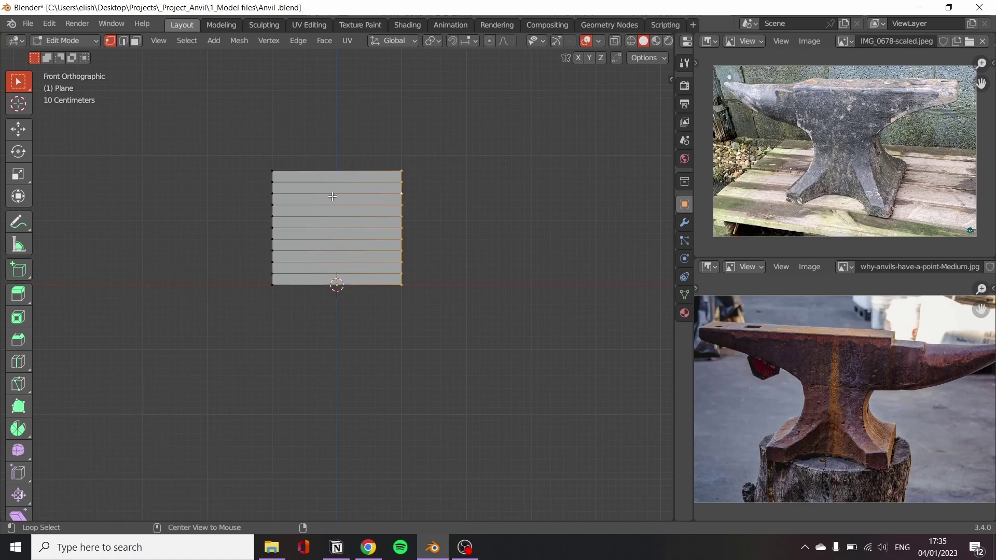
{"action": "key", "text": "s"}
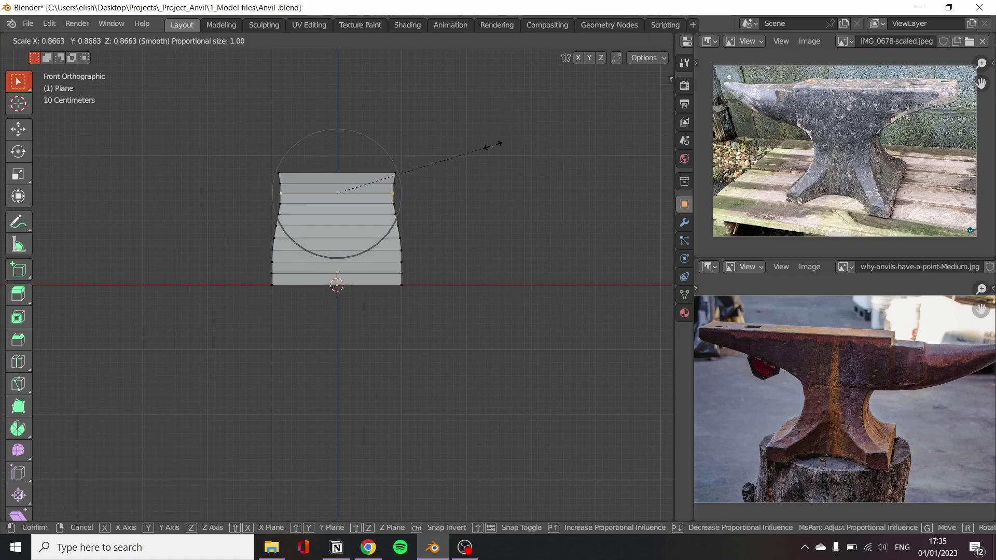
{"action": "key", "text": "Escape"}
{"action": "left_click", "coordinate": [510, 42]}
{"action": "left_click", "coordinate": [498, 137]}
{"action": "key", "text": "s"}
{"action": "key", "text": "Escape"}
{"action": "left_click", "coordinate": [510, 42]}
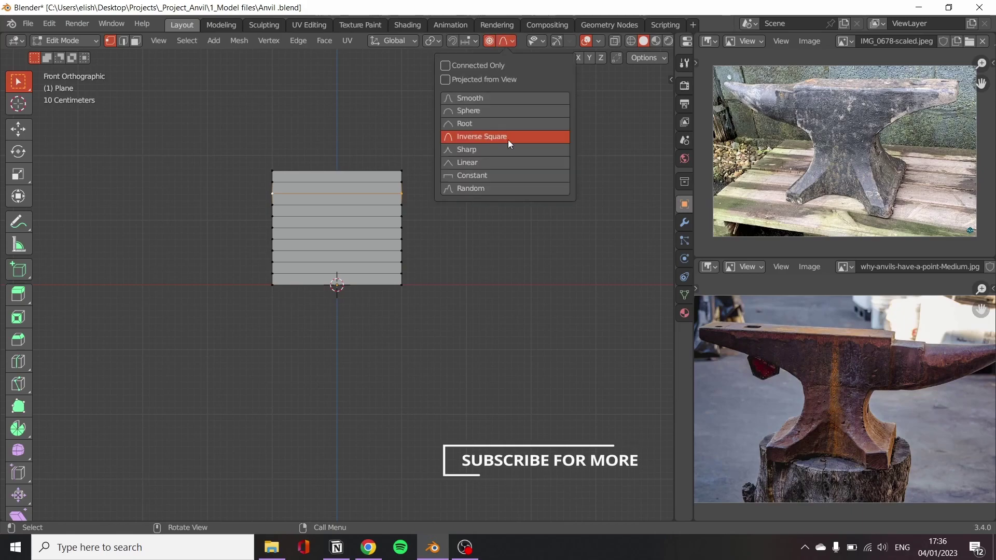
{"action": "left_click", "coordinate": [485, 110]}
{"action": "key", "text": "s"}
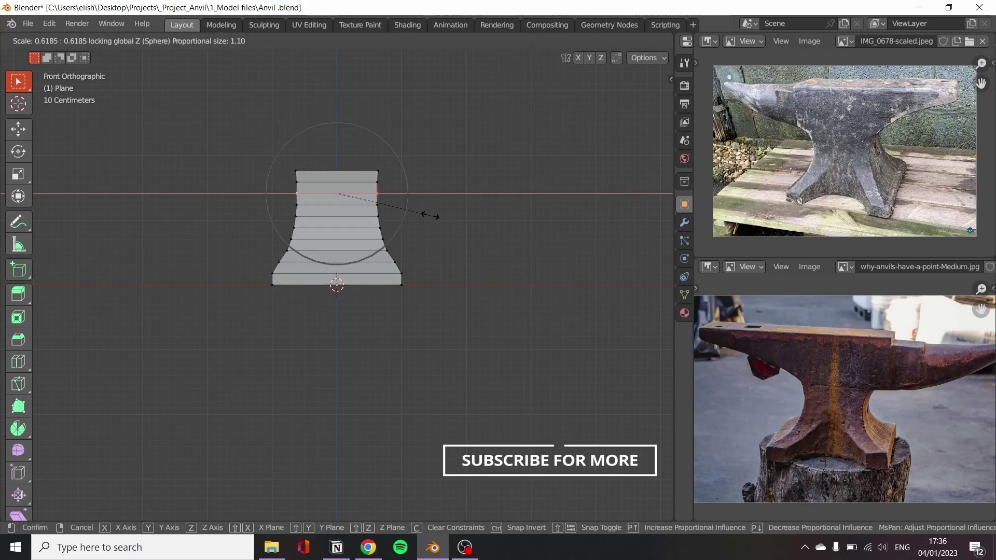
{"action": "key", "text": "Escape"}
After trying Sharp falloff, taper the base using Inverse Square proportional scaling, height locked
{"action": "left_click", "coordinate": [510, 41]}
{"action": "left_click", "coordinate": [488, 149]}
{"action": "key", "text": "s"}
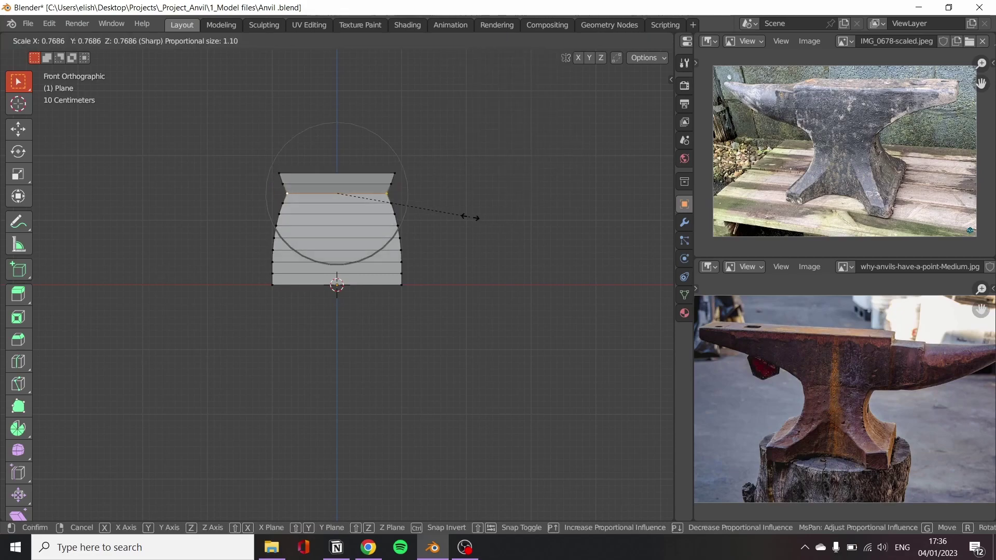
{"action": "key", "text": "Escape"}
{"action": "left_click", "coordinate": [510, 41]}
{"action": "left_click", "coordinate": [498, 137]}
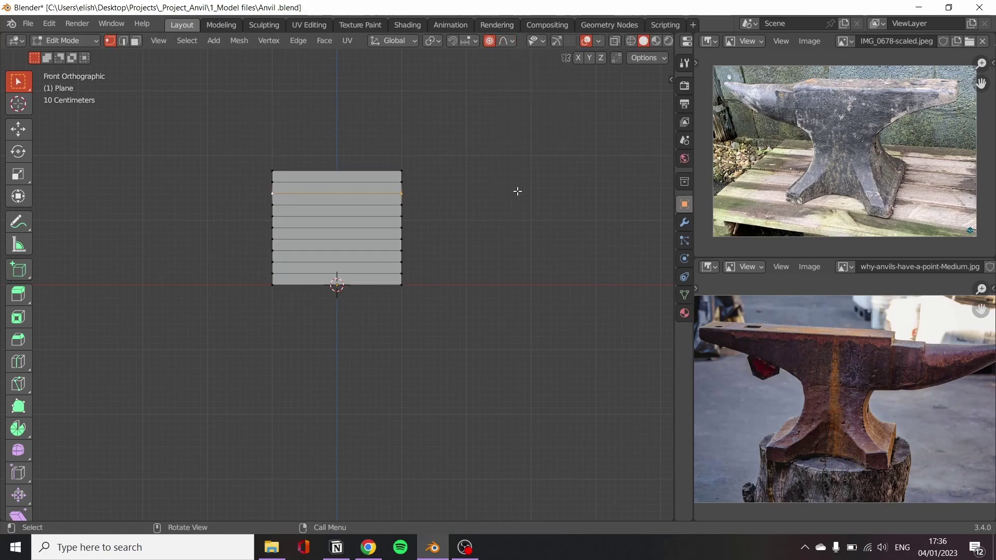
{"action": "key", "text": "s"}
{"action": "key", "text": "shift+z"}
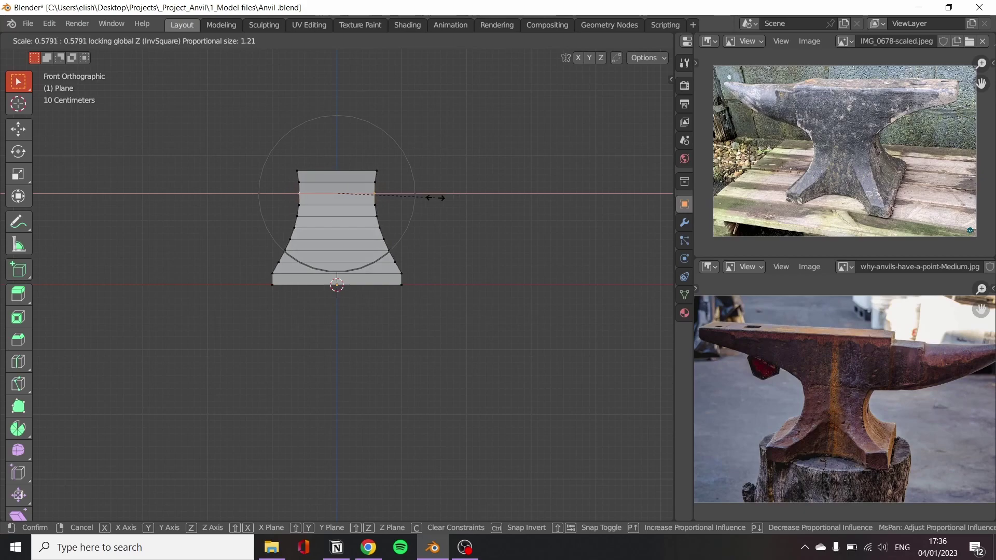
{"action": "left_click", "coordinate": [422, 200]}
Select the top face of the tapered base in front orthographic view
{"action": "mouse_move", "coordinate": [421, 199]}
{"action": "middle_mouse_down"}
{"action": "mouse_move", "coordinate": [485, 363]}
{"action": "mouse_move", "coordinate": [414, 223]}
{"action": "mouse_move", "coordinate": [354, 191]}
{"action": "middle_mouse_up"}
{"action": "left_click", "coordinate": [384, 128], "text": "alt"}
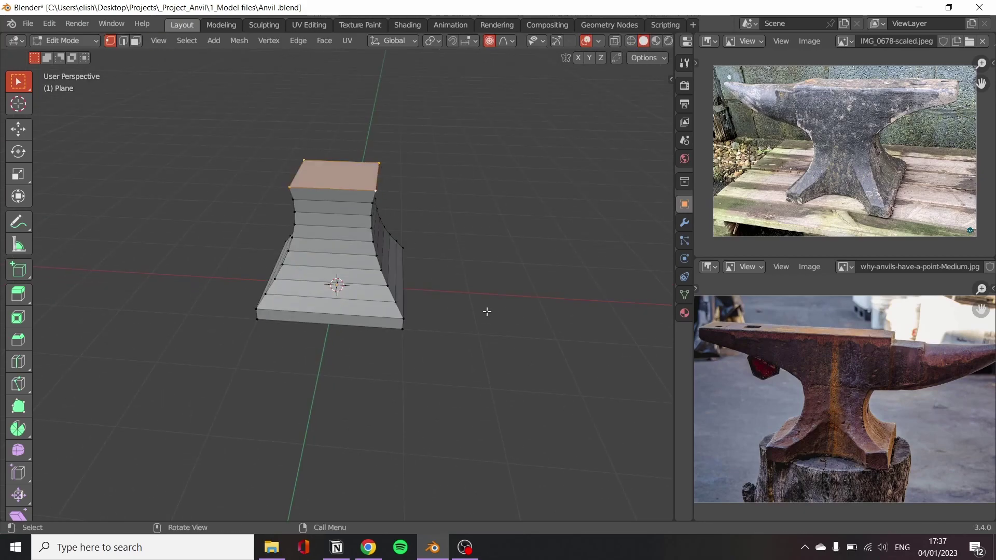
{"action": "scroll", "coordinate": [487, 311], "scroll_direction": "down", "scroll_amount": 3}
{"action": "key", "text": "KP_1"}
Extrude the top into a tall block and extrude its side face left
{"action": "key", "text": "e"}
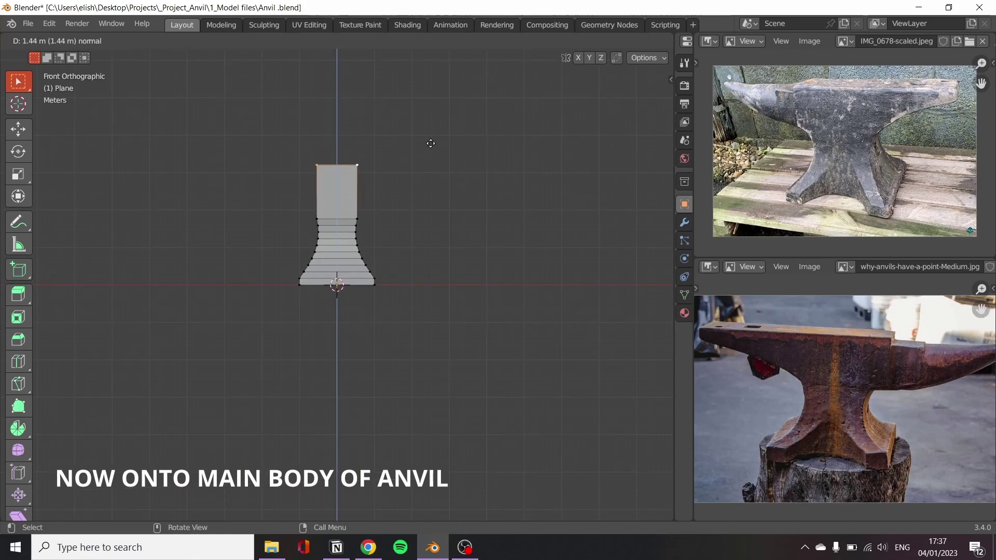
{"action": "left_click", "coordinate": [426, 150]}
{"action": "key", "text": "3"}
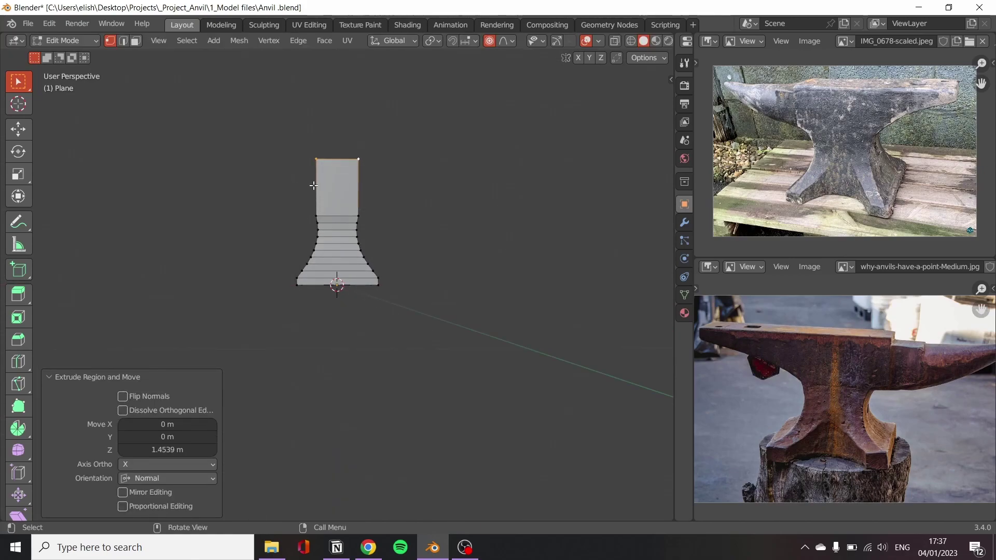
{"action": "mouse_move", "coordinate": [515, 173]}
{"action": "middle_mouse_down"}
{"action": "mouse_move", "coordinate": [412, 280]}
{"action": "mouse_move", "coordinate": [475, 236]}
{"action": "middle_mouse_up"}
{"action": "key", "text": "KP_1"}
{"action": "key", "text": "e"}
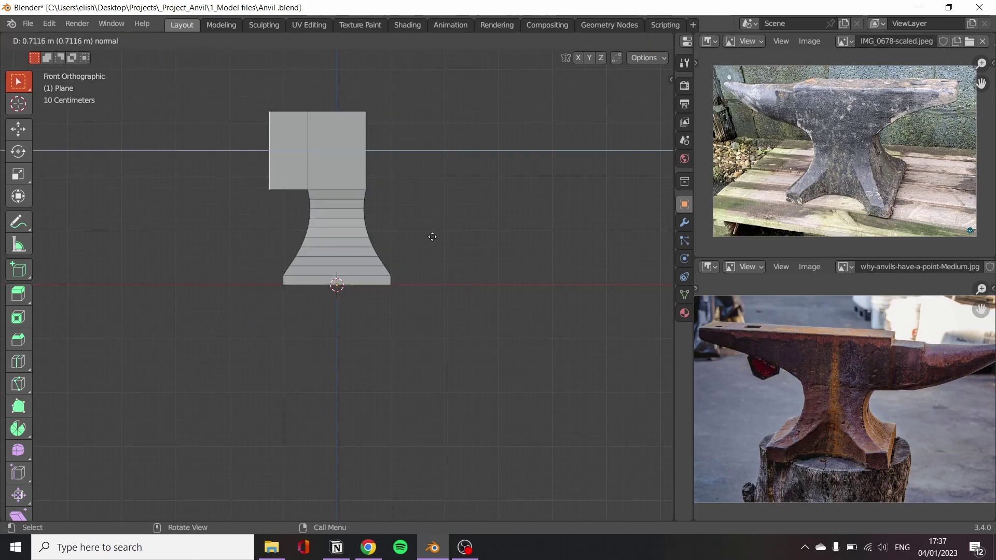
{"action": "left_click", "coordinate": [429, 241]}
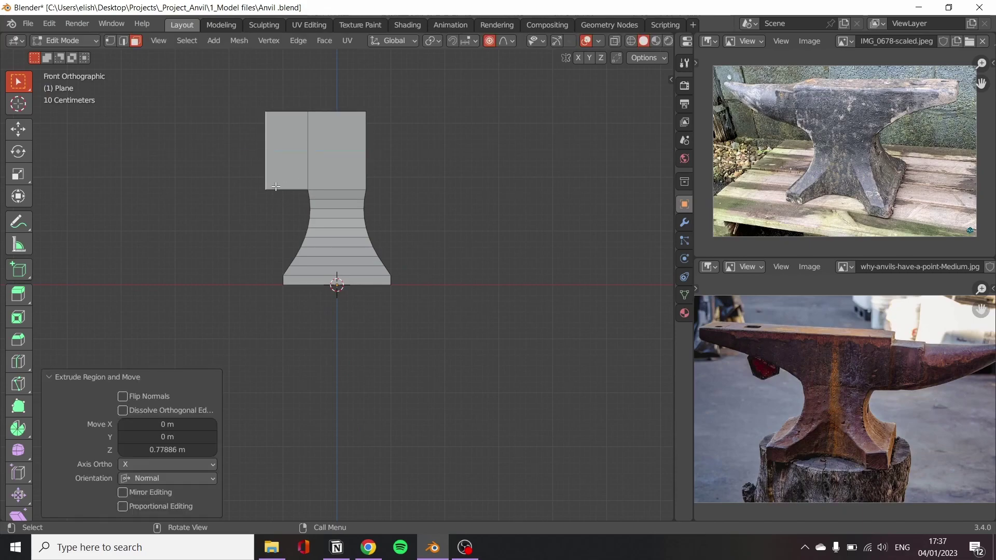
Undo a trial loop cut in the overhang and lower the upper block's top edge vertically
{"action": "key", "text": "ctrl+r"}
{"action": "left_click", "coordinate": [312, 151]}
{"action": "key", "text": "ctrl+z"}
{"action": "key", "text": "ctrl+z"}
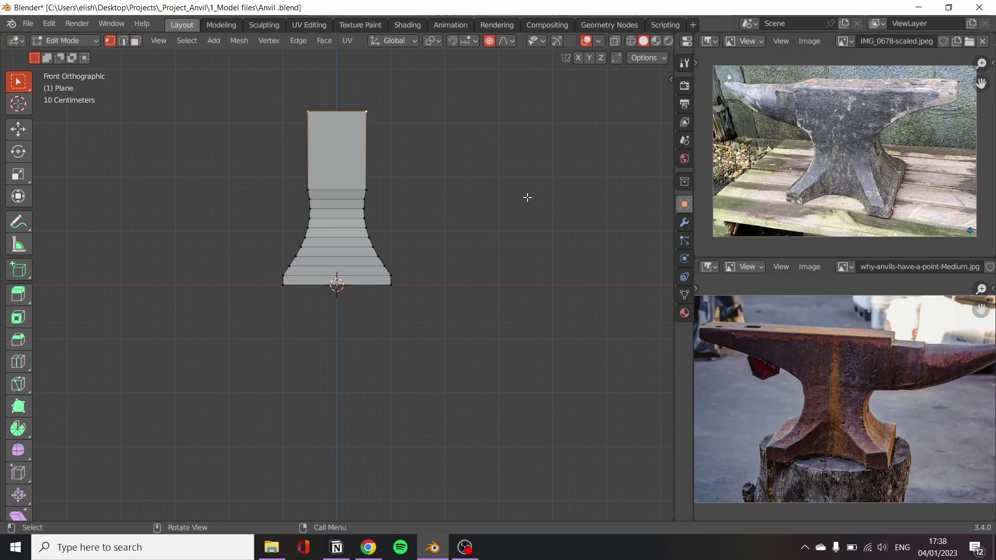
{"action": "key", "text": "g"}
{"action": "key", "text": "z"}
{"action": "left_click", "coordinate": [497, 119]}
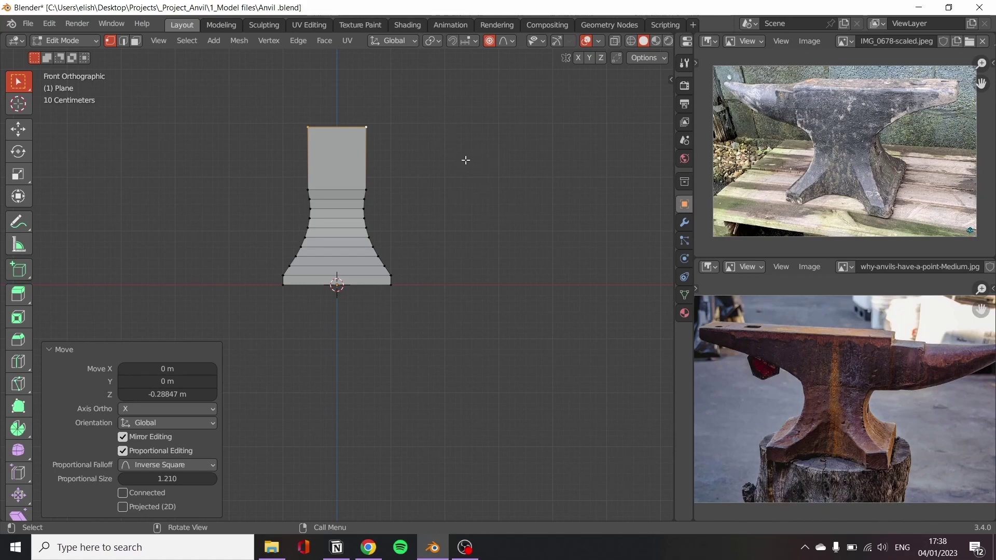
{"action": "middle_click_drag", "start_coordinate": [466, 160], "coordinate": [265, 155]}
Extrude the side face into a left overhang with a centred vertical loop cut
{"action": "key", "text": "3"}
{"action": "key", "text": "KP_1"}
{"action": "key", "text": "e"}
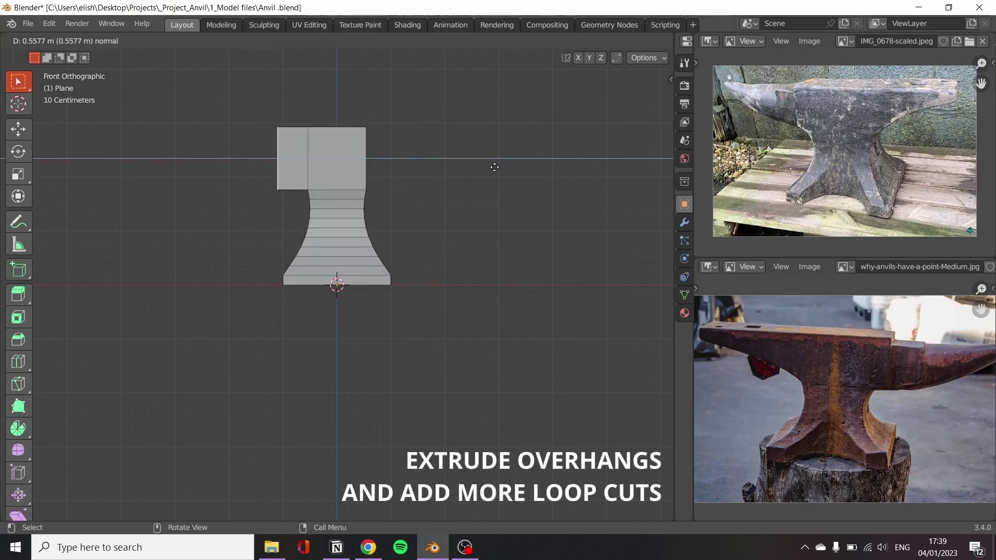
{"action": "left_click", "coordinate": [480, 170]}
{"action": "key", "text": "ctrl+r"}
{"action": "left_click", "coordinate": [284, 179]}
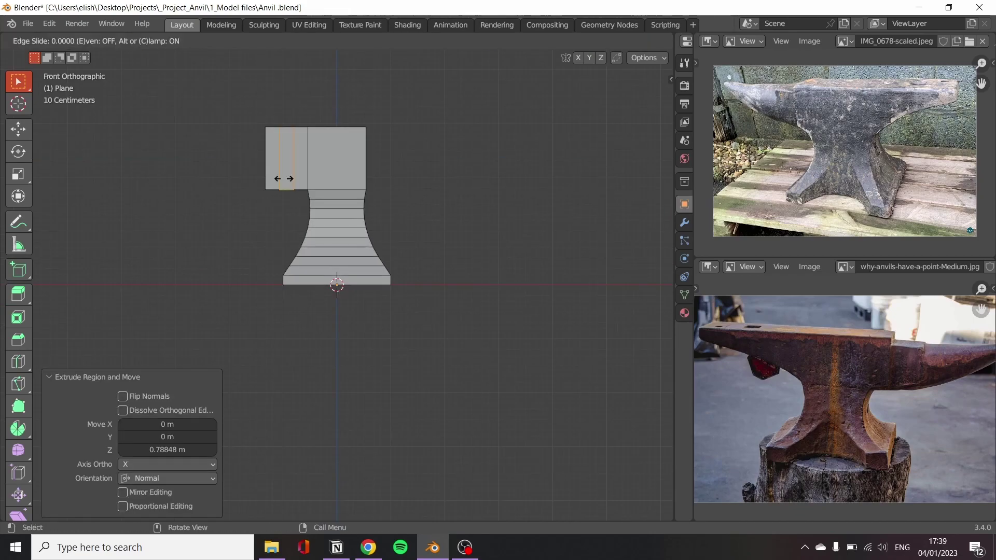
{"action": "right_click", "coordinate": [415, 173]}
Add a second centred vertical cut to the overhang after a cancelled vertical move
{"action": "mouse_move", "coordinate": [261, 191]}
{"action": "middle_mouse_down"}
{"action": "mouse_move", "coordinate": [271, 207]}
{"action": "mouse_move", "coordinate": [229, 256]}
{"action": "middle_mouse_up"}
{"action": "key", "text": "KP_1"}
{"action": "key", "text": "g"}
{"action": "key", "text": "z"}
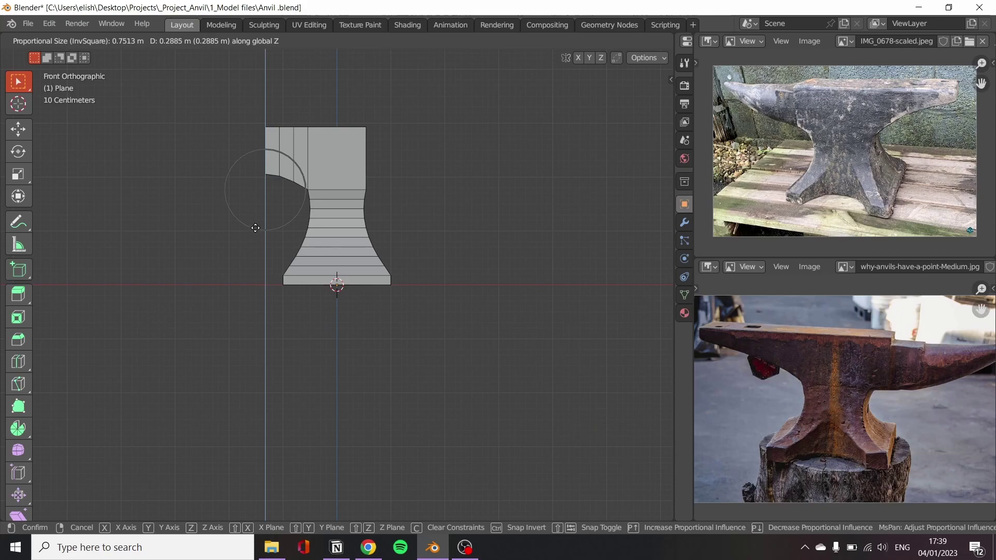
{"action": "right_click", "coordinate": [255, 228]}
{"action": "key", "text": "ctrl+r"}
{"action": "left_click", "coordinate": [287, 197]}
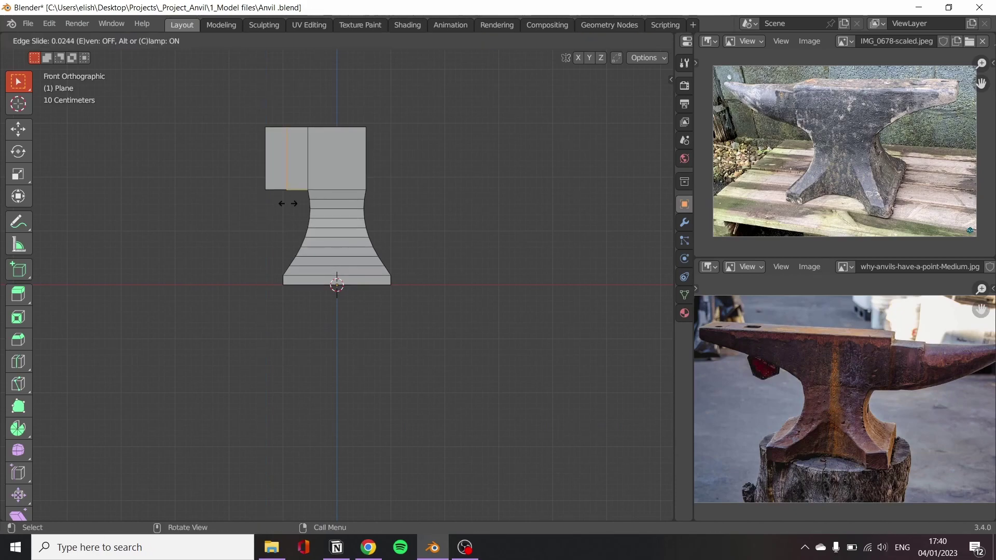
{"action": "right_click", "coordinate": [281, 218]}
Raise the overhang's lower edge along Z to taper the heel
{"action": "middle_click_drag", "start_coordinate": [276, 225], "coordinate": [273, 222]}
{"action": "key", "text": "g"}
{"action": "right_click", "coordinate": [253, 222]}
{"action": "key", "text": "KP_1"}
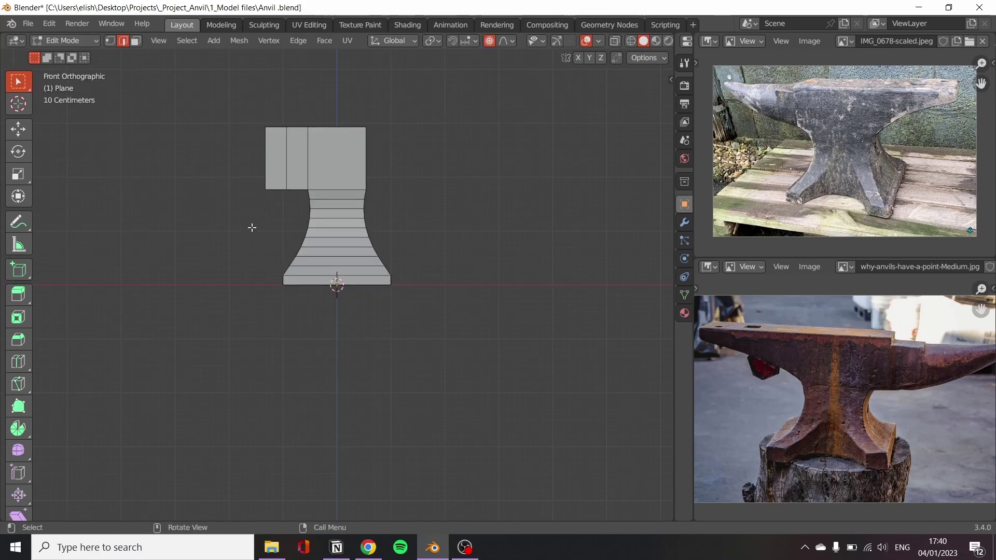
{"action": "key", "text": "g"}
{"action": "key", "text": "z"}
{"action": "left_click", "coordinate": [259, 214]}
{"action": "middle_click_drag", "start_coordinate": [498, 194], "coordinate": [467, 207]}
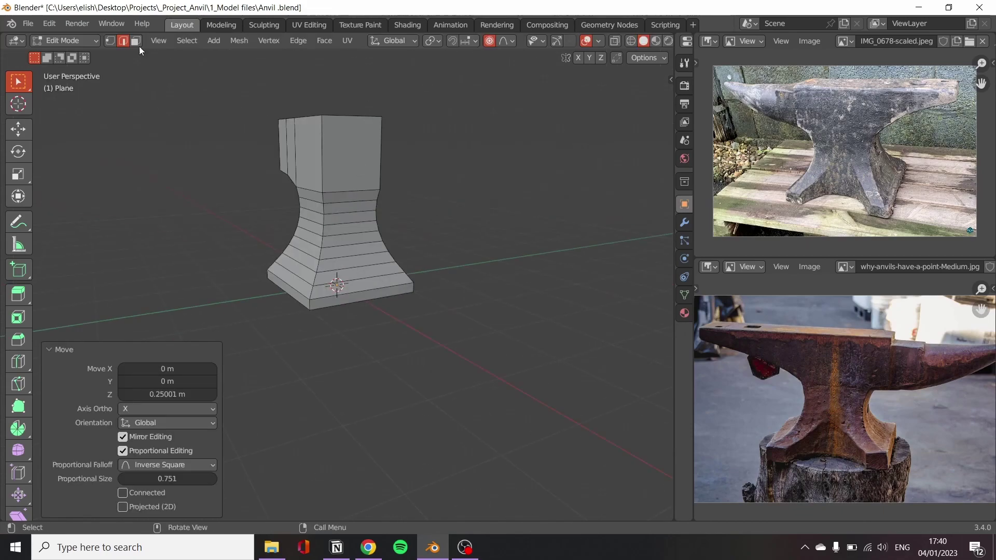
{"action": "key", "text": "KP_1"}
Extrude the right face far out and add four evenly spaced vertical cuts
{"action": "key", "text": "e"}
{"action": "left_click", "coordinate": [575, 338]}
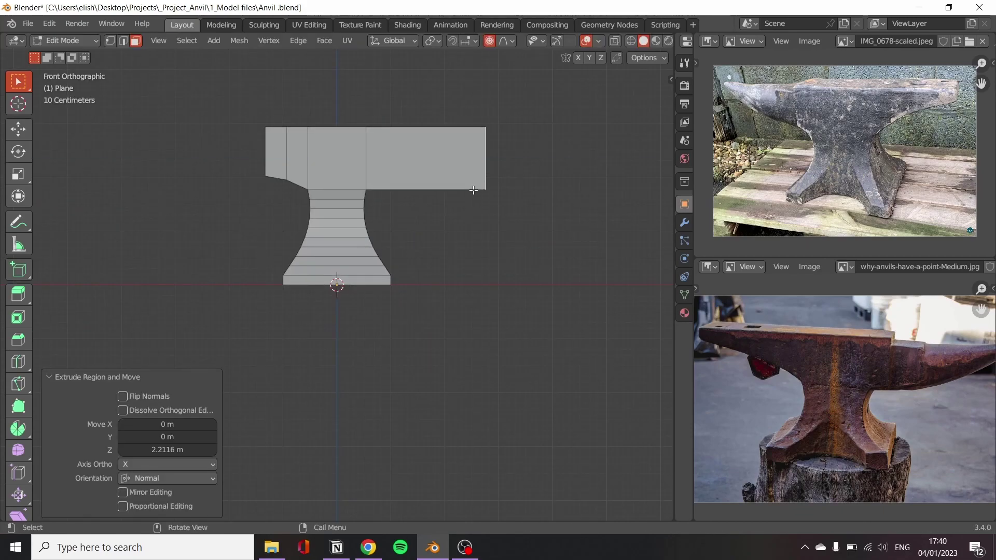
{"action": "key", "text": "ctrl+r"}
{"action": "scroll", "coordinate": [477, 198], "scroll_direction": "up", "scroll_amount": 3}
{"action": "left_click", "coordinate": [477, 198]}
{"action": "right_click", "coordinate": [482, 199]}
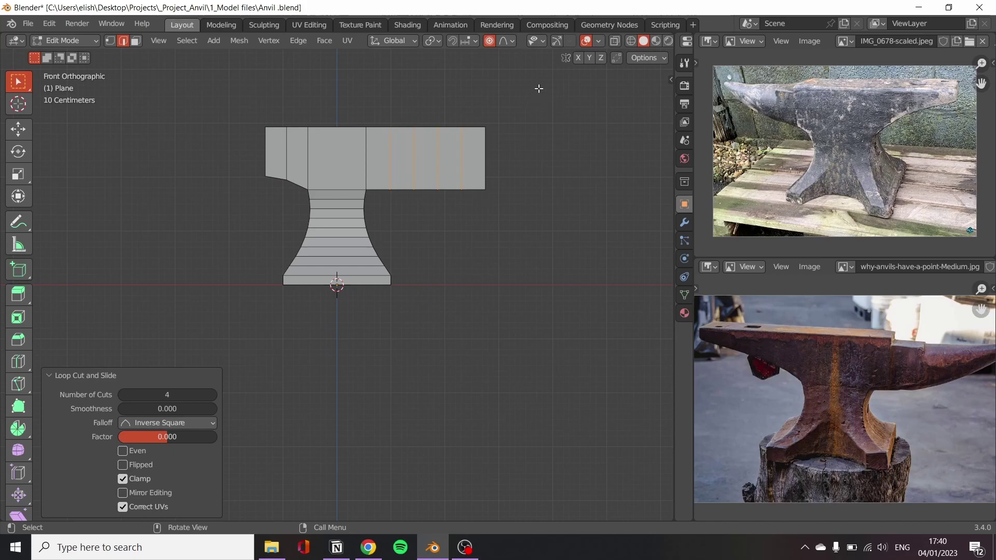
Hide the top block's right part and select the horn's lower edge vertices
{"action": "left_click_drag", "start_coordinate": [538, 100], "coordinate": [553, 163]}
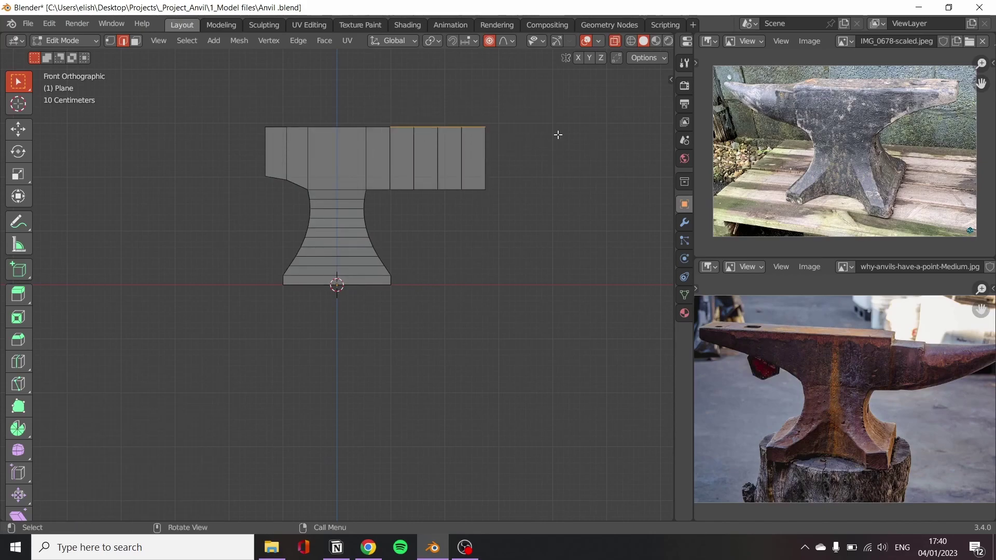
{"action": "key", "text": "h"}
{"action": "left_click", "coordinate": [533, 175]}
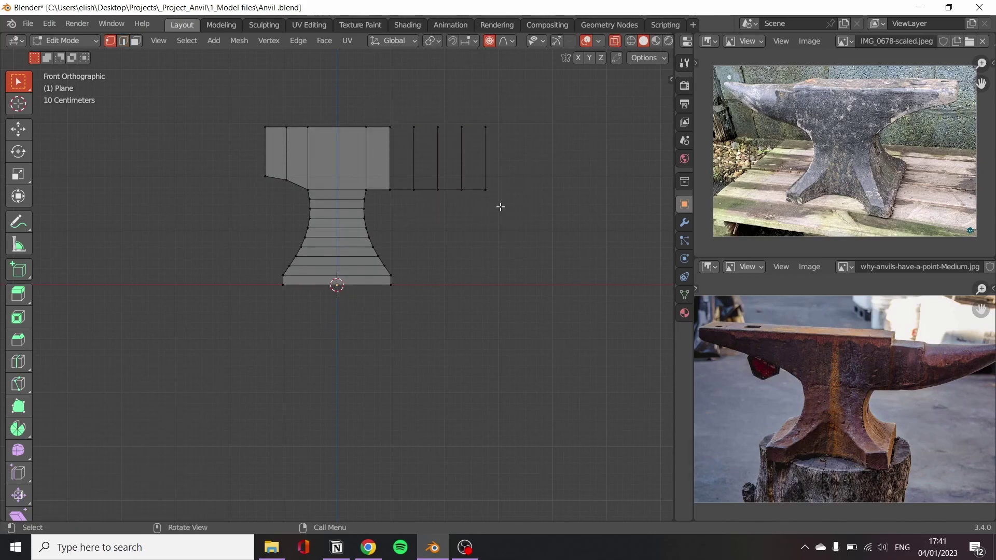
{"action": "left_click", "coordinate": [485, 192]}
{"action": "key", "text": "g"}
{"action": "key", "text": "z"}
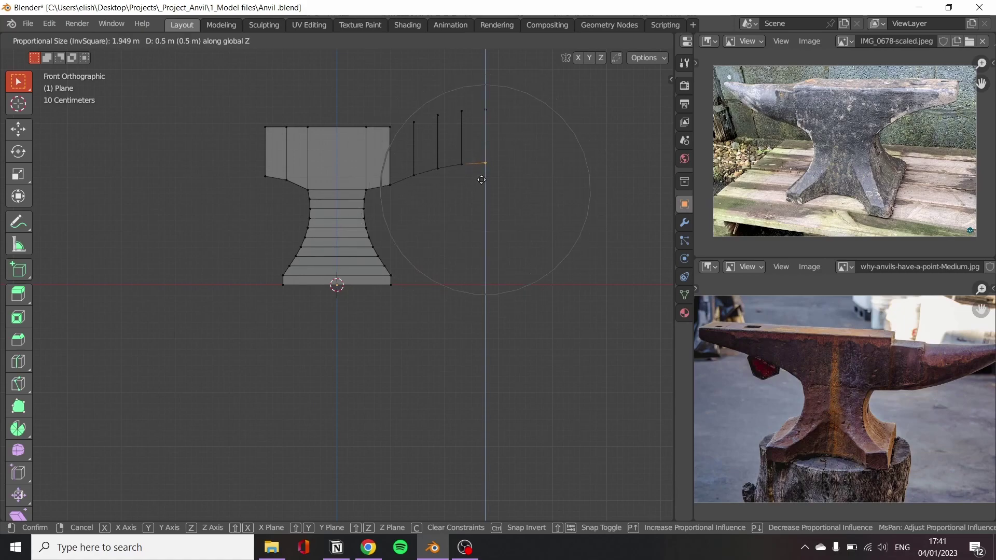
{"action": "key", "text": "Escape"}
{"action": "key", "text": "ctrl+z"}
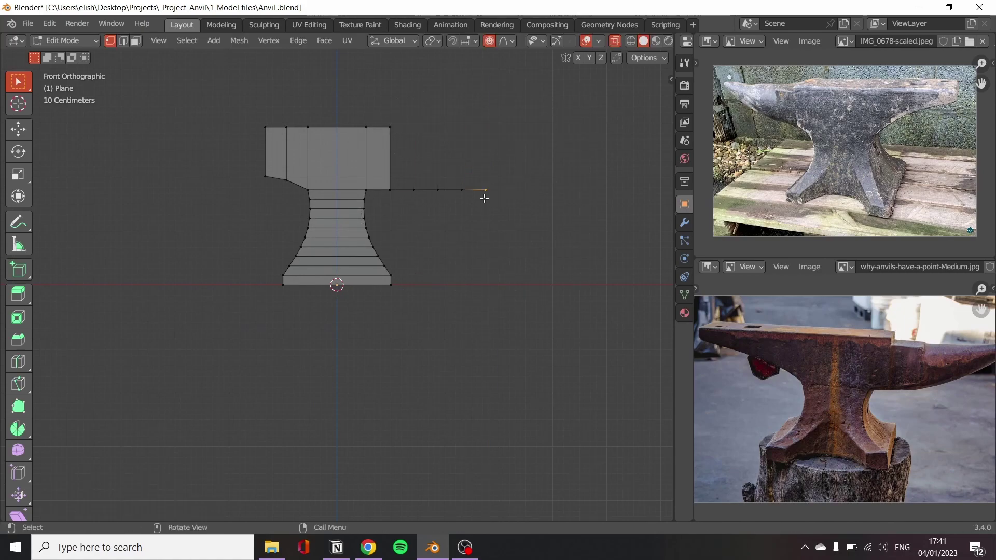
Lift the horn's lower edge along Z into a smooth curve with proportional falloff
{"action": "key", "text": "g"}
{"action": "key", "text": "z"}
{"action": "scroll", "coordinate": [499, 183], "scroll_direction": "up", "scroll_amount": 1}
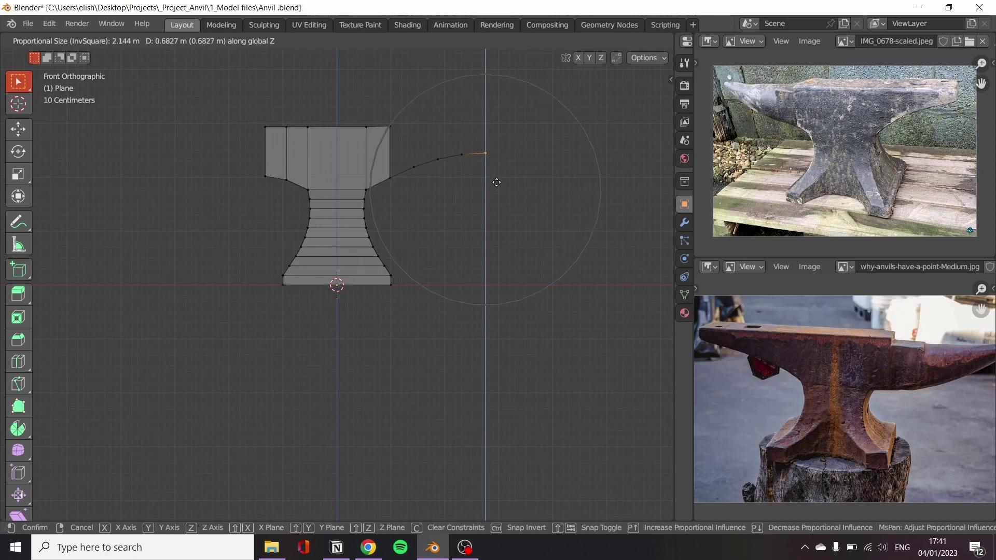
{"action": "key", "text": "Escape"}
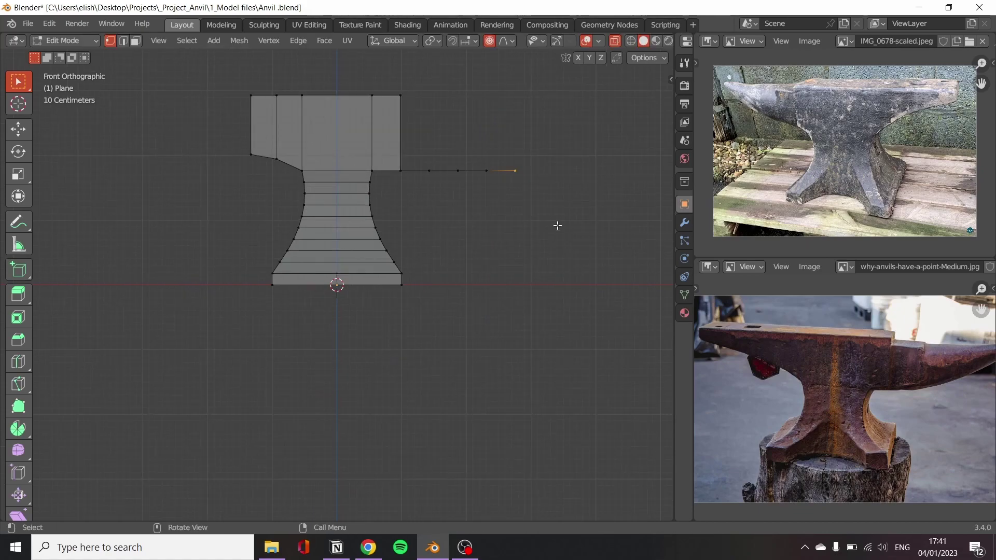
{"action": "scroll", "coordinate": [570, 234], "scroll_direction": "up", "scroll_amount": 3}
{"action": "key", "text": "g"}
{"action": "key", "text": "z"}
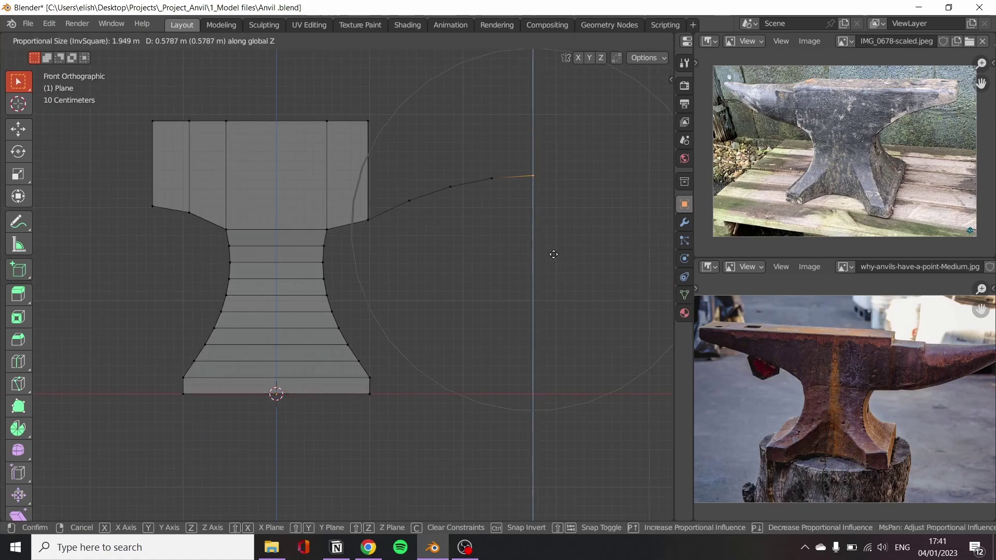
{"action": "left_click", "coordinate": [556, 226]}
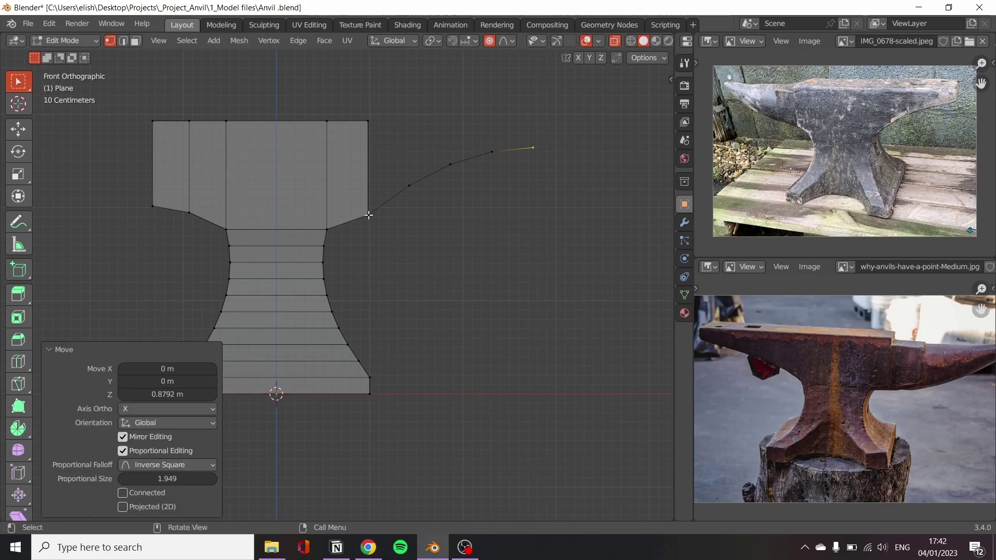
Raise the horn-body junction vertex with soft falloff and return to object mode
{"action": "left_click", "coordinate": [368, 217]}
{"action": "key", "text": "g"}
{"action": "key", "text": "z"}
{"action": "scroll", "coordinate": [386, 244], "scroll_direction": "up", "scroll_amount": 15}
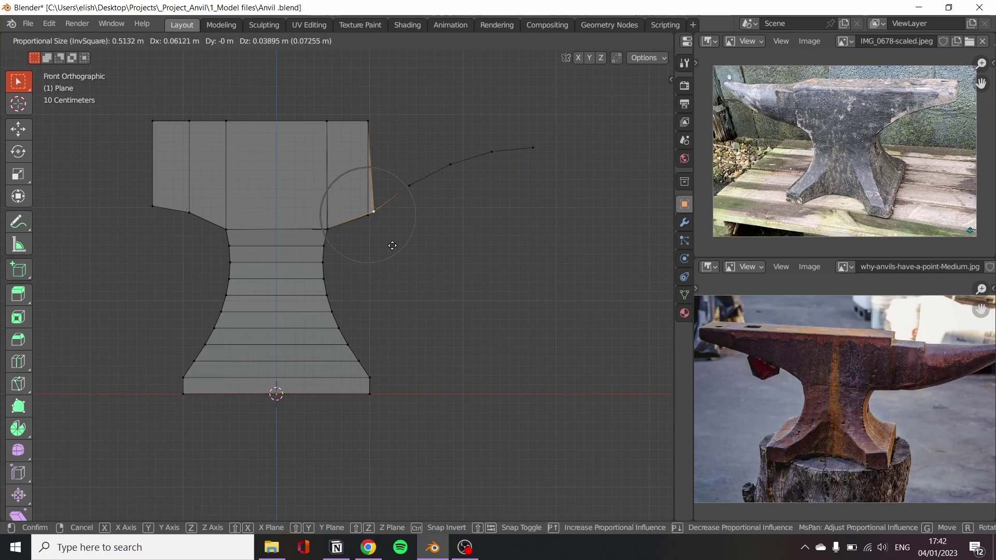
{"action": "key", "text": "Escape"}
{"action": "key", "text": "g"}
{"action": "key", "text": "z"}
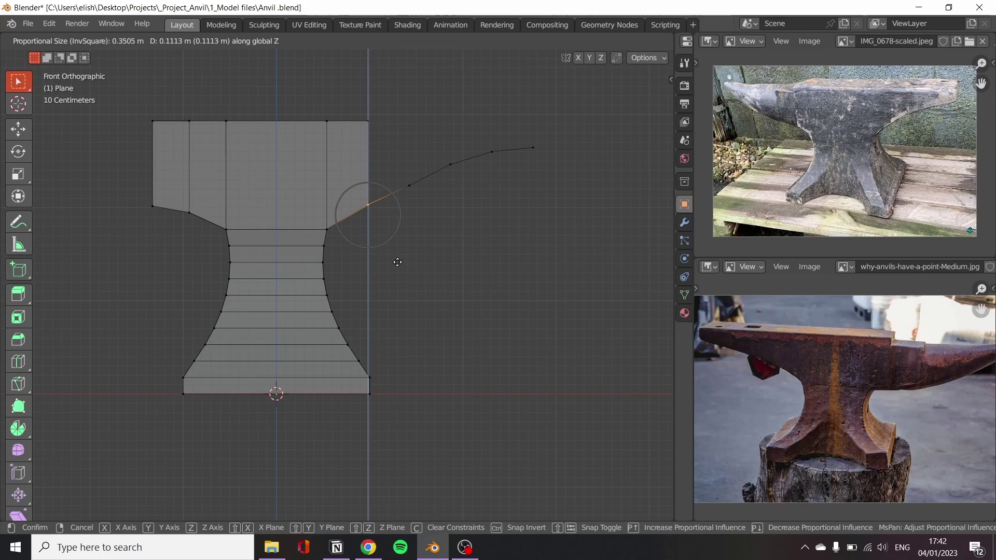
{"action": "left_click", "coordinate": [397, 263]}
{"action": "mouse_move", "coordinate": [560, 263]}
{"action": "middle_mouse_down"}
{"action": "mouse_move", "coordinate": [537, 311]}
{"action": "mouse_move", "coordinate": [410, 392]}
{"action": "middle_mouse_up"}
{"action": "key", "text": "Tab"}
Orbit around the anvil and enter edit mode in front orthographic view
{"action": "scroll", "coordinate": [350, 311], "scroll_direction": "up", "scroll_amount": 4}
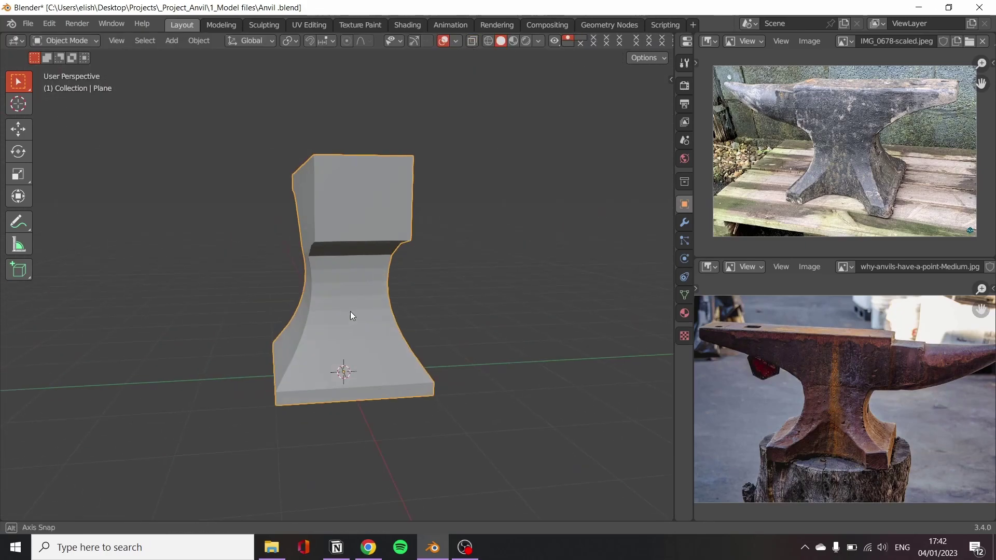
{"action": "scroll", "coordinate": [376, 264], "scroll_direction": "up", "scroll_amount": 4}
{"action": "middle_click_drag", "start_coordinate": [376, 265], "coordinate": [485, 330]}
{"action": "key", "text": "z"}
{"action": "key", "text": "Tab"}
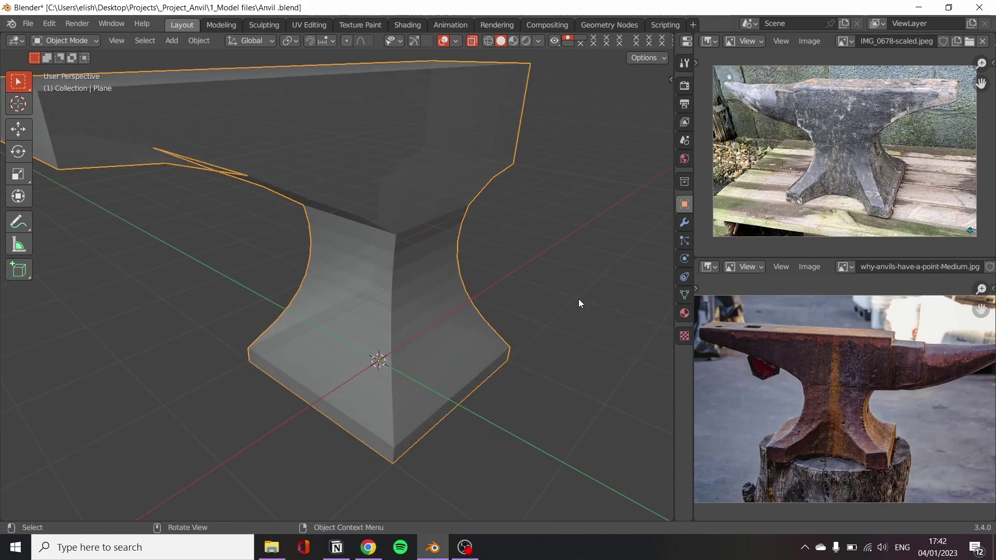
{"action": "key", "text": "KP_1"}
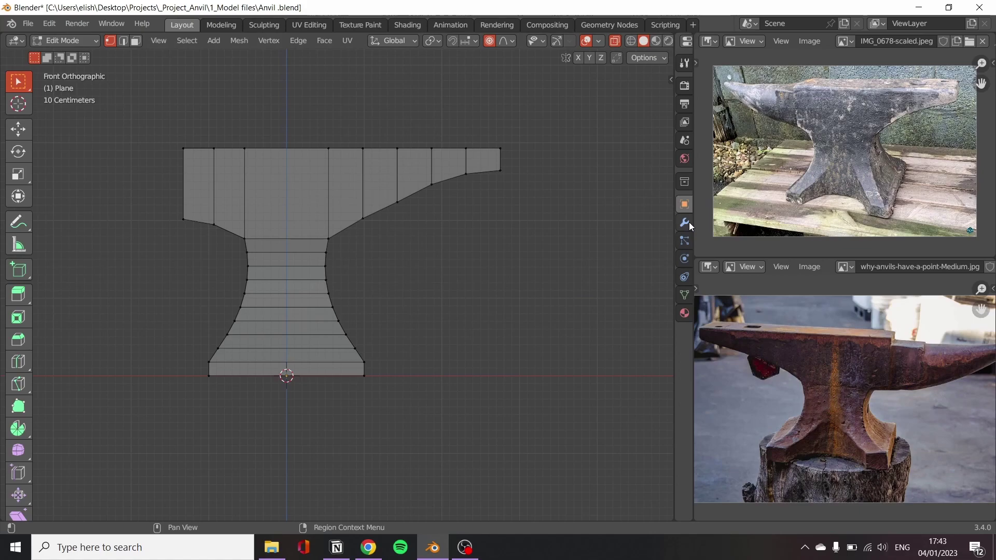
Widen the properties area, inspect the topology, and show the modifier settings
{"action": "left_click_drag", "start_coordinate": [691, 227], "coordinate": [552, 228]}
{"action": "middle_click_drag", "start_coordinate": [489, 233], "coordinate": [351, 401]}
{"action": "key", "text": "Tab"}
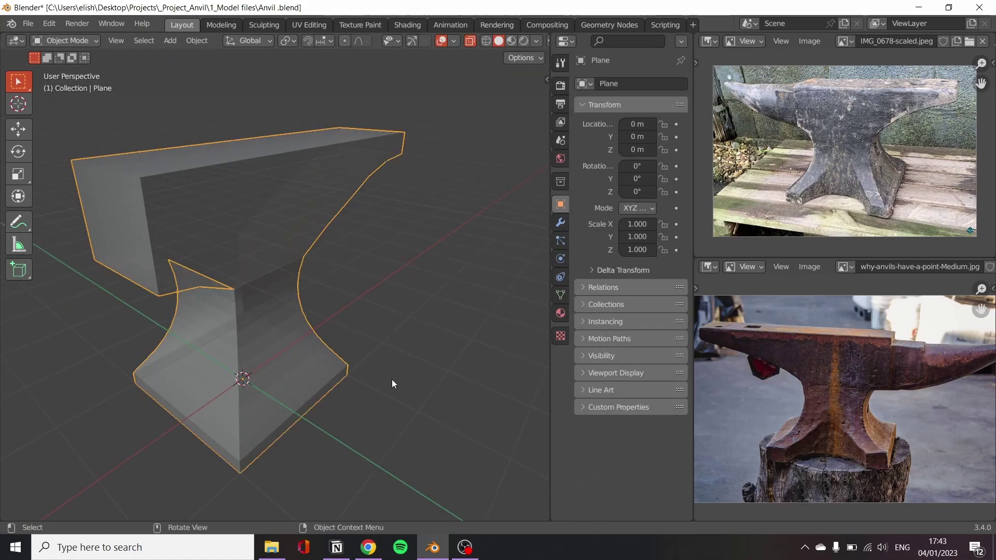
{"action": "key", "text": "Tab"}
{"action": "middle_click_drag", "start_coordinate": [404, 353], "coordinate": [338, 458]}
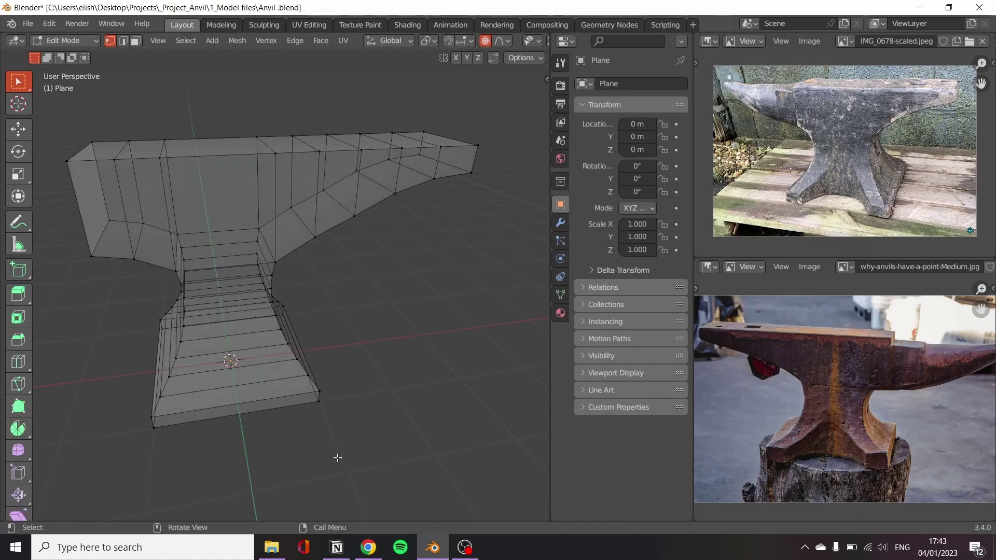
{"action": "left_click", "coordinate": [560, 222]}
{"action": "key", "text": "Tab"}
{"action": "mouse_move", "coordinate": [404, 382]}
{"action": "middle_mouse_down"}
{"action": "mouse_move", "coordinate": [370, 376]}
{"action": "mouse_move", "coordinate": [352, 418]}
{"action": "middle_mouse_up"}
Add a cylinder and move it along Y to the front of the base
{"action": "key", "text": "shift+a"}
{"action": "left_click", "coordinate": [410, 345]}
{"action": "key", "text": "KP_7"}
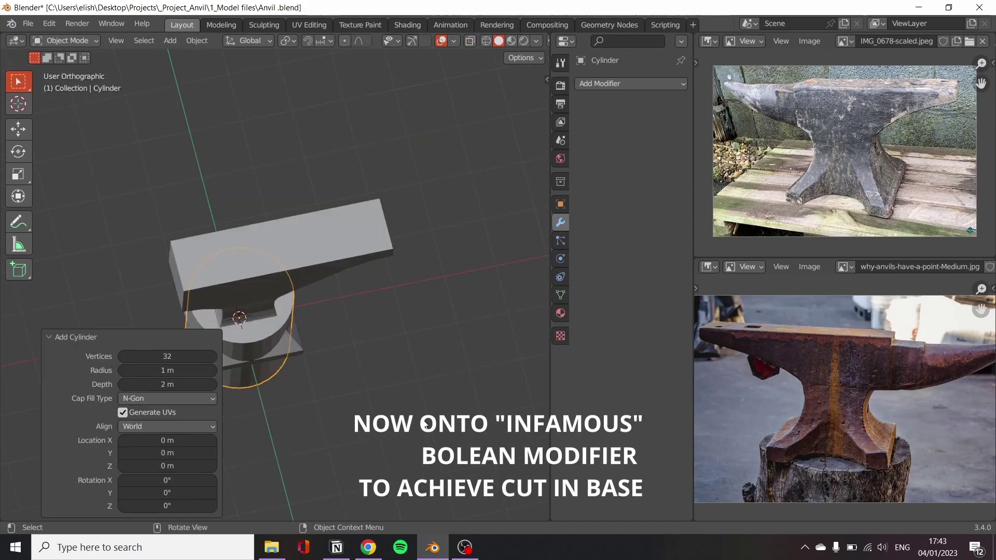
{"action": "key", "text": "g"}
{"action": "key", "text": "y"}
{"action": "left_click", "coordinate": [359, 442]}
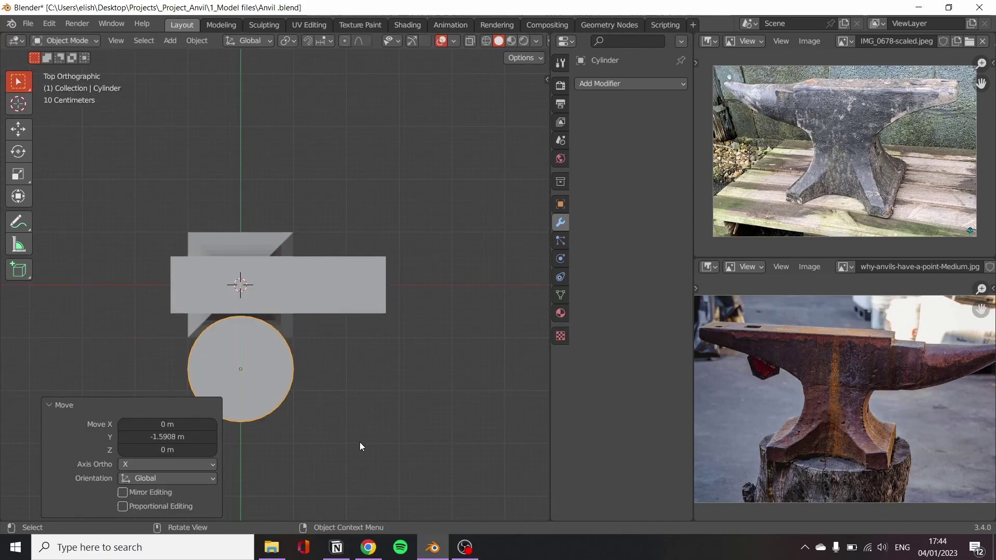
{"action": "mouse_move", "coordinate": [354, 399]}
{"action": "middle_mouse_down"}
{"action": "mouse_move", "coordinate": [457, 361]}
{"action": "mouse_move", "coordinate": [300, 410]}
{"action": "middle_mouse_up"}
Select the anvil, then the cylinder as active, and add a Boolean modifier
{"action": "left_click", "coordinate": [311, 223], "text": "shift"}
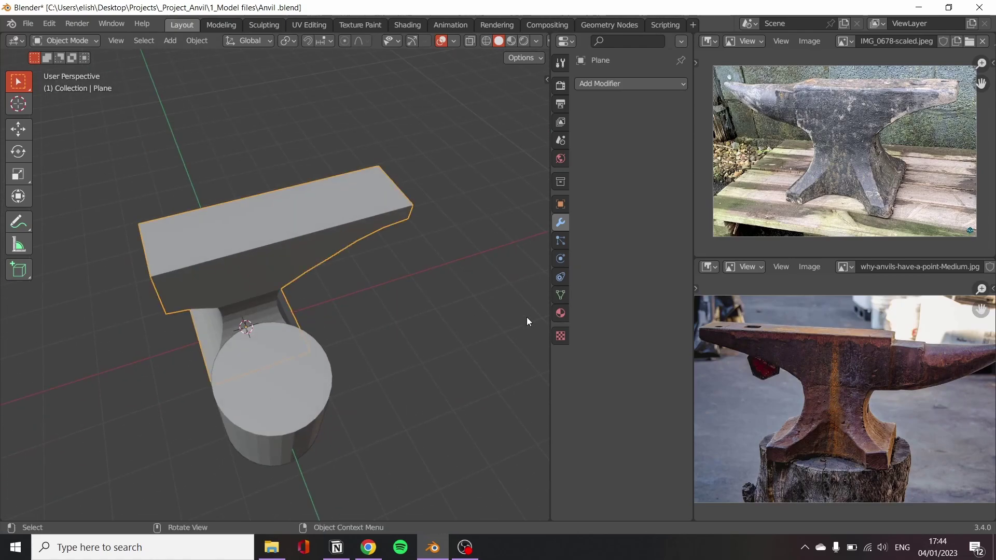
{"action": "left_click", "coordinate": [291, 395], "text": "shift"}
{"action": "left_click", "coordinate": [630, 84]}
{"action": "left_click", "coordinate": [389, 147]}
Set the cylinder's Viewport Display to show it as Wire only
{"action": "left_click", "coordinate": [284, 418]}
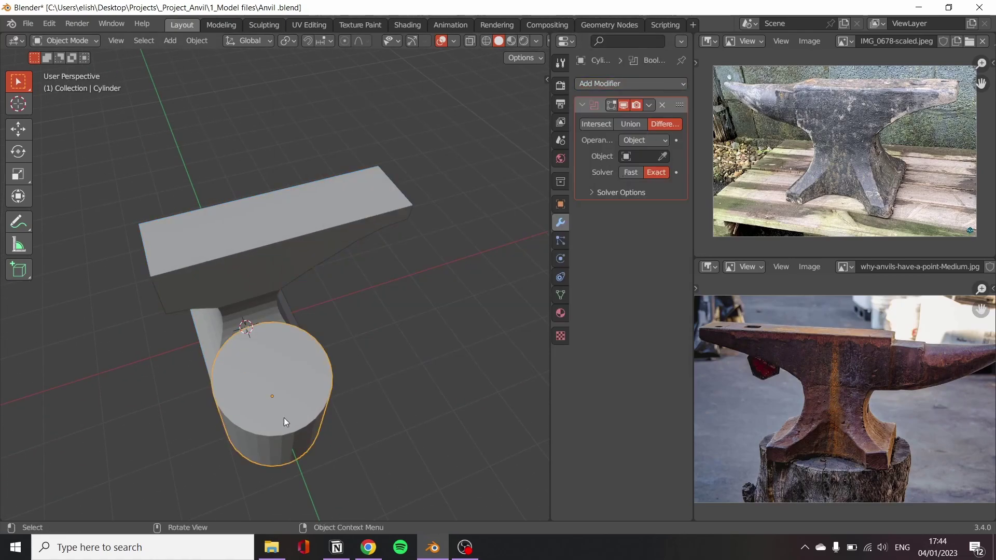
{"action": "left_click", "coordinate": [561, 203]}
{"action": "left_click", "coordinate": [602, 356]}
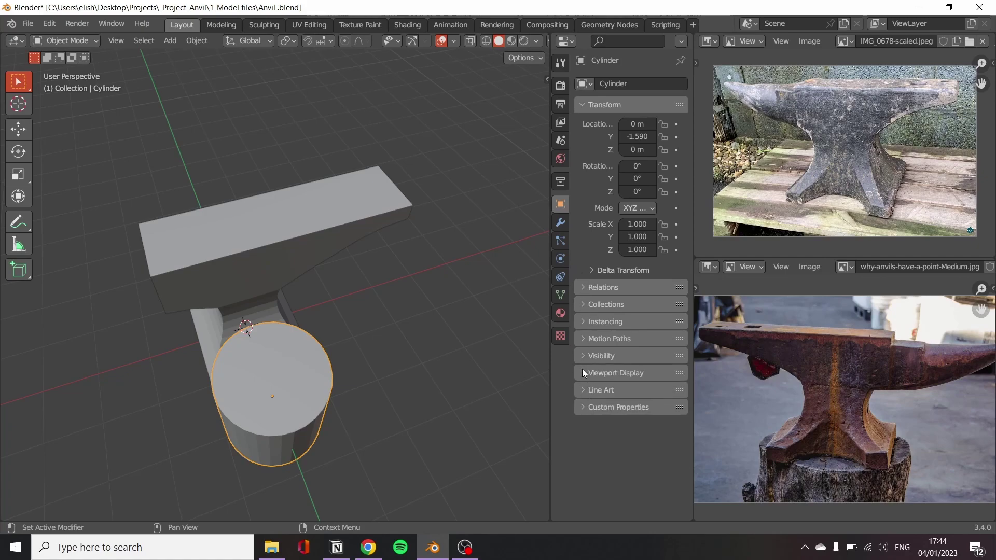
{"action": "left_click", "coordinate": [584, 373]}
{"action": "left_click", "coordinate": [649, 464]}
{"action": "scroll", "coordinate": [649, 458], "scroll_direction": "down", "scroll_amount": 2}
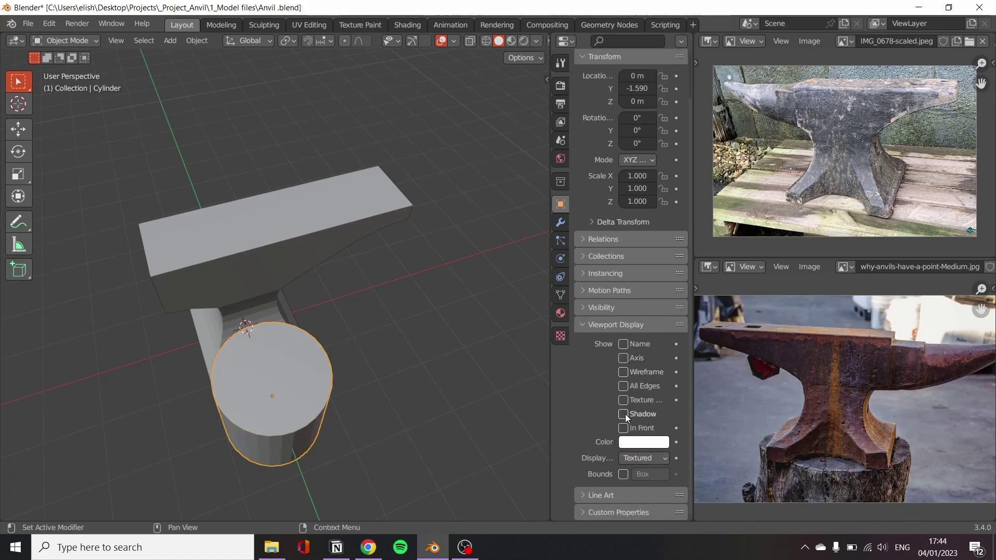
{"action": "left_click", "coordinate": [643, 458]}
Give the anvil a Boolean Difference modifier with Cylinder as the cutting object
{"action": "left_click", "coordinate": [644, 436]}
{"action": "left_click", "coordinate": [266, 255]}
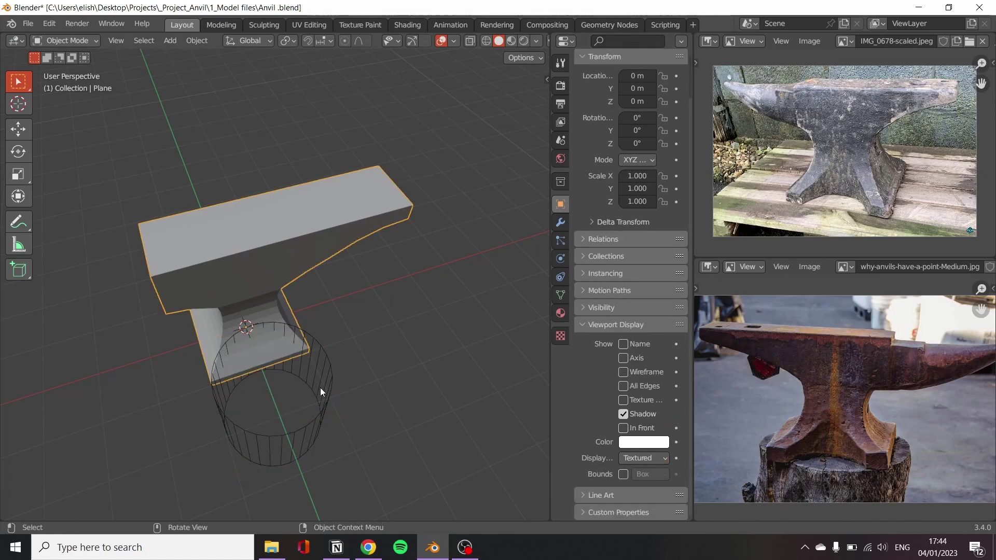
{"action": "left_click", "coordinate": [319, 388]}
{"action": "left_click", "coordinate": [561, 224]}
{"action": "key", "text": "ctrl+z"}
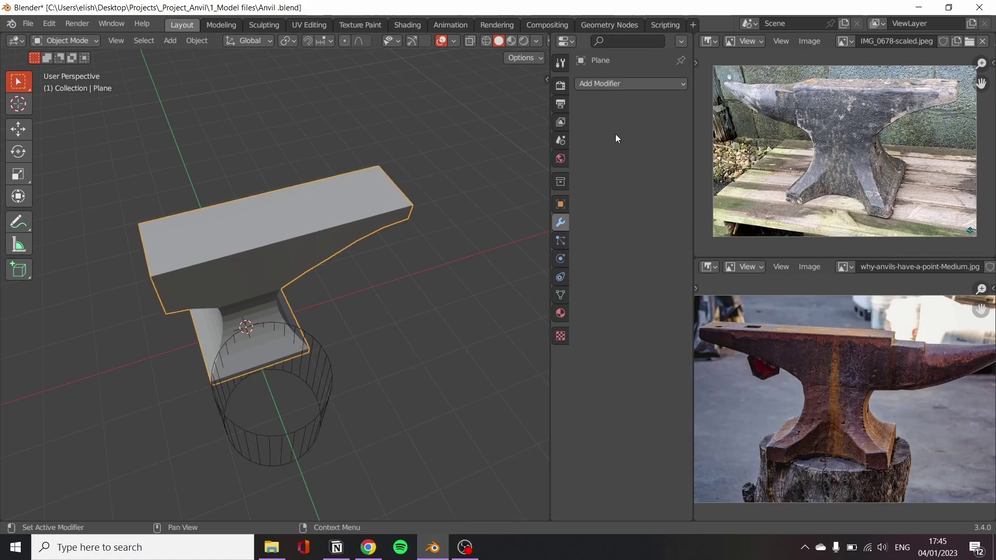
{"action": "key", "text": "ctrl+z"}
{"action": "left_click", "coordinate": [278, 249]}
{"action": "left_click", "coordinate": [631, 84]}
{"action": "left_click", "coordinate": [436, 148]}
{"action": "left_click", "coordinate": [663, 156]}
{"action": "left_click", "coordinate": [322, 392]}
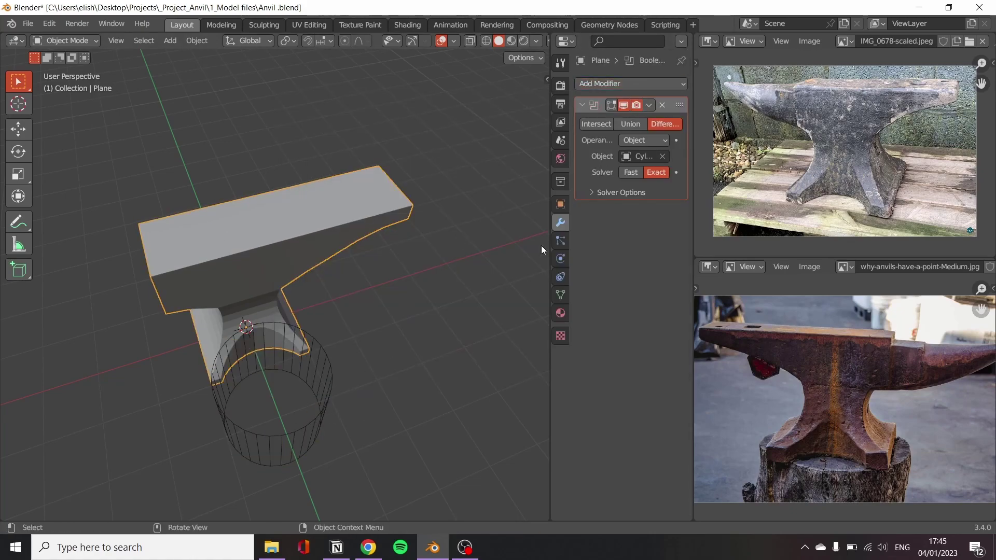
Nudge the cylinder along Y to adjust the arch carved into the base's front
{"action": "scroll", "coordinate": [241, 414], "scroll_direction": "up", "scroll_amount": 5}
{"action": "left_click", "coordinate": [242, 414]}
{"action": "mouse_move", "coordinate": [336, 332]}
{"action": "middle_mouse_down"}
{"action": "mouse_move", "coordinate": [260, 357]}
{"action": "mouse_move", "coordinate": [322, 455]}
{"action": "mouse_move", "coordinate": [258, 198]}
{"action": "middle_mouse_up"}
{"action": "key", "text": "g"}
{"action": "key", "text": "y"}
{"action": "left_click", "coordinate": [305, 252]}
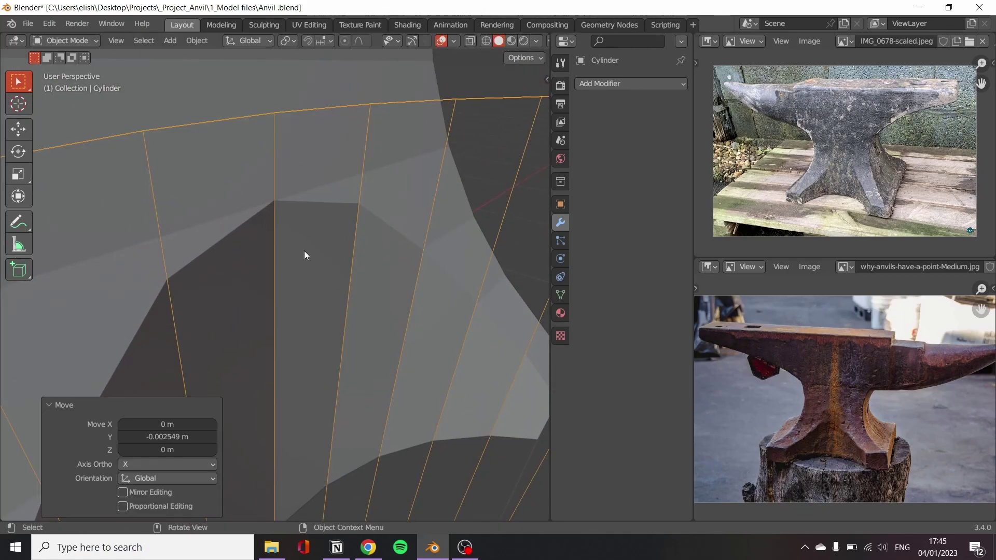
{"action": "scroll", "coordinate": [304, 251], "scroll_direction": "down", "scroll_amount": 10}
{"action": "left_click", "coordinate": [333, 375]}
{"action": "mouse_move", "coordinate": [333, 374]}
{"action": "middle_mouse_down"}
{"action": "mouse_move", "coordinate": [409, 382]}
{"action": "mouse_move", "coordinate": [455, 208]}
{"action": "middle_mouse_up"}
{"action": "key", "text": "ctrl+z"}
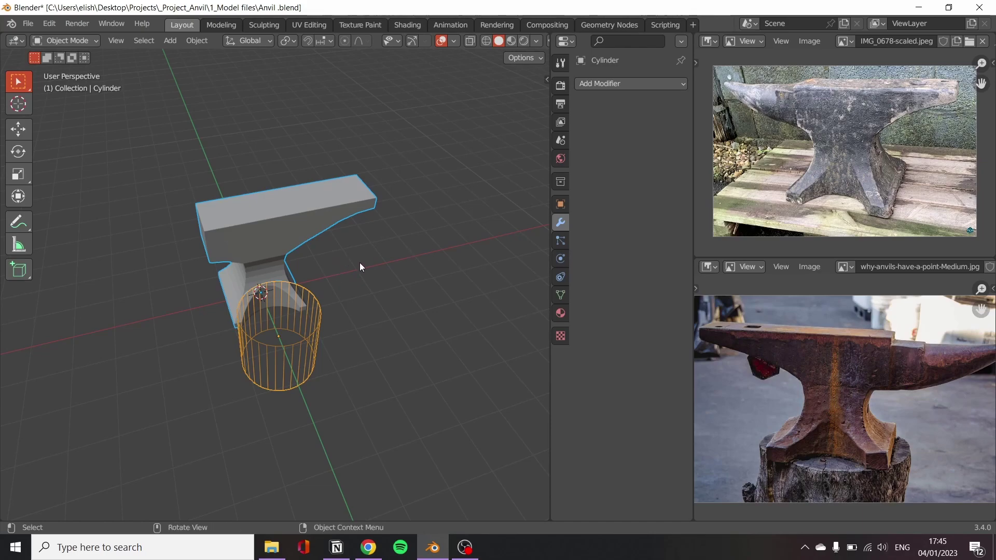
Duplicate the cylinder in place and link the copy into Collection 2
{"action": "key", "text": "shift+d"}
{"action": "key", "text": "Escape"}
{"action": "key", "text": "m"}
{"action": "key", "text": "Escape"}
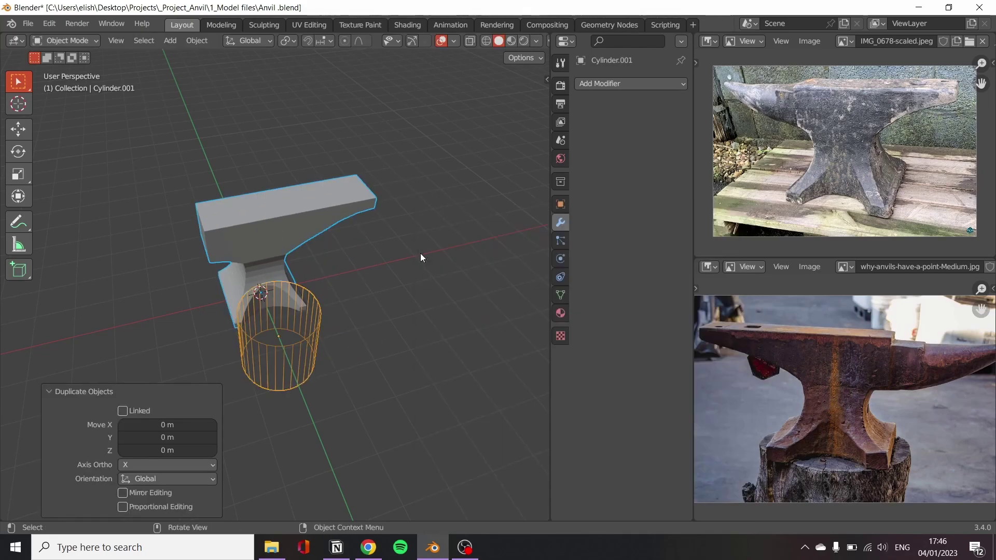
{"action": "key", "text": "ctrl+z"}
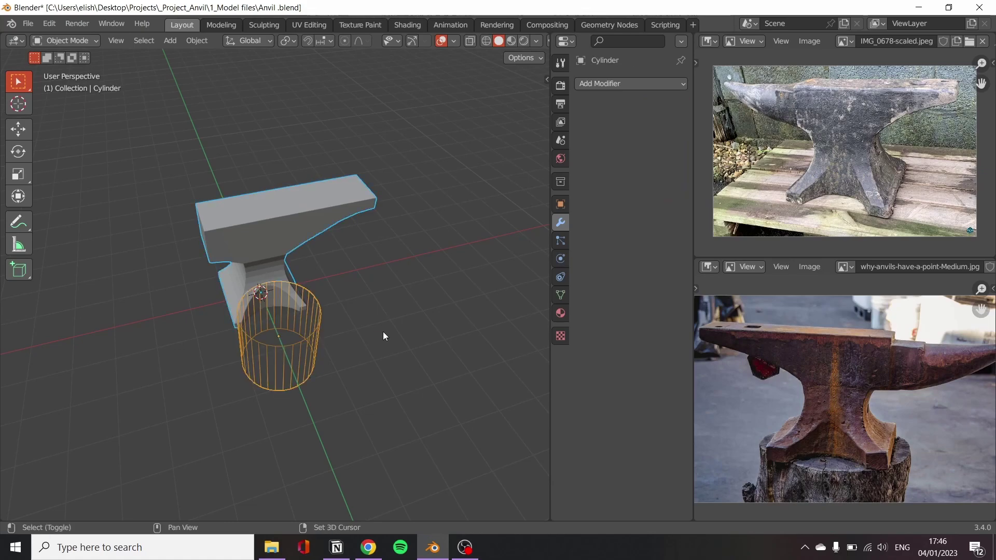
{"action": "key", "text": "shift+d"}
{"action": "key", "text": "Escape"}
{"action": "key", "text": "shift+m"}
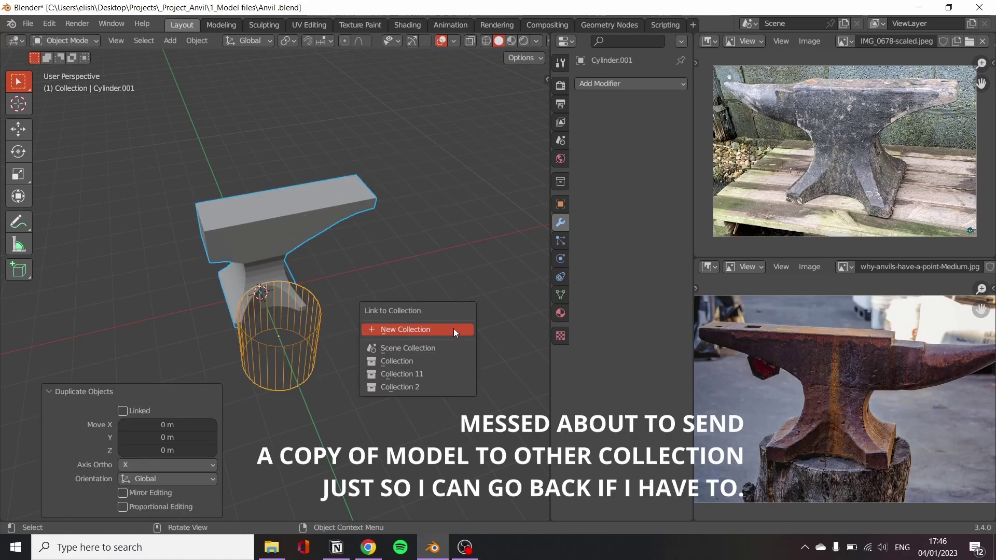
{"action": "left_click", "coordinate": [399, 387]}
{"action": "mouse_move", "coordinate": [552, 114]}
{"action": "left_mouse_down"}
{"action": "mouse_move", "coordinate": [620, 114]}
{"action": "mouse_move", "coordinate": [585, 113]}
{"action": "left_mouse_up"}
Duplicate the anvil mesh in place, trying the quick collection menus, then undo the extra copy
{"action": "left_click", "coordinate": [321, 218]}
{"action": "key", "text": "shift+d"}
{"action": "key", "text": "Escape"}
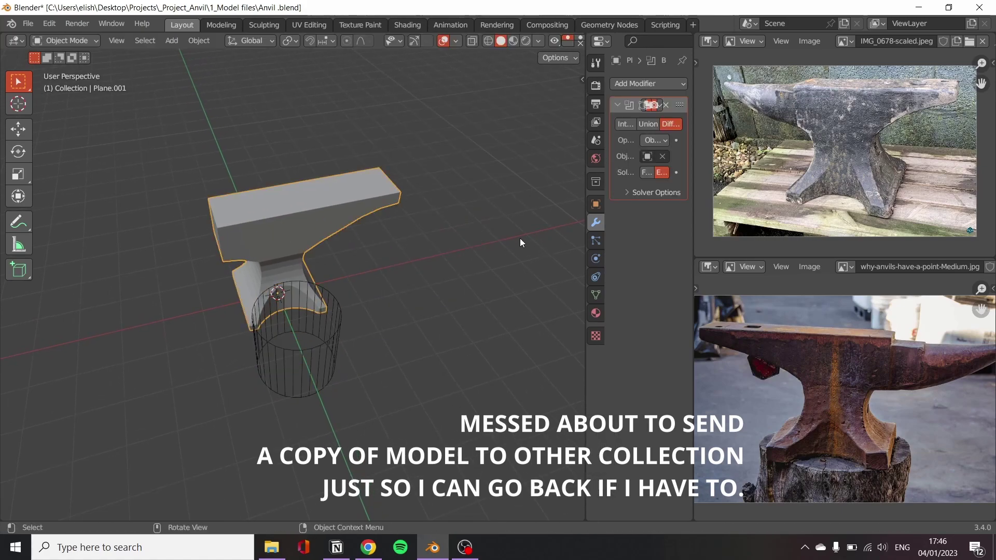
{"action": "left_click", "coordinate": [336, 331], "text": "shift"}
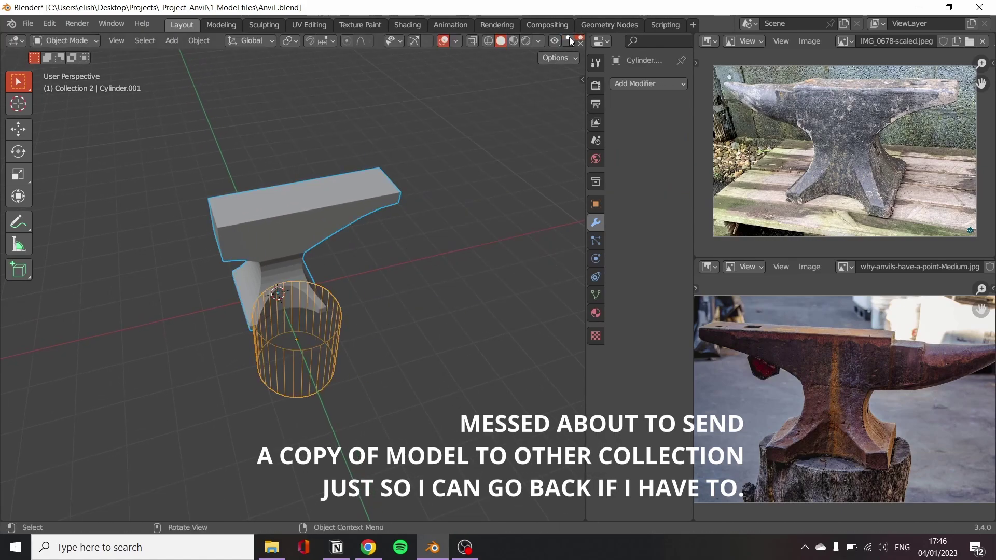
{"action": "left_click", "coordinate": [554, 41]}
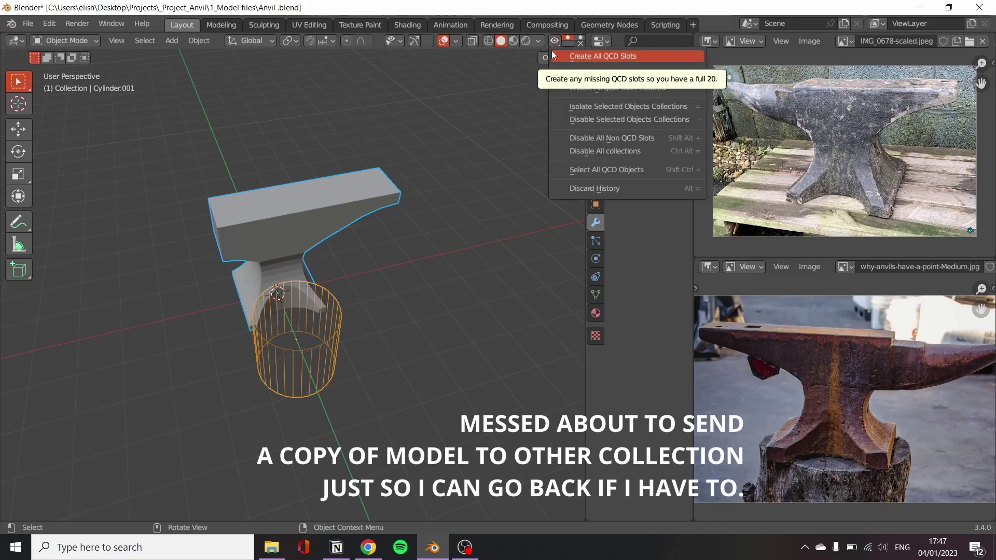
{"action": "left_click", "coordinate": [321, 218]}
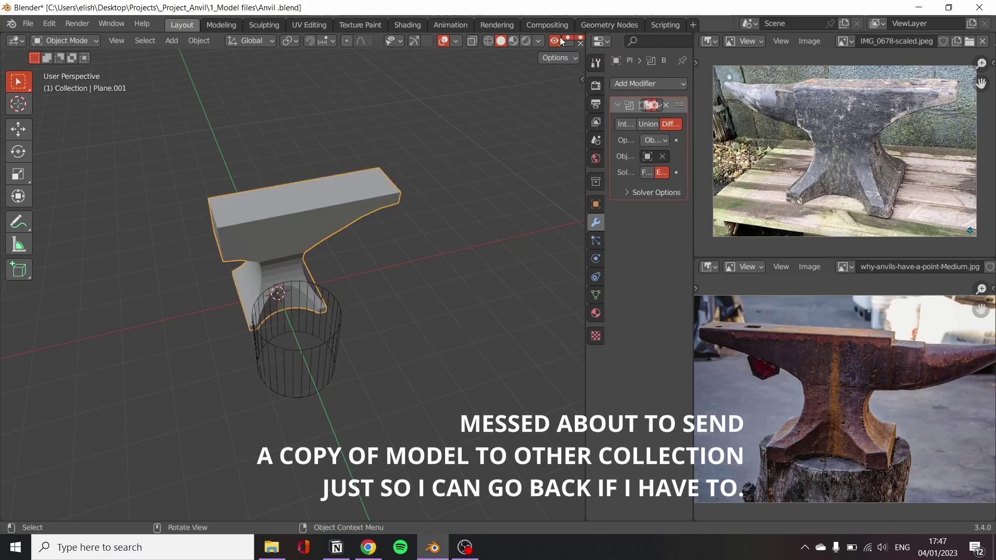
{"action": "right_click", "coordinate": [569, 40]}
{"action": "key", "text": "shift+d"}
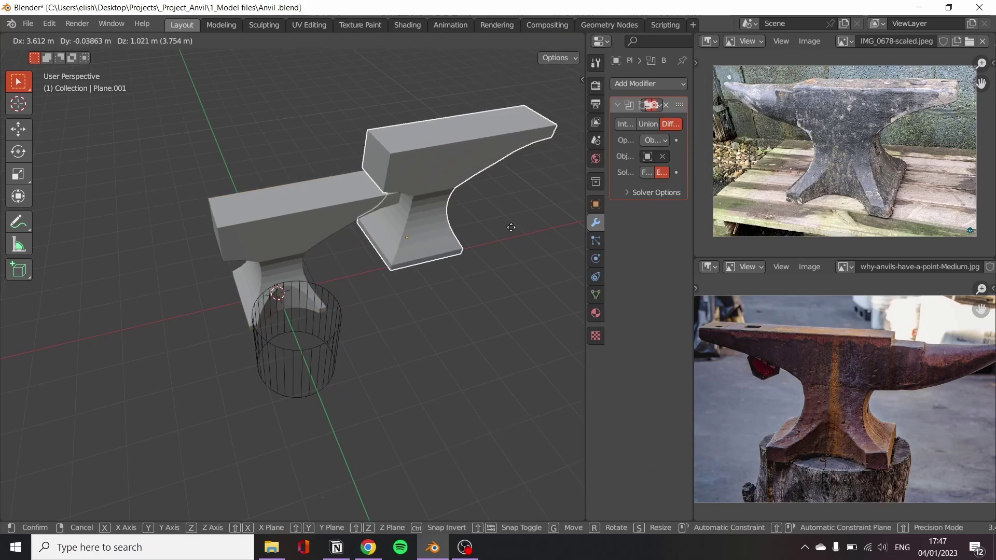
{"action": "key", "text": "Escape"}
{"action": "key", "text": "m"}
{"action": "key", "text": "ctrl+z"}
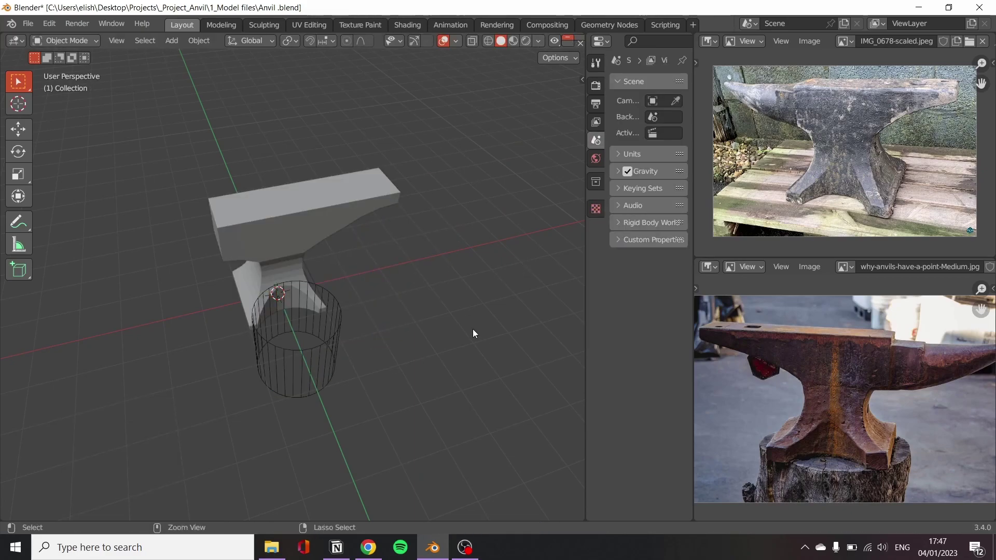
{"action": "key", "text": "ctrl+z"}
{"action": "key", "text": "ctrl+z"}
{"action": "key", "text": "ctrl+z"}
Resize the side area and bring up the list of editor types
{"action": "left_click_drag", "start_coordinate": [586, 41], "coordinate": [675, 42]}
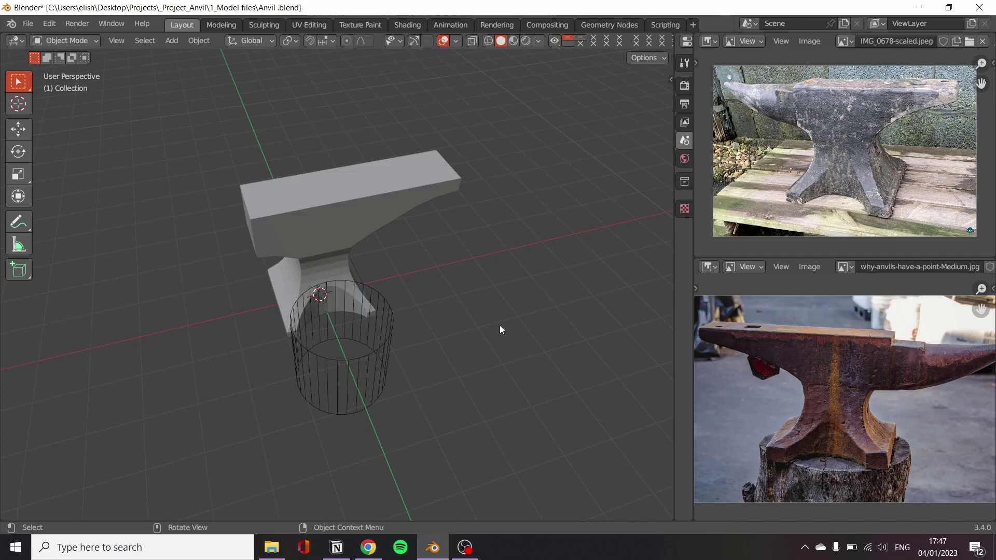
{"action": "key", "text": "ctrl+shift+z"}
{"action": "key", "text": "ctrl+shift+z"}
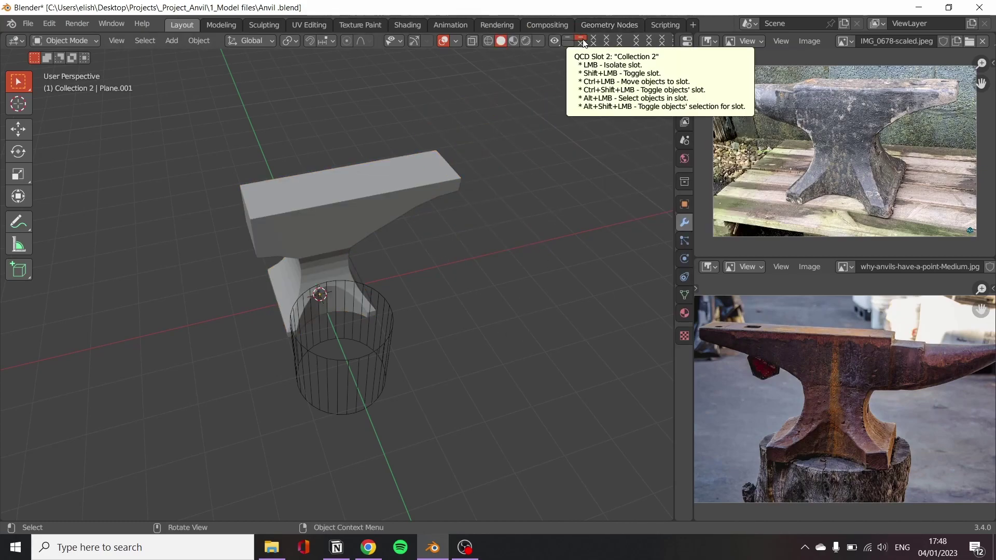
{"action": "left_click_drag", "start_coordinate": [675, 88], "coordinate": [544, 88]}
{"action": "left_click", "coordinate": [558, 41]}
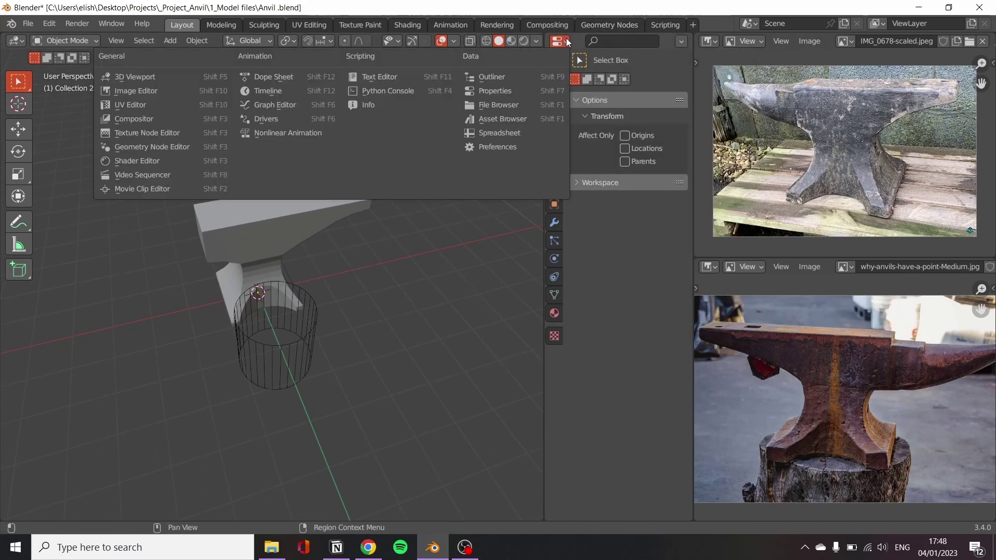
Switch the side area to the Outliner and inspect Collection 2's contents
{"action": "left_click", "coordinate": [492, 76]}
{"action": "left_click", "coordinate": [633, 108]}
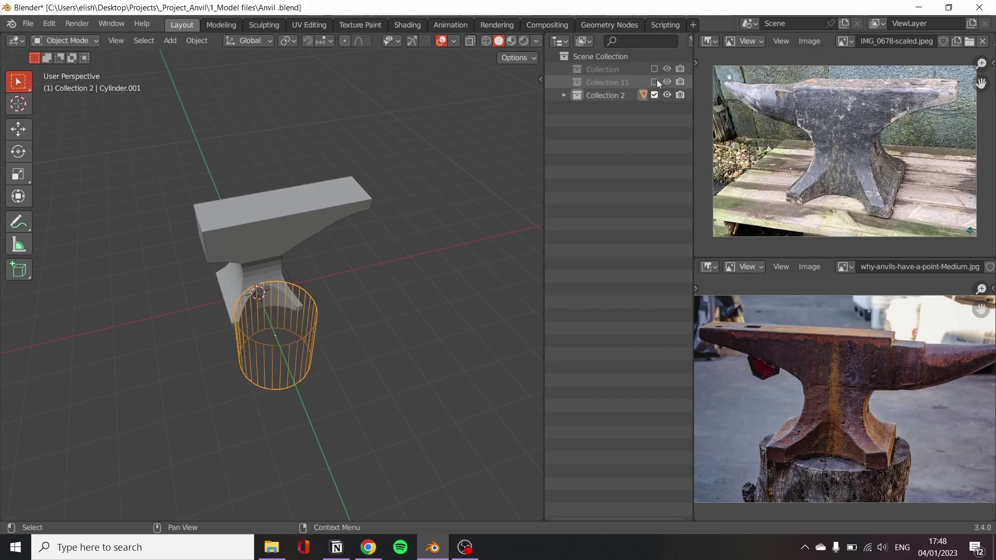
{"action": "left_click", "coordinate": [568, 99]}
{"action": "left_click", "coordinate": [604, 97]}
{"action": "left_click", "coordinate": [603, 185]}
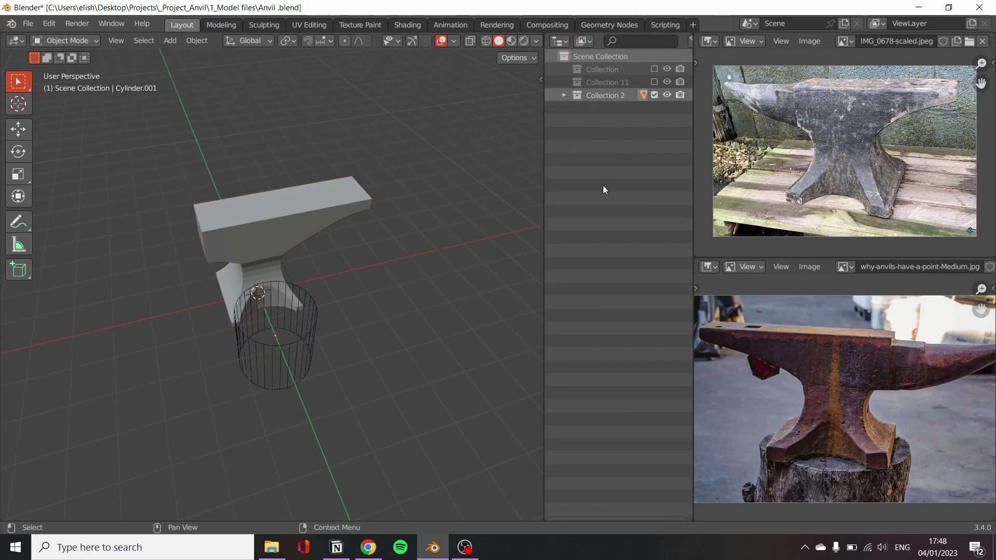
{"action": "left_click", "coordinate": [622, 95]}
{"action": "left_click", "coordinate": [564, 95]}
{"action": "left_click", "coordinate": [597, 121]}
{"action": "left_click", "coordinate": [564, 95]}
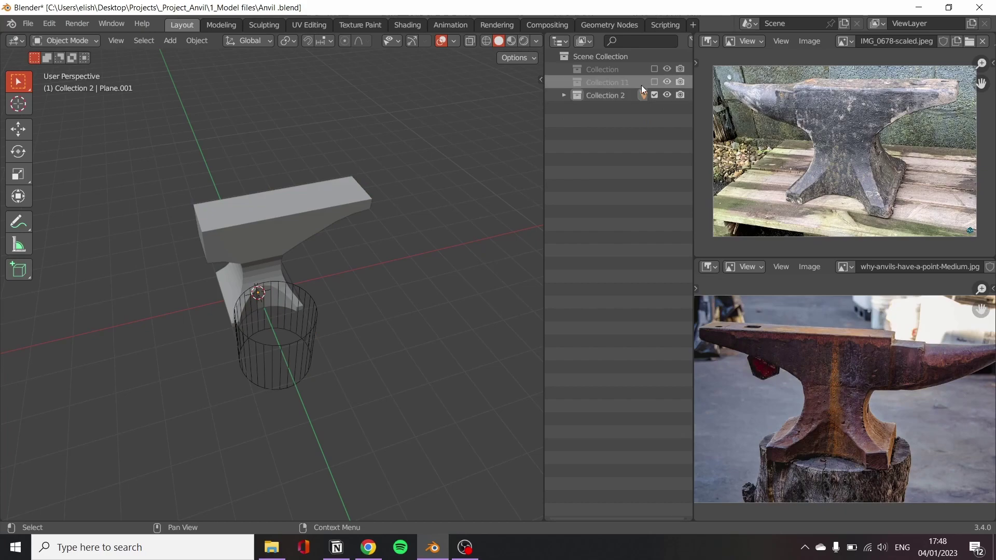
{"action": "left_click", "coordinate": [654, 69]}
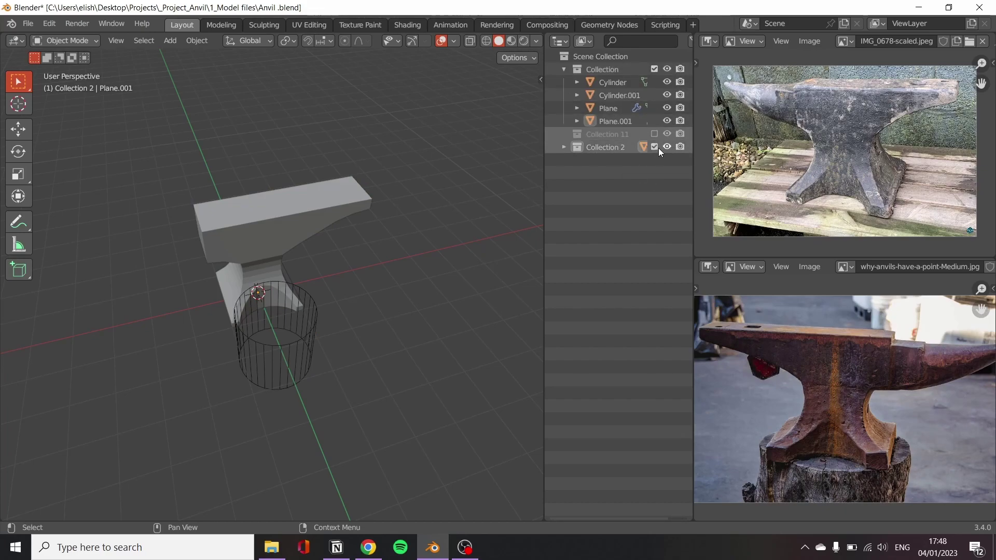
Delete Collection 11 and the spare Cylinder.001 and Plane.001 objects
{"action": "right_click", "coordinate": [615, 135]}
{"action": "left_click", "coordinate": [508, 223]}
{"action": "left_click", "coordinate": [616, 108]}
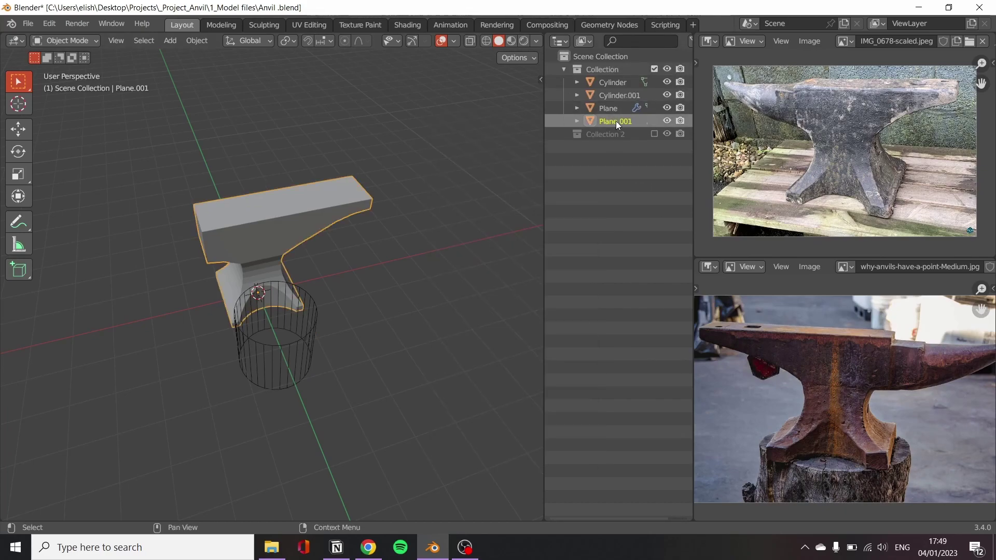
{"action": "left_click", "coordinate": [626, 95]}
{"action": "key", "text": "x"}
{"action": "left_click", "coordinate": [615, 81]}
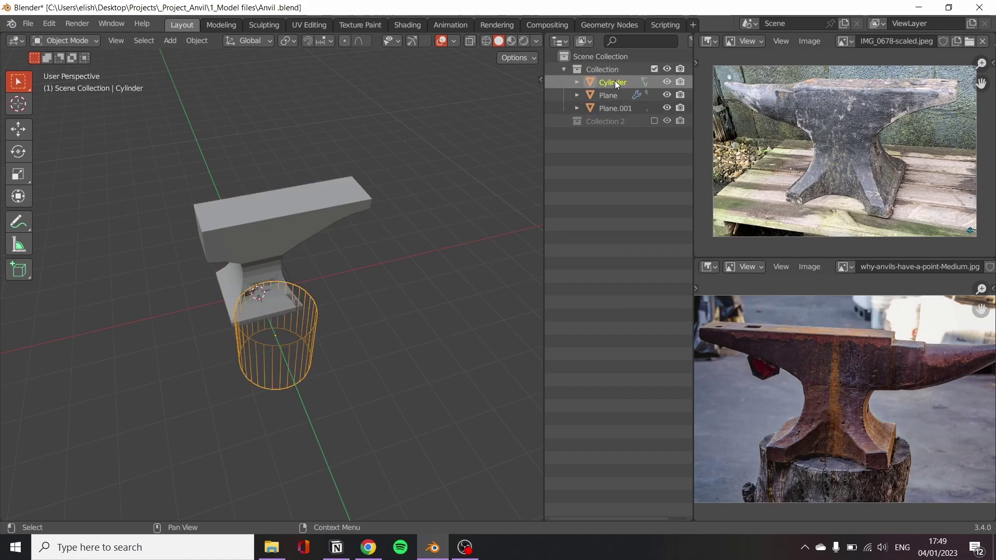
{"action": "left_click", "coordinate": [616, 109]}
{"action": "key", "text": "x"}
Copy the cylinder cutter and anvil and paste the copies into Collection 2
{"action": "left_click", "coordinate": [609, 82]}
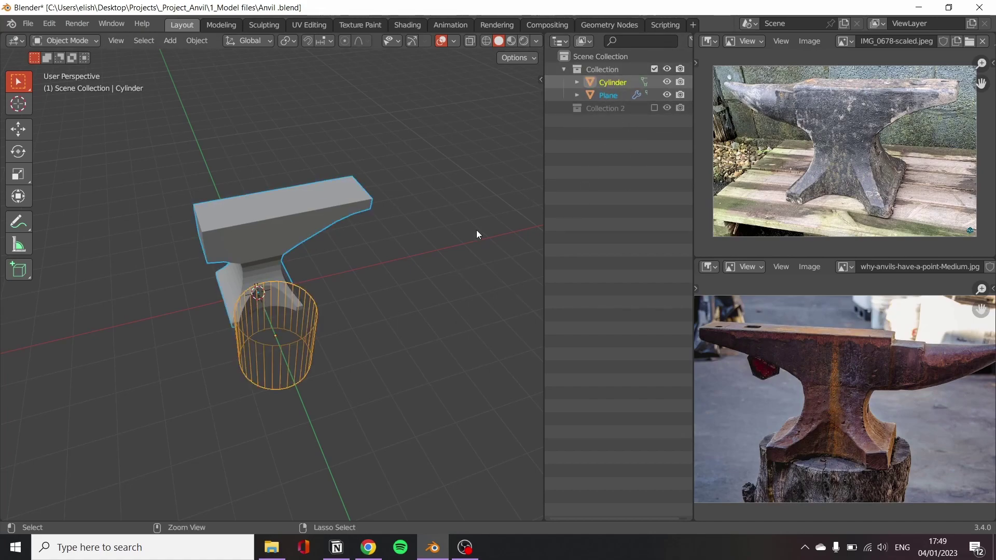
{"action": "key", "text": "ctrl+c"}
{"action": "left_click", "coordinate": [605, 163]}
{"action": "key", "text": "ctrl+v"}
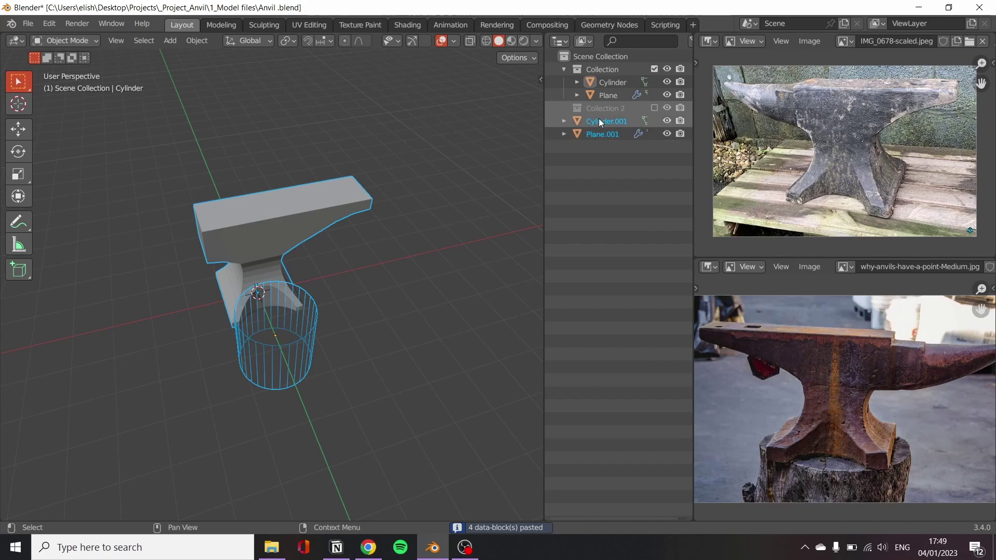
{"action": "left_click_drag", "start_coordinate": [581, 120], "coordinate": [573, 73]}
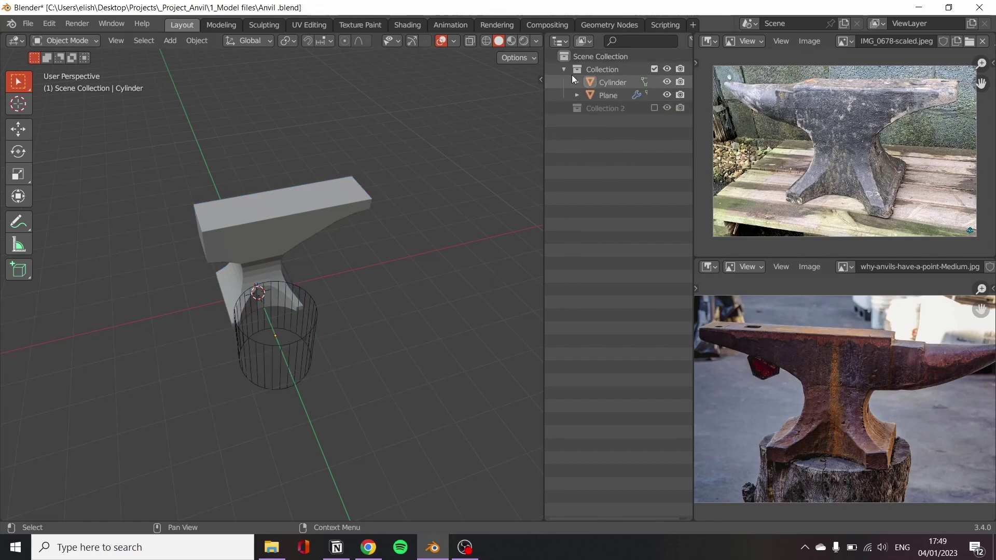
Exclude Collection 2 so the backup copies stay hidden
{"action": "right_click", "coordinate": [597, 108]}
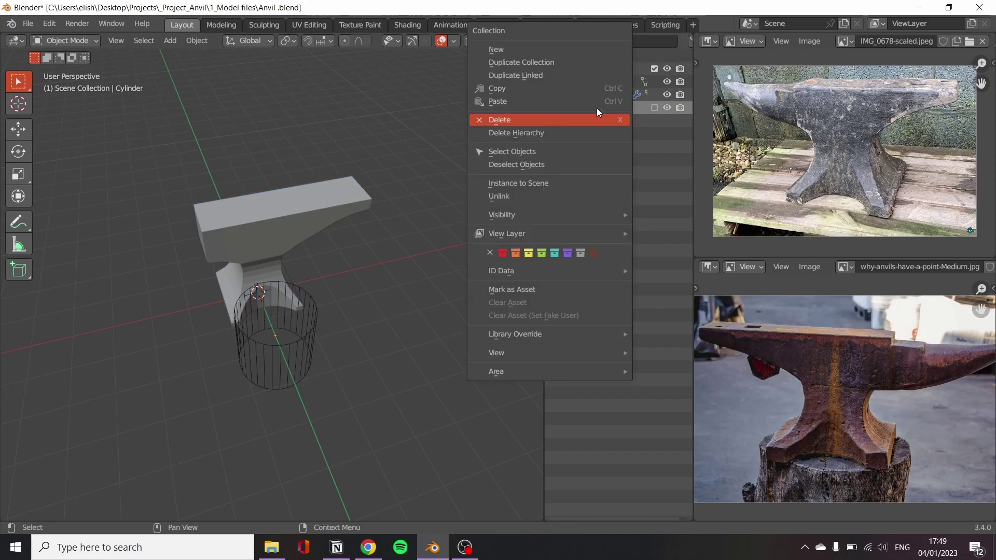
{"action": "left_click", "coordinate": [670, 214]}
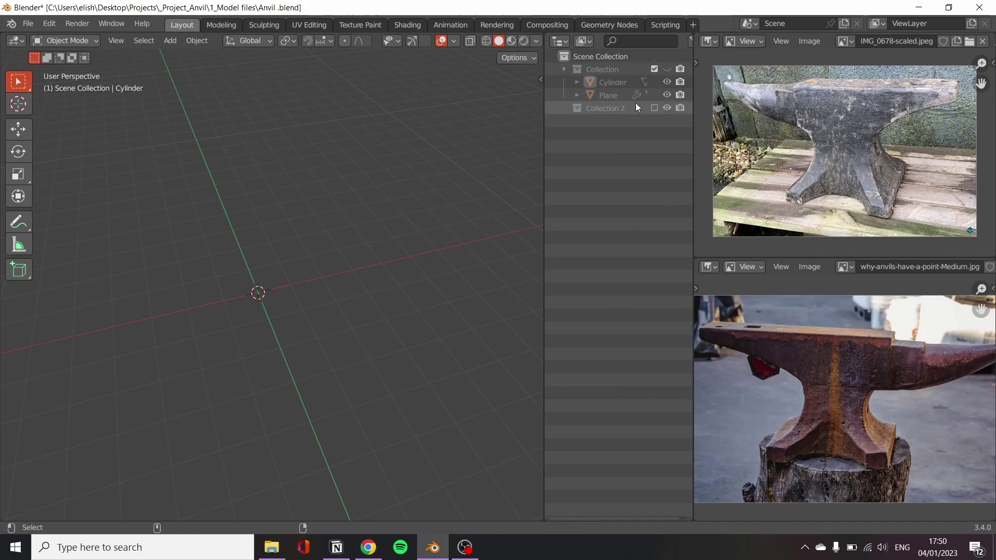
{"action": "left_click", "coordinate": [667, 69], "text": "ctrl"}
{"action": "key", "text": "ctrl+z"}
{"action": "key", "text": "ctrl+z"}
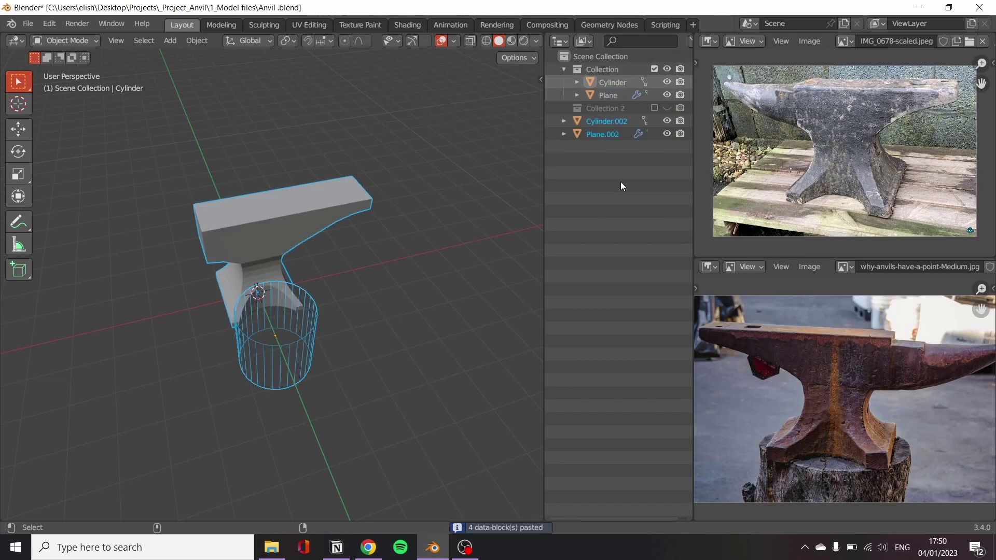
{"action": "key", "text": "ctrl+shift+z"}
{"action": "key", "text": "ctrl+shift+z"}
{"action": "right_click", "coordinate": [597, 108]}
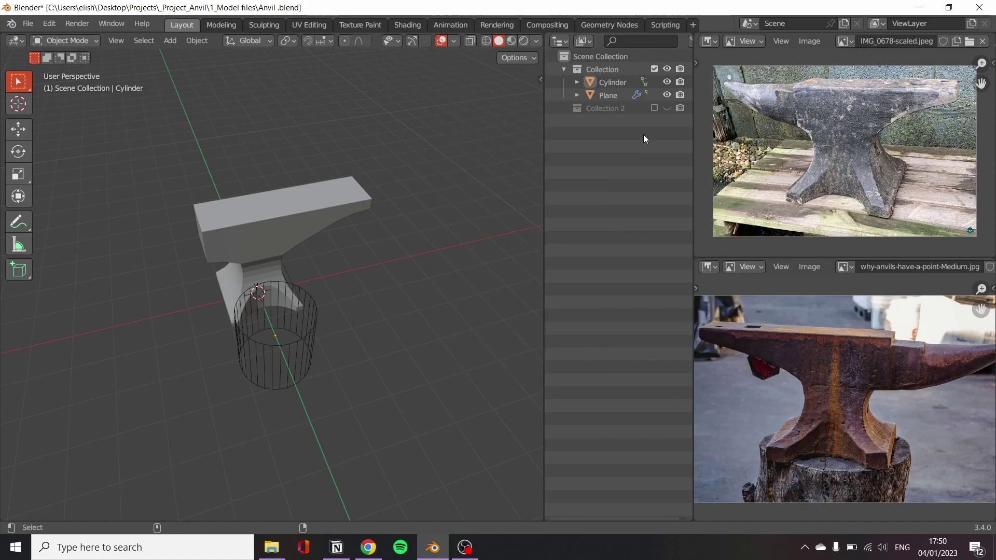
{"action": "key", "text": "ctrl+z"}
{"action": "key", "text": "ctrl+z"}
{"action": "key", "text": "ctrl+z"}
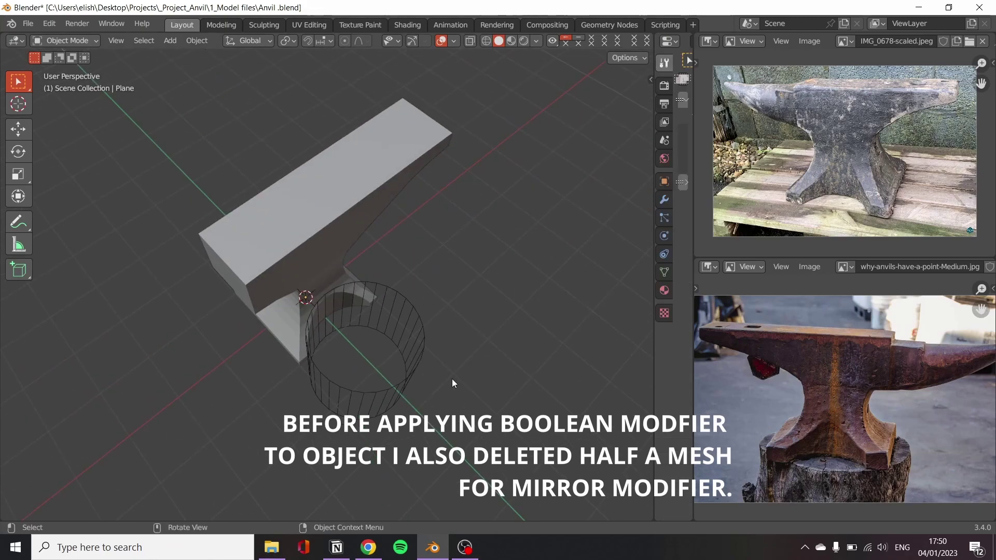
Add a Mirror modifier to the anvil, keeping the Boolean cut unapplied
{"action": "left_click_drag", "start_coordinate": [654, 156], "coordinate": [496, 156]}
{"action": "left_click", "coordinate": [671, 122]}
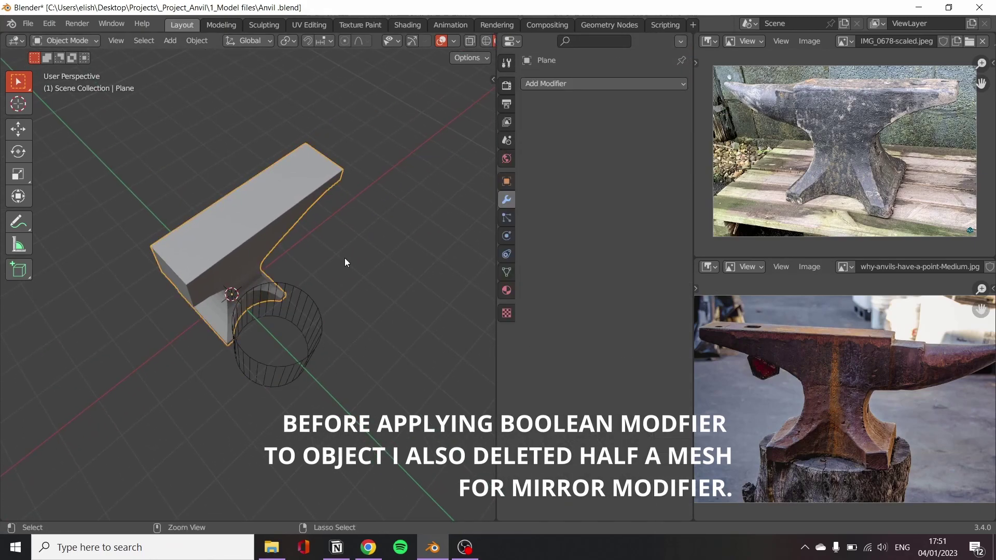
{"action": "key", "text": "ctrl+z"}
{"action": "left_click", "coordinate": [631, 84]}
{"action": "left_click", "coordinate": [421, 232]}
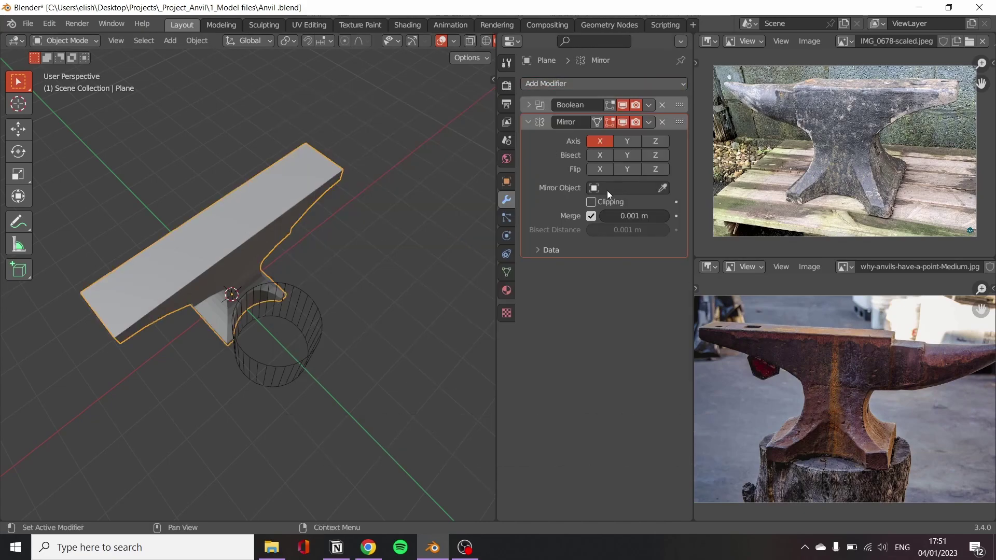
Loop-cut the anvil down its middle and delete one half of the mesh's vertices
{"action": "key", "text": "Tab"}
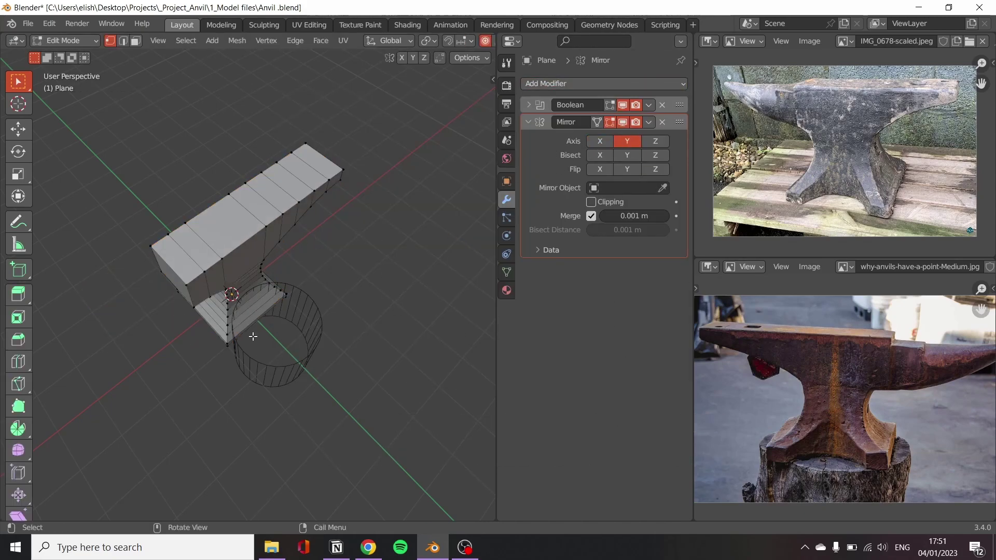
{"action": "left_click", "coordinate": [243, 209]}
{"action": "right_click", "coordinate": [243, 210]}
{"action": "key", "text": "KP_7"}
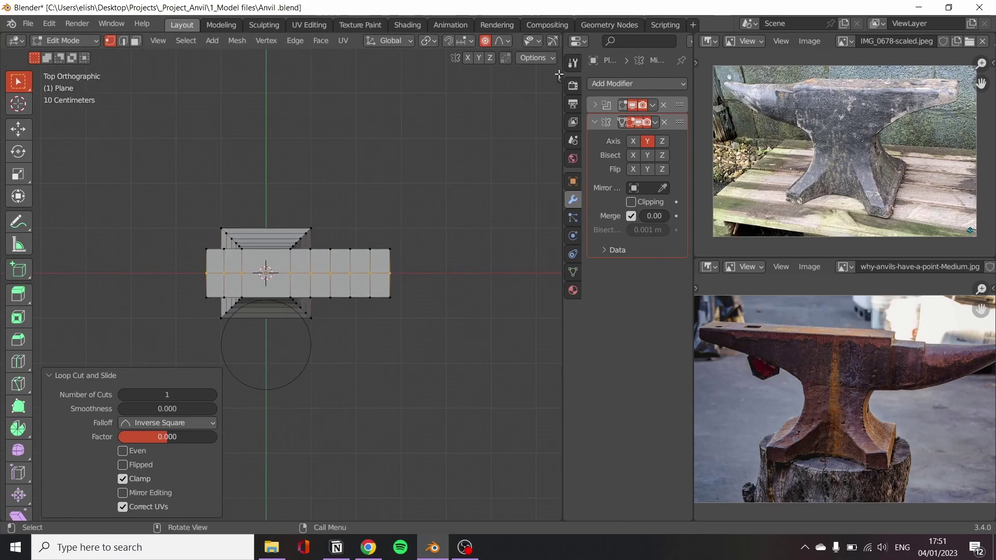
{"action": "left_click_drag", "start_coordinate": [495, 66], "coordinate": [660, 66]}
{"action": "key", "text": "alt+z"}
{"action": "left_click_drag", "start_coordinate": [568, 156], "coordinate": [190, 268]}
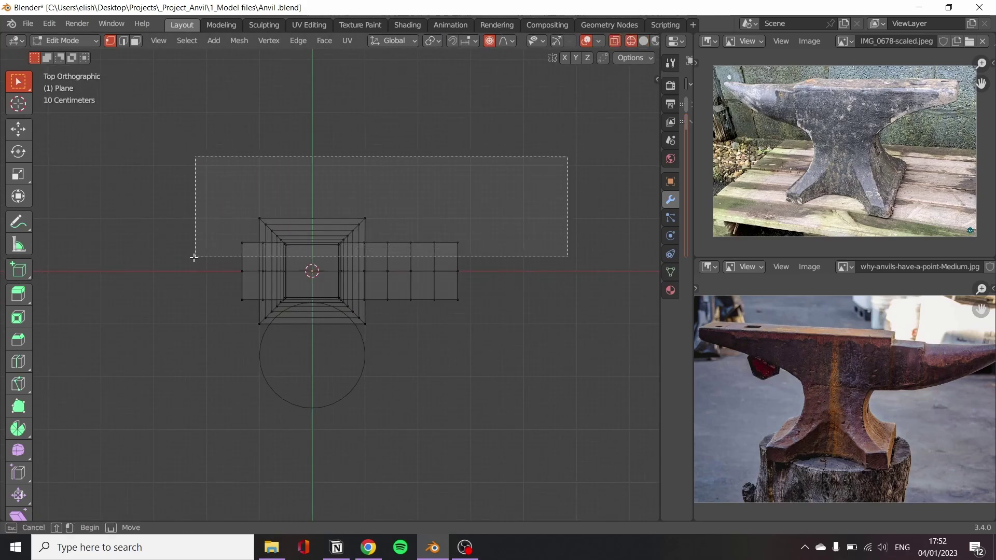
{"action": "key", "text": "x"}
{"action": "left_click", "coordinate": [549, 195]}
{"action": "scroll", "coordinate": [371, 203], "scroll_direction": "up", "scroll_amount": 2}
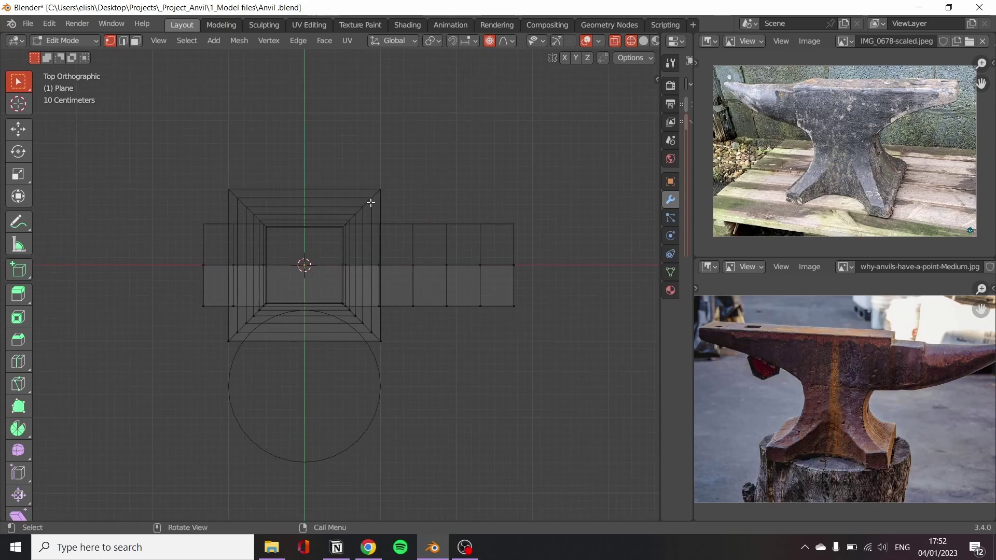
{"action": "key", "text": "Tab"}
{"action": "key", "text": "alt+z"}
Switch the Mirror modifier axis from X to Y so the full anvil appears
{"action": "middle_click_drag", "start_coordinate": [514, 132], "coordinate": [561, 289]}
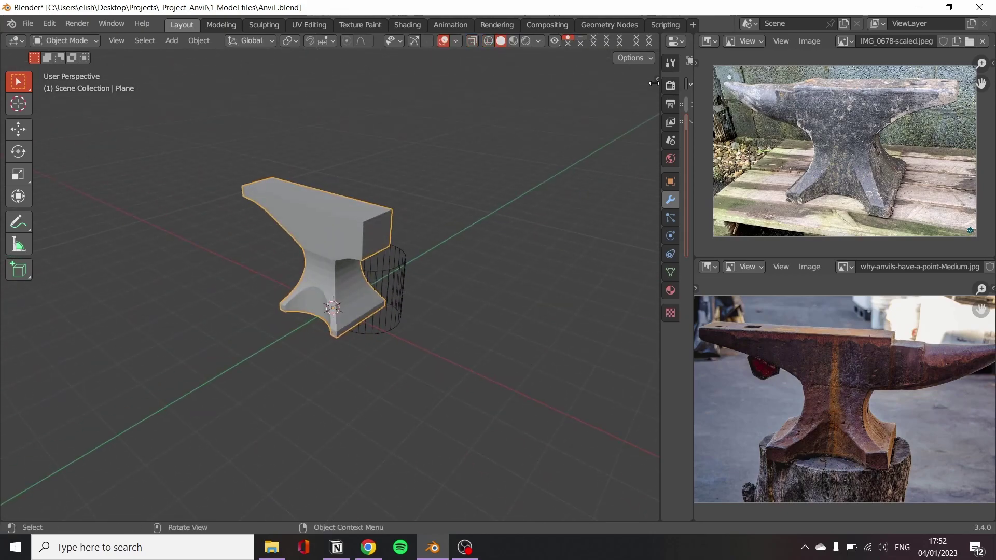
{"action": "left_click_drag", "start_coordinate": [659, 144], "coordinate": [493, 156]}
{"action": "left_click", "coordinate": [626, 124]}
{"action": "left_click", "coordinate": [598, 124]}
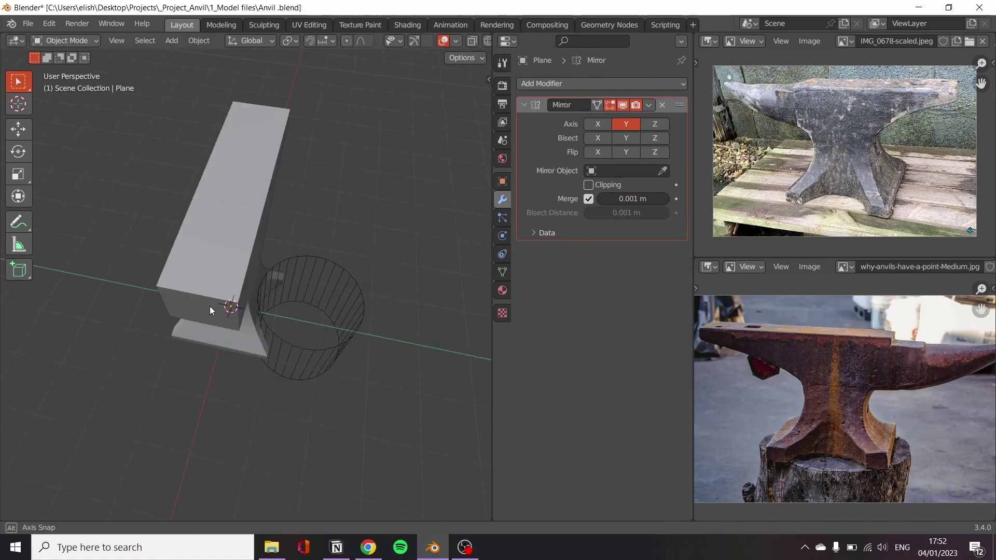
{"action": "mouse_move", "coordinate": [210, 306]}
{"action": "middle_mouse_down"}
{"action": "mouse_move", "coordinate": [275, 182]}
{"action": "mouse_move", "coordinate": [313, 243]}
{"action": "middle_mouse_up"}
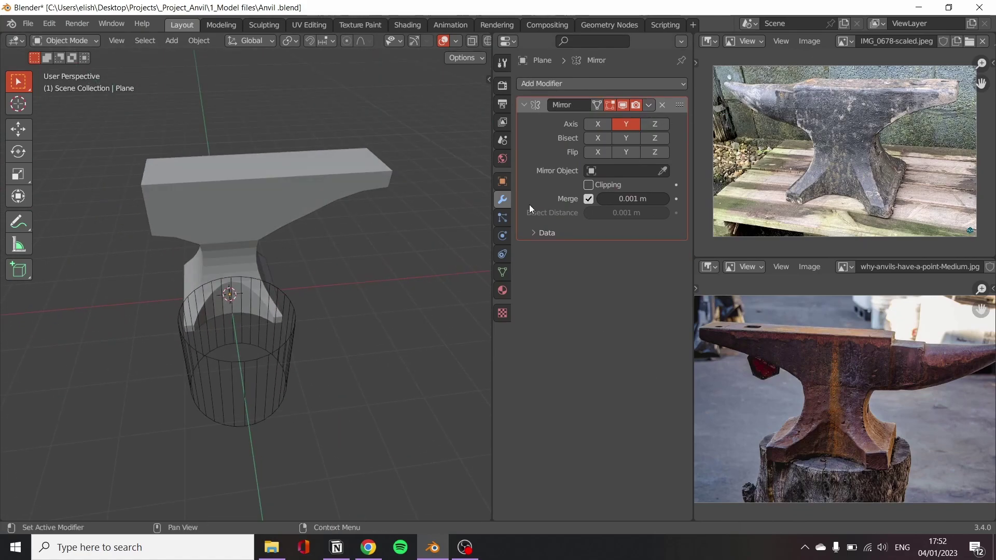
Delete the cylinder guide
{"action": "left_click", "coordinate": [280, 385]}
{"action": "key", "text": "Delete"}
{"action": "middle_click_drag", "start_coordinate": [288, 382], "coordinate": [271, 325]}
Select a vertex on the anvil waist, then cancel a trial move
{"action": "scroll", "coordinate": [353, 383], "scroll_direction": "up", "scroll_amount": 5}
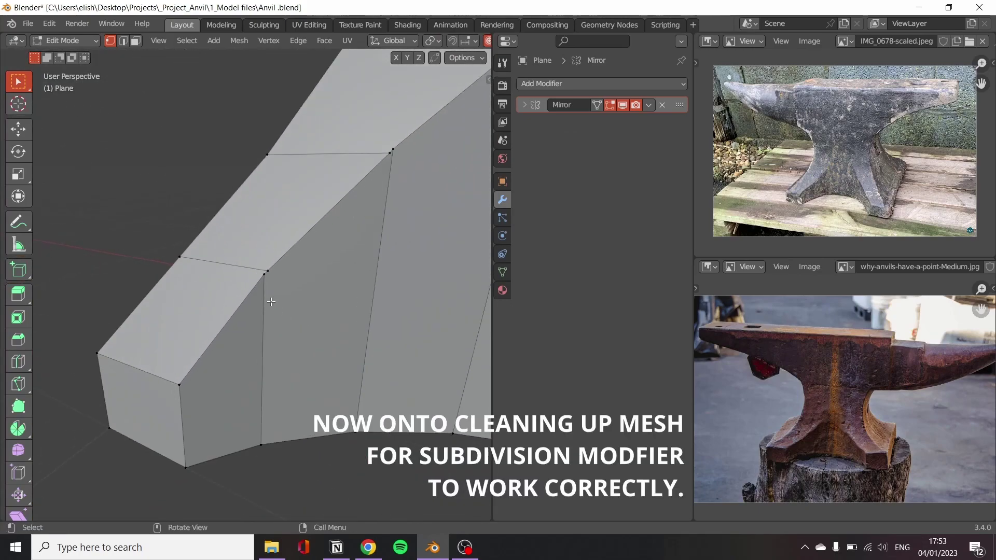
{"action": "left_click", "coordinate": [271, 302]}
{"action": "scroll", "coordinate": [272, 302], "scroll_direction": "up", "scroll_amount": 2}
{"action": "key", "text": "g"}
{"action": "key", "text": "Escape"}
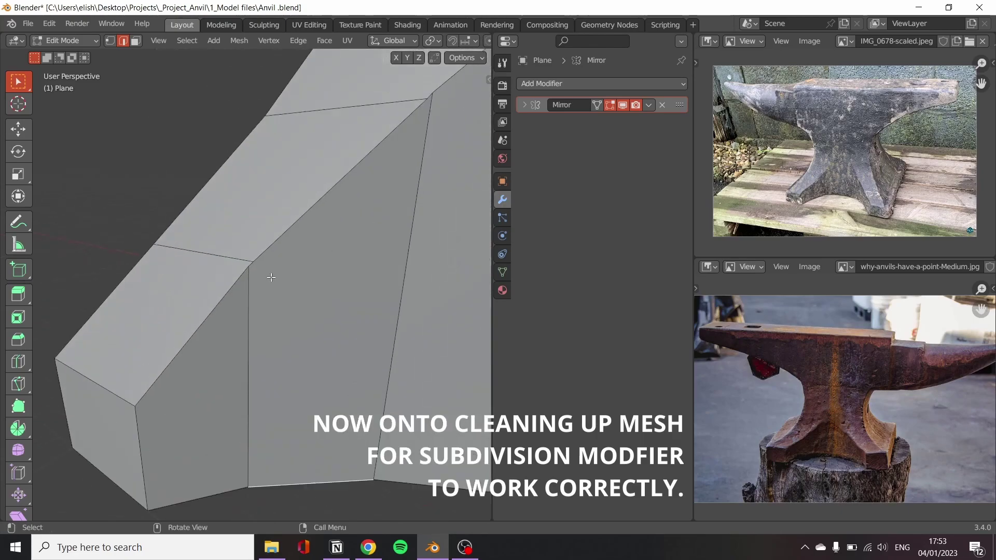
Make the first Knife cuts on the sloped waist from the front view
{"action": "key", "text": "k"}
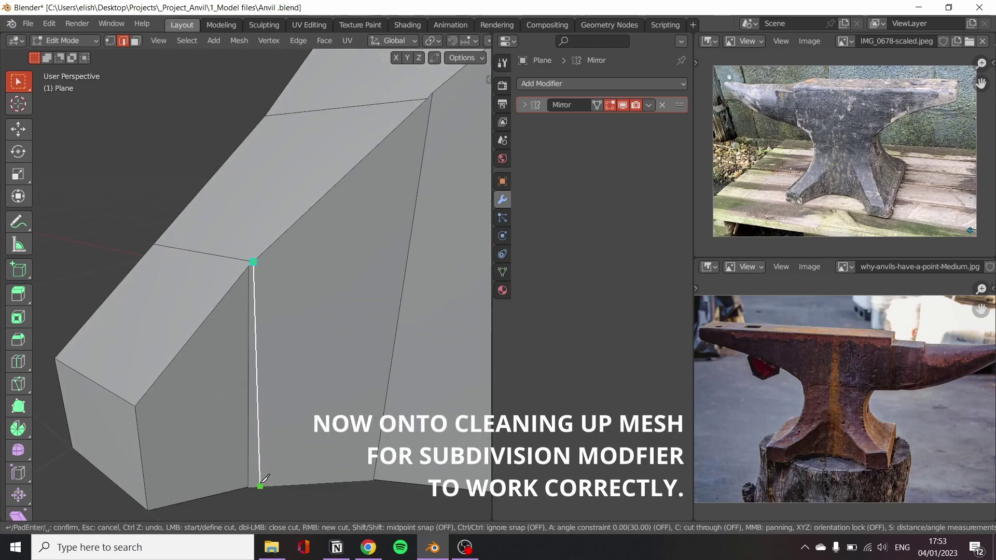
{"action": "key", "text": "KP_1"}
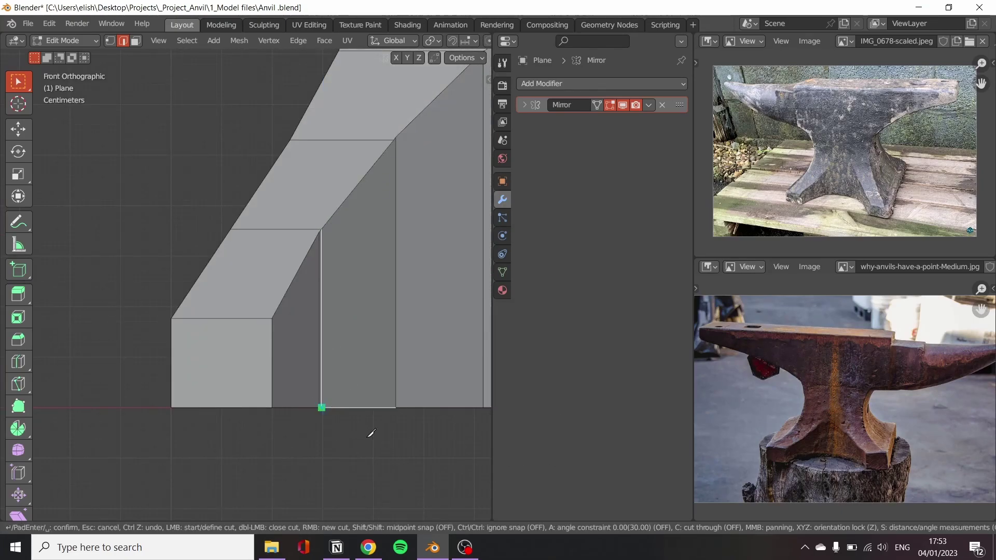
{"action": "key", "text": "Return"}
{"action": "key", "text": "ctrl+l"}
{"action": "key", "text": "alt+a"}
{"action": "key", "text": "k"}
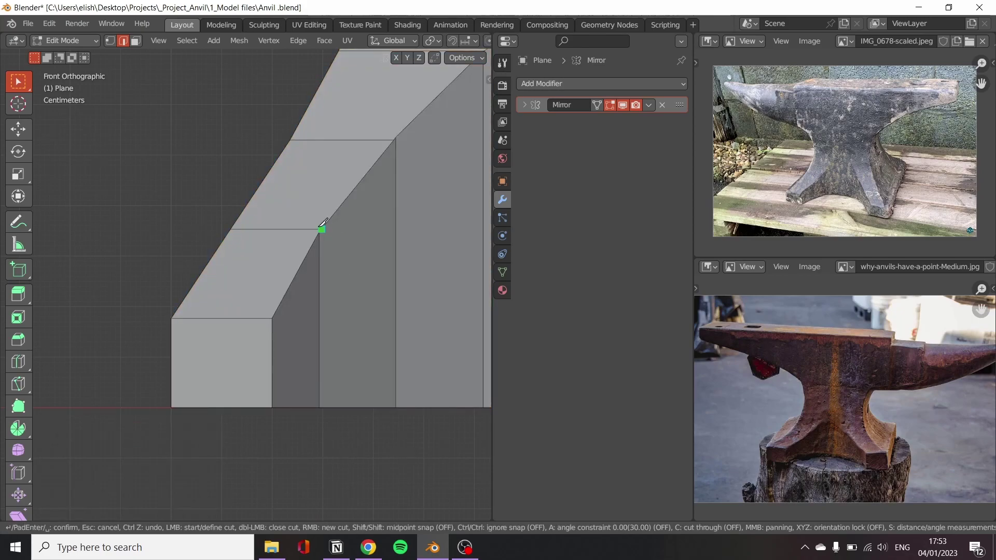
{"action": "key", "text": "Return"}
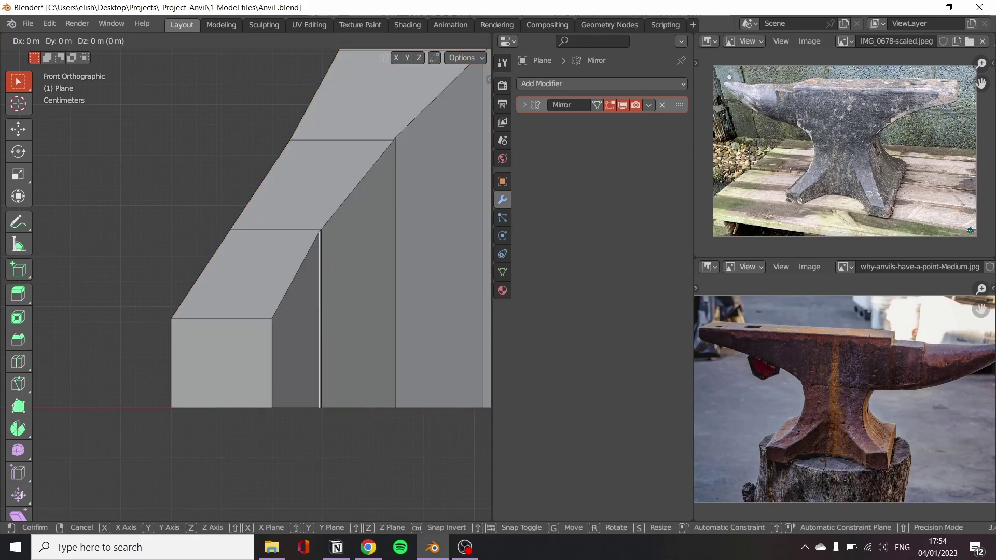
Slide the first new cut edge along its faces, then clear the selection
{"action": "left_click", "coordinate": [322, 259]}
{"action": "key", "text": "g"}
{"action": "key", "text": "g"}
{"action": "left_click", "coordinate": [323, 209]}
{"action": "key", "text": "l"}
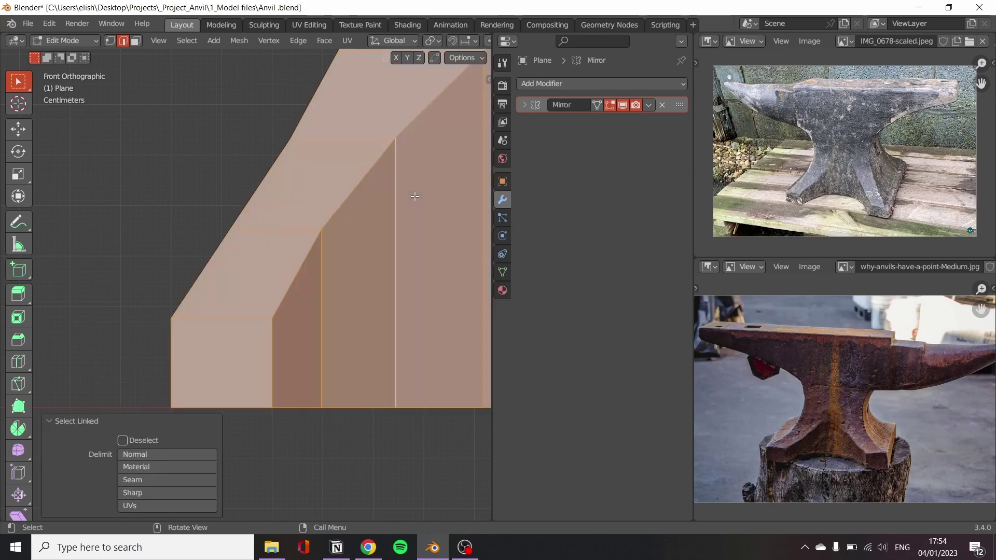
{"action": "key", "text": "alt+a"}
Knife a vertical cut from an upper vertex down to the bottom edge
{"action": "key", "text": "k"}
{"action": "left_click", "coordinate": [396, 136]}
{"action": "left_click", "coordinate": [385, 412]}
{"action": "key", "text": "Return"}
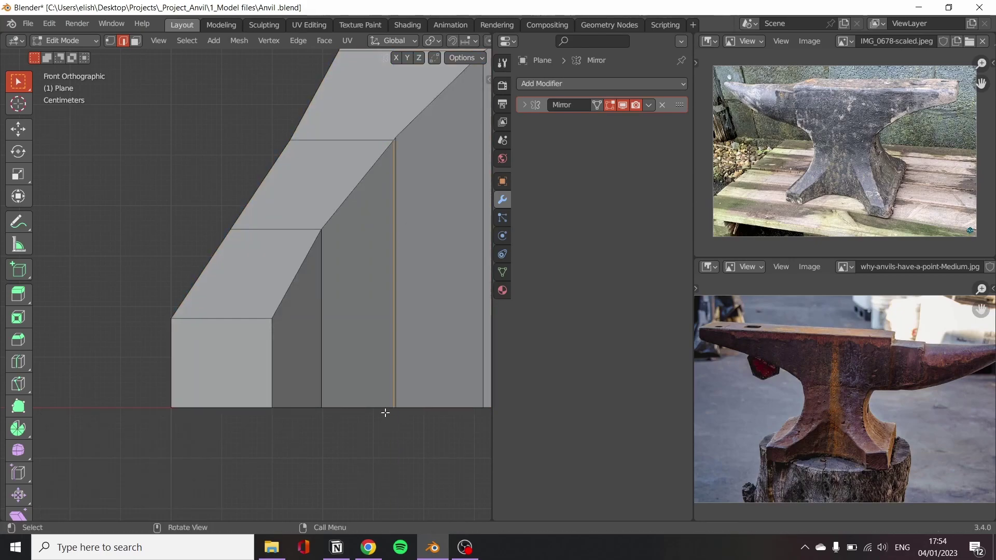
{"action": "scroll", "coordinate": [385, 412], "scroll_direction": "up", "scroll_amount": 2}
{"action": "scroll", "coordinate": [318, 147], "scroll_direction": "down", "scroll_amount": 2}
Cut from the next upper vertices straight down to the base with the Knife
{"action": "key", "text": "k"}
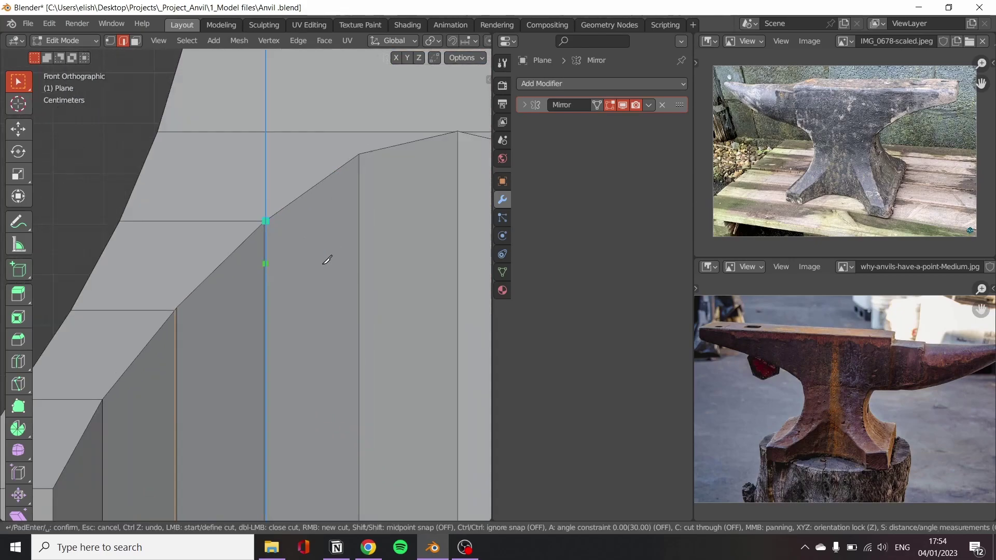
{"action": "left_click", "coordinate": [256, 249]}
{"action": "scroll", "coordinate": [280, 451], "scroll_direction": "up", "scroll_amount": 3}
{"action": "middle_click_drag", "start_coordinate": [280, 363], "coordinate": [332, 208], "text": "shift"}
{"action": "scroll", "coordinate": [332, 208], "scroll_direction": "up", "scroll_amount": 2}
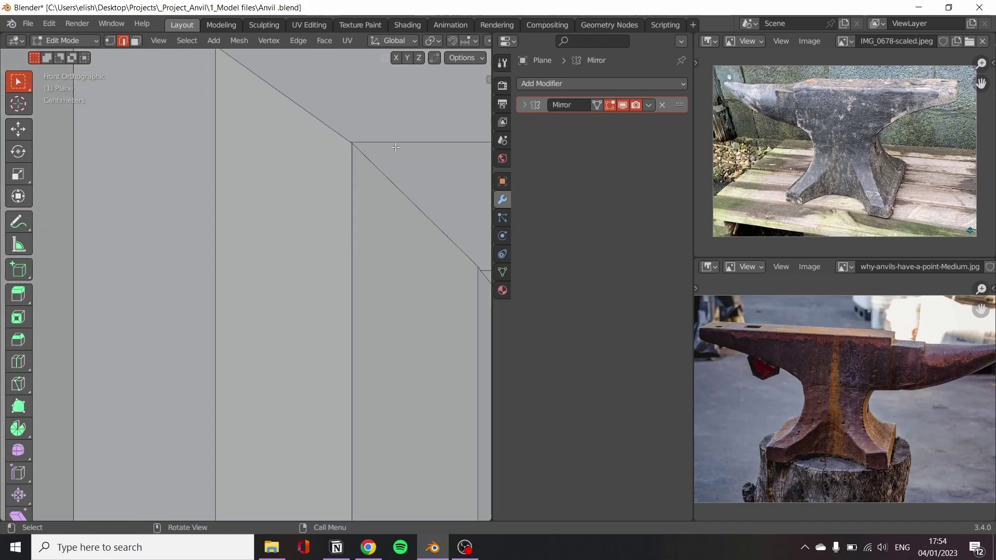
{"action": "left_click", "coordinate": [318, 186]}
{"action": "scroll", "coordinate": [343, 170], "scroll_direction": "down", "scroll_amount": 1}
{"action": "key", "text": "z"}
{"action": "key", "text": "ctrl+z"}
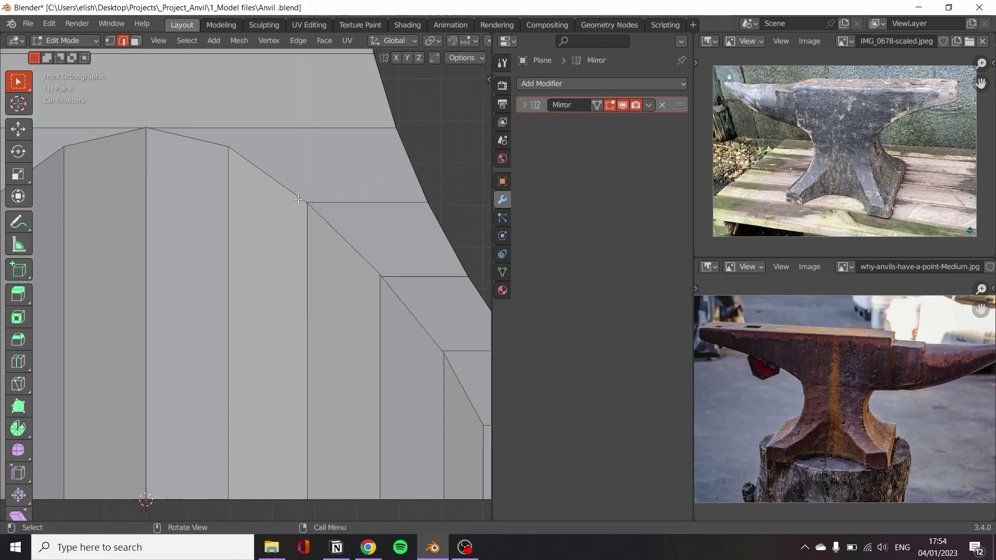
{"action": "left_click", "coordinate": [261, 496]}
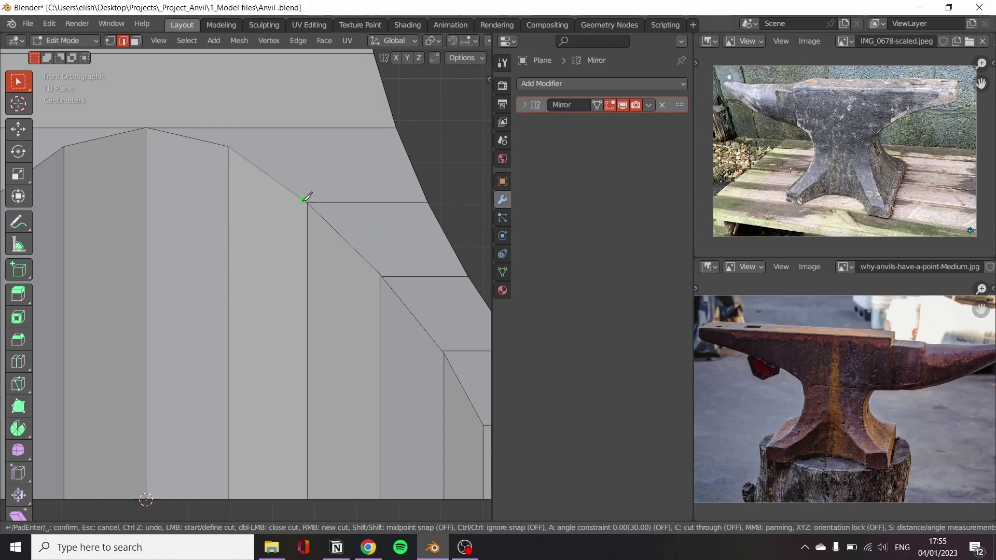
Place the final vertical knife cuts, confirm them and slide the new edge
{"action": "left_click", "coordinate": [266, 496]}
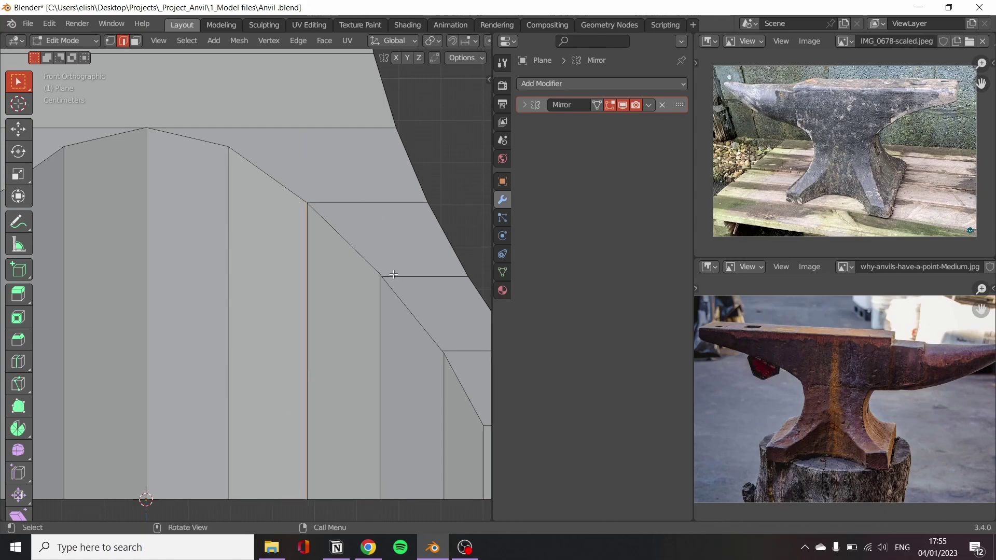
{"action": "left_click", "coordinate": [408, 494]}
{"action": "middle_click_drag", "start_coordinate": [408, 494], "coordinate": [364, 467]}
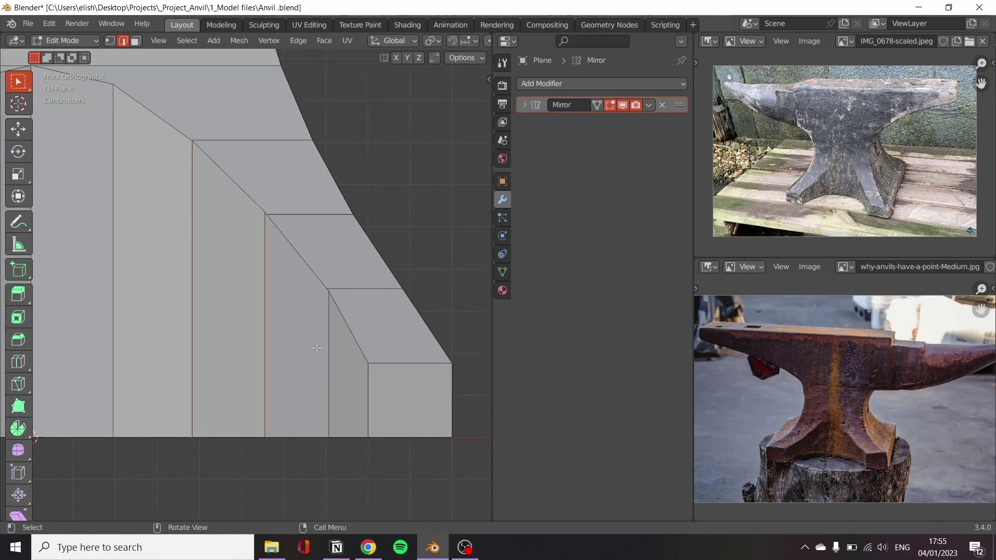
{"action": "left_click", "coordinate": [306, 437]}
{"action": "key", "text": "Return"}
{"action": "key", "text": "g"}
{"action": "key", "text": "g"}
{"action": "left_click", "coordinate": [327, 275]}
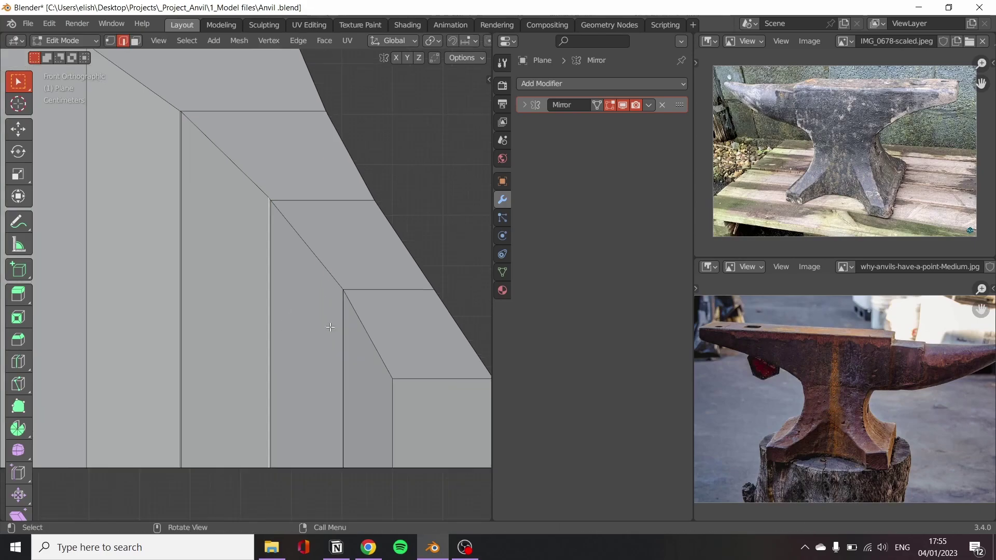
Edge-slide the first new waist edge after checking the snapping setting
{"action": "middle_click_drag", "start_coordinate": [326, 275], "coordinate": [151, 304]}
{"action": "key", "text": "g"}
{"action": "key", "text": "g"}
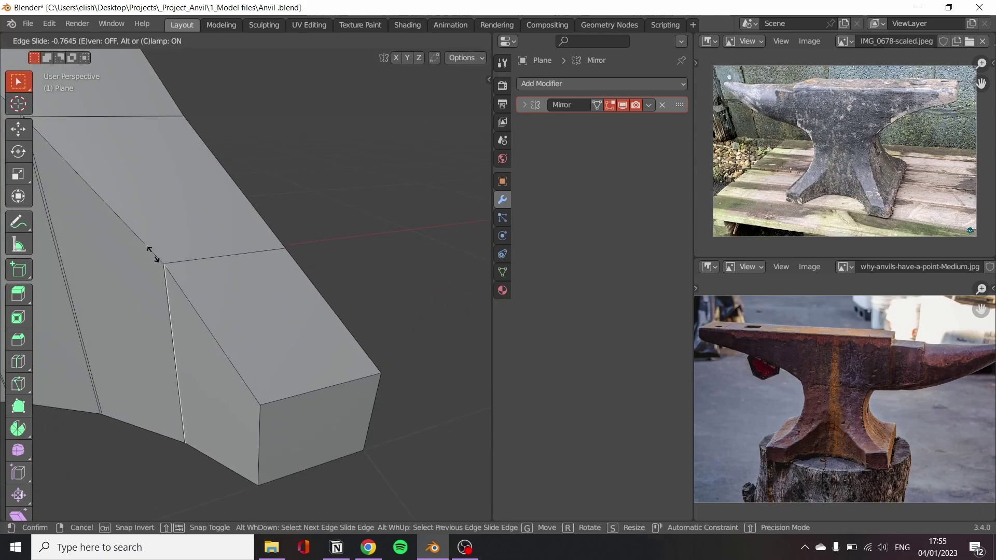
{"action": "key", "text": "Escape"}
{"action": "left_click", "coordinate": [467, 40]}
{"action": "key", "text": "g"}
{"action": "key", "text": "g"}
{"action": "left_click", "coordinate": [167, 262]}
Slide the next two new edges fully along their faces
{"action": "scroll", "coordinate": [167, 262], "scroll_direction": "up", "scroll_amount": 5}
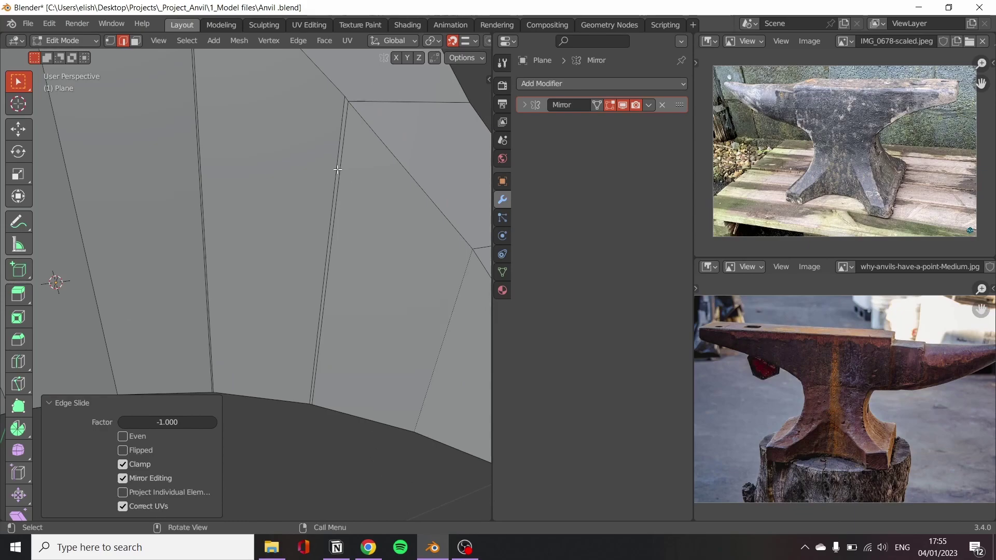
{"action": "key", "text": "g"}
{"action": "key", "text": "g"}
{"action": "left_click", "coordinate": [262, 266]}
{"action": "scroll", "coordinate": [262, 266], "scroll_direction": "down", "scroll_amount": 2}
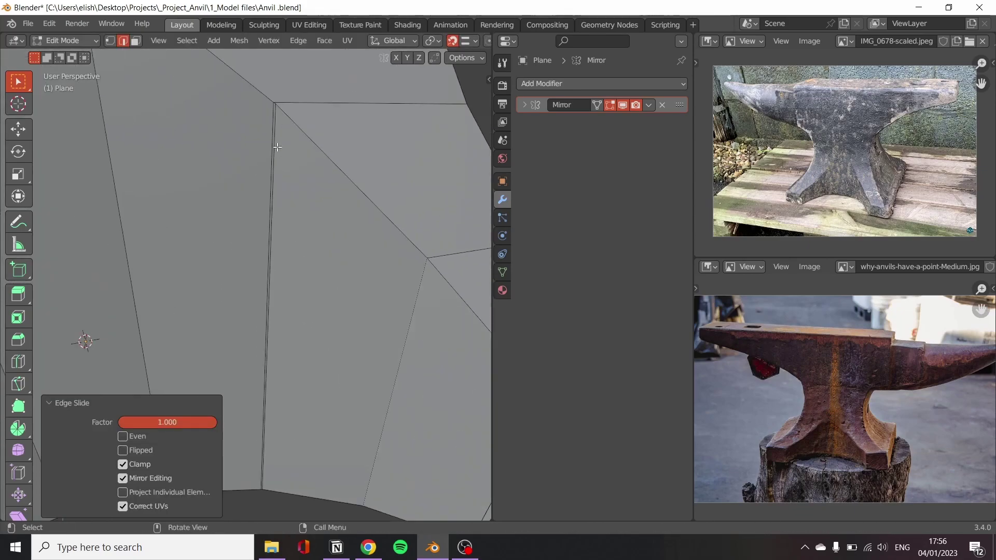
{"action": "key", "text": "g"}
{"action": "key", "text": "g"}
{"action": "left_click", "coordinate": [262, 266]}
{"action": "scroll", "coordinate": [262, 266], "scroll_direction": "down", "scroll_amount": 3}
Select another new cut edge and edge-slide it into line
{"action": "left_click", "coordinate": [323, 181]}
{"action": "key", "text": "g"}
{"action": "key", "text": "g"}
{"action": "left_click", "coordinate": [325, 211]}
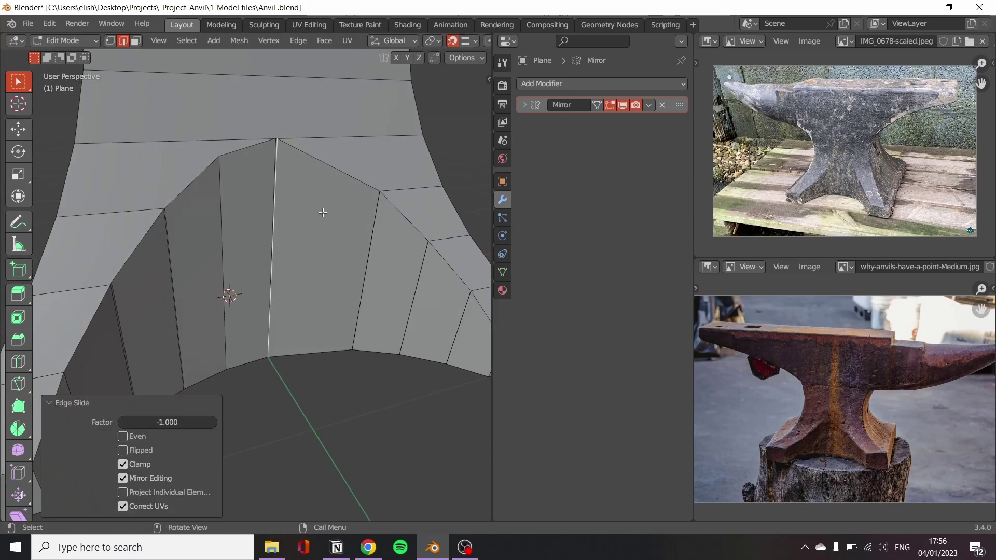
{"action": "scroll", "coordinate": [311, 244], "scroll_direction": "up", "scroll_amount": 3}
{"action": "scroll", "coordinate": [218, 258], "scroll_direction": "down", "scroll_amount": 2}
{"action": "key", "text": "g"}
Slide the remaining new edges to line up with the neighbouring edge loops
{"action": "key", "text": "g"}
{"action": "left_click", "coordinate": [263, 285]}
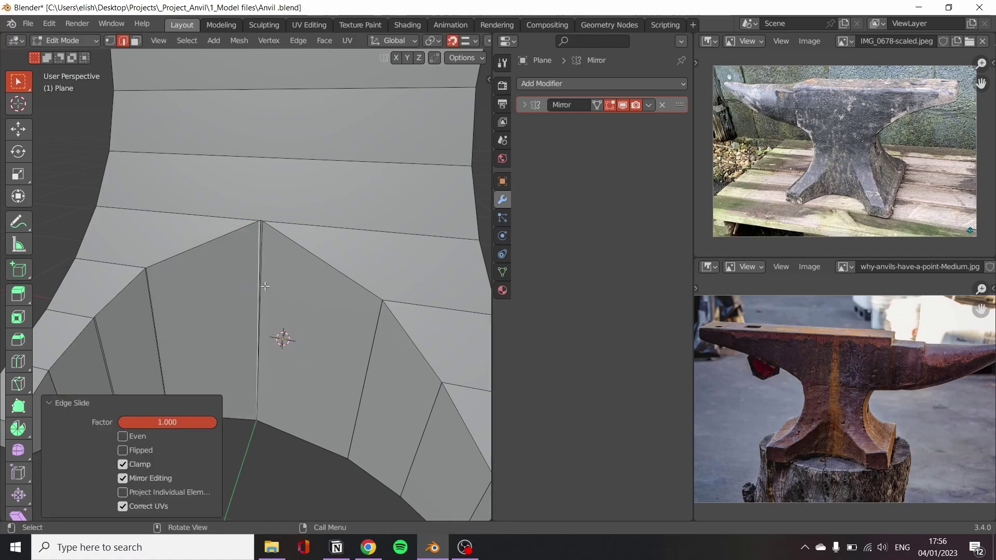
{"action": "scroll", "coordinate": [275, 296], "scroll_direction": "up", "scroll_amount": 2}
{"action": "scroll", "coordinate": [280, 207], "scroll_direction": "up", "scroll_amount": 2}
{"action": "key", "text": "g"}
{"action": "key", "text": "g"}
{"action": "left_click", "coordinate": [288, 138]}
{"action": "key", "text": "g"}
{"action": "key", "text": "g"}
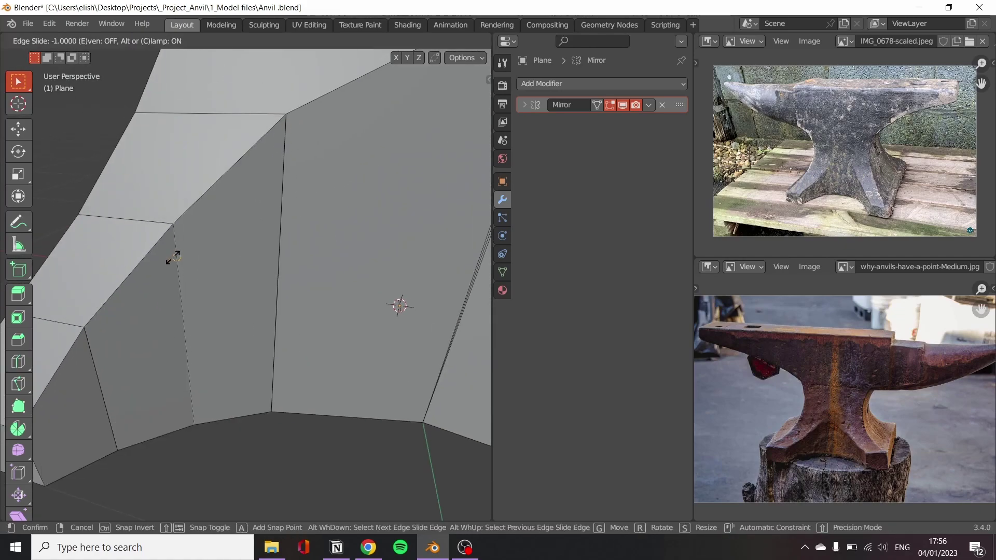
{"action": "left_click", "coordinate": [229, 265]}
{"action": "scroll", "coordinate": [223, 249], "scroll_direction": "up", "scroll_amount": 2}
{"action": "scroll", "coordinate": [233, 233], "scroll_direction": "up", "scroll_amount": 1}
{"action": "key", "text": "g"}
{"action": "key", "text": "g"}
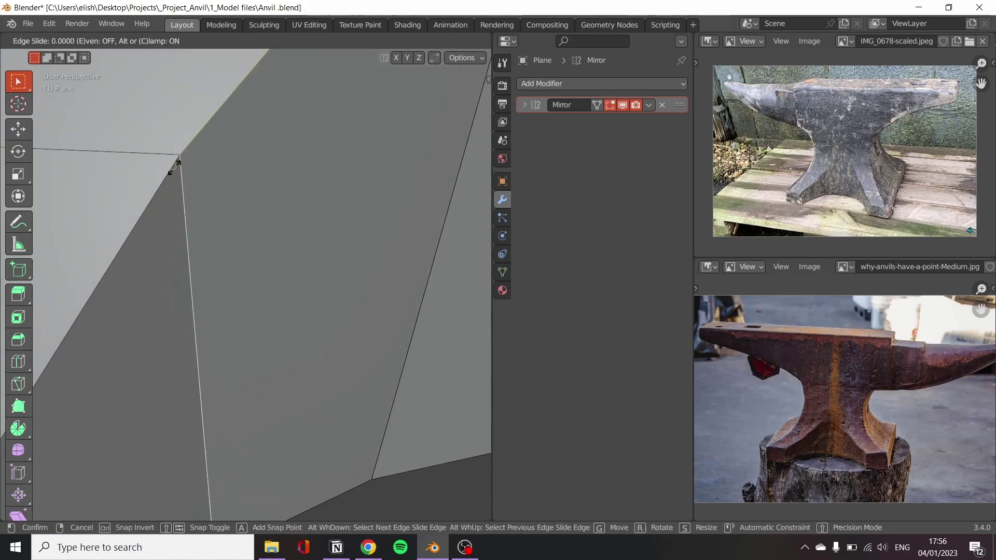
{"action": "left_click", "coordinate": [229, 239]}
{"action": "scroll", "coordinate": [286, 347], "scroll_direction": "down", "scroll_amount": 5}
{"action": "key", "text": "a"}
{"action": "right_click", "coordinate": [339, 265]}
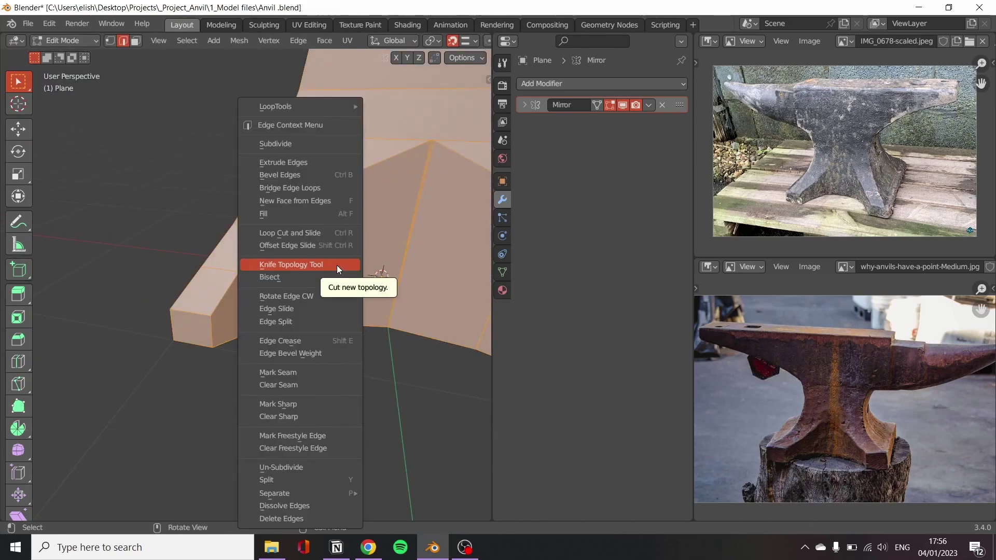
{"action": "left_click", "coordinate": [17, 84]}
{"action": "left_click", "coordinate": [68, 113]}
{"action": "right_click", "coordinate": [252, 281]}
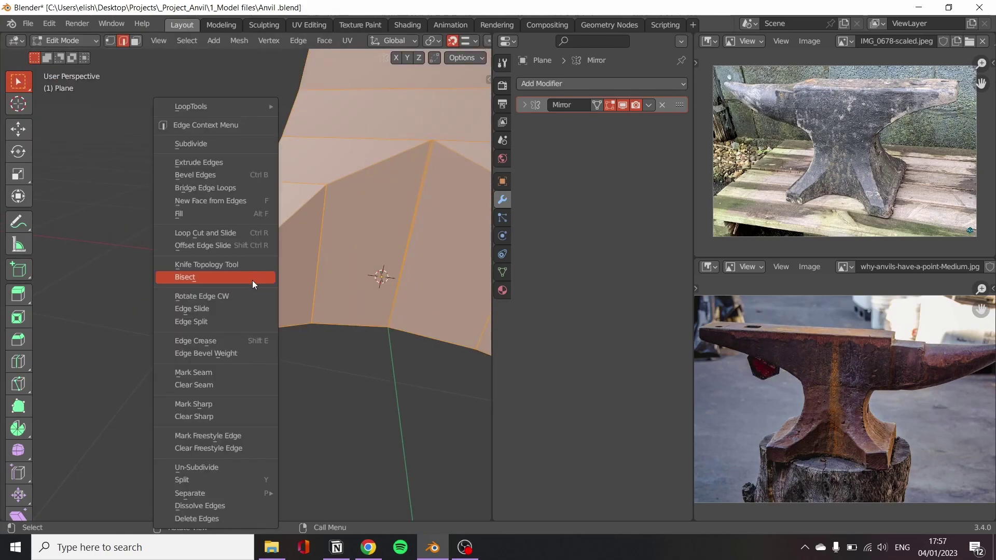
{"action": "right_click", "coordinate": [296, 275]}
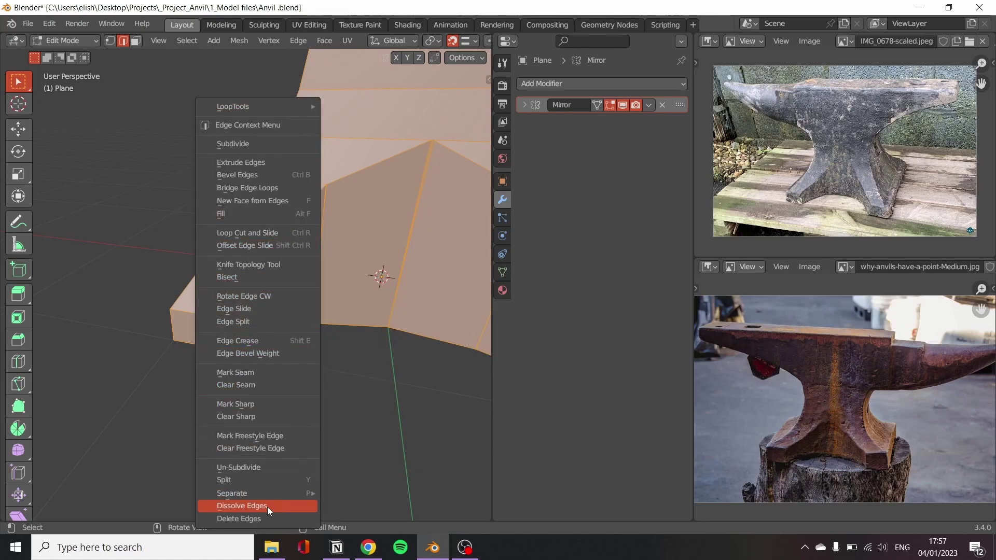
{"action": "left_click", "coordinate": [283, 506]}
{"action": "right_click", "coordinate": [337, 506]}
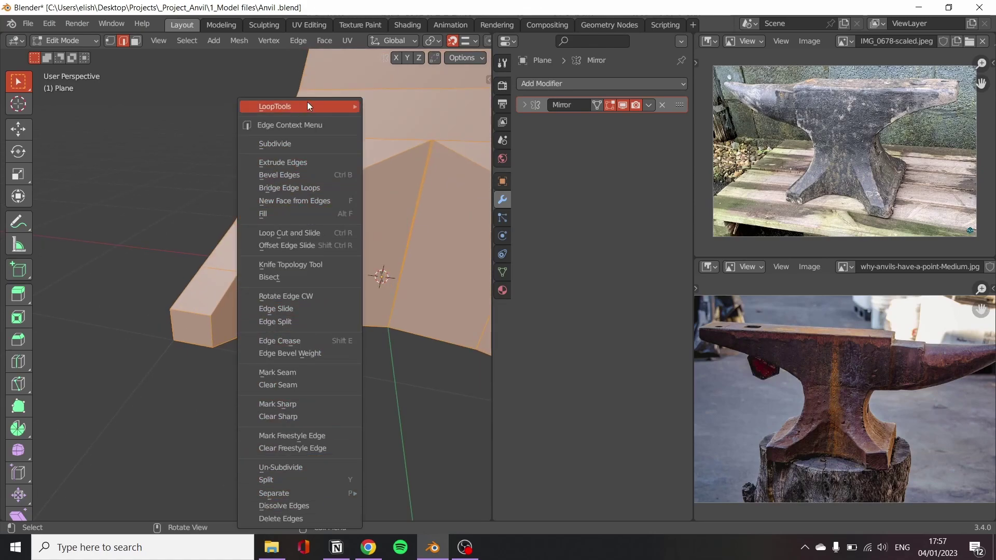
{"action": "left_click", "coordinate": [381, 447]}
{"action": "scroll", "coordinate": [333, 407], "scroll_direction": "down", "scroll_amount": 3}
Select the whole mesh and merge duplicate vertices by distance
{"action": "middle_click_drag", "start_coordinate": [333, 407], "coordinate": [378, 403]}
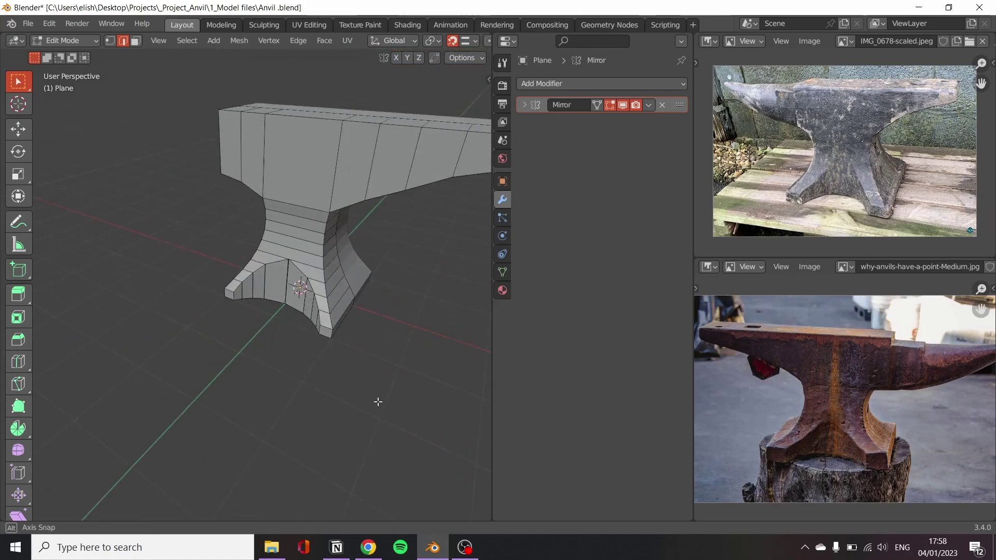
{"action": "scroll", "coordinate": [378, 402], "scroll_direction": "up", "scroll_amount": 5}
{"action": "key", "text": "a"}
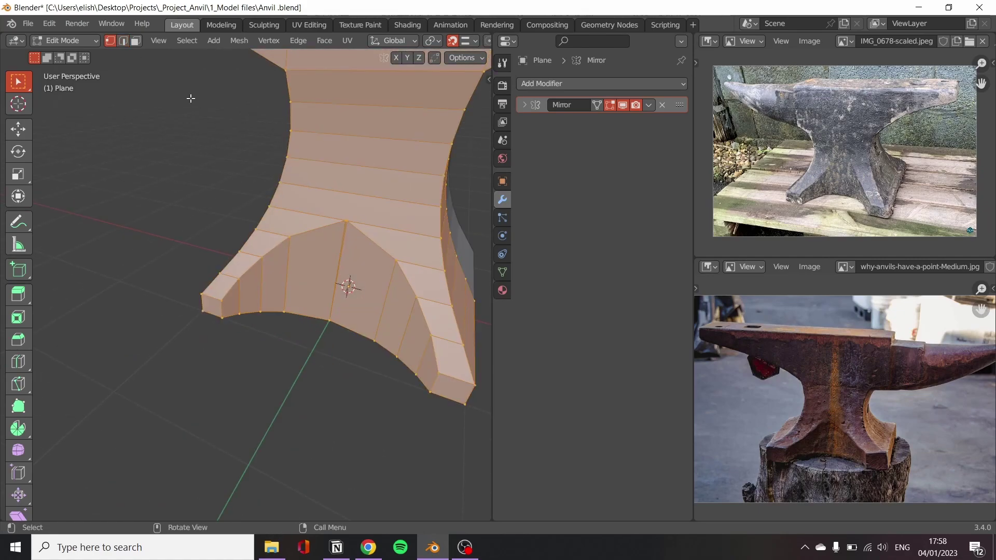
{"action": "right_click", "coordinate": [377, 294]}
{"action": "left_click", "coordinate": [439, 490]}
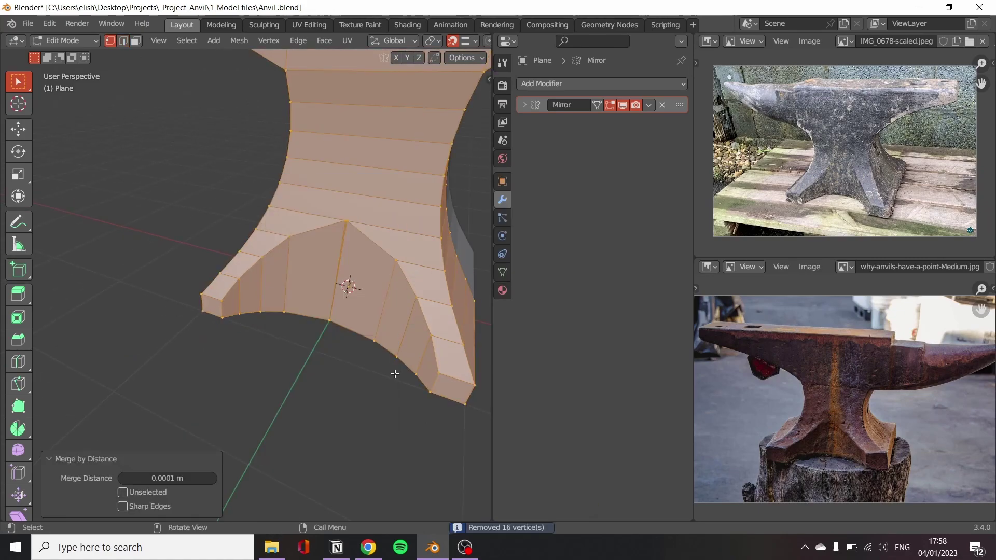
{"action": "left_click", "coordinate": [307, 348]}
Merge the doubled vertex pair at the front of the base at their centre
{"action": "scroll", "coordinate": [262, 296], "scroll_direction": "up", "scroll_amount": 5}
{"action": "scroll", "coordinate": [350, 374], "scroll_direction": "down", "scroll_amount": 5}
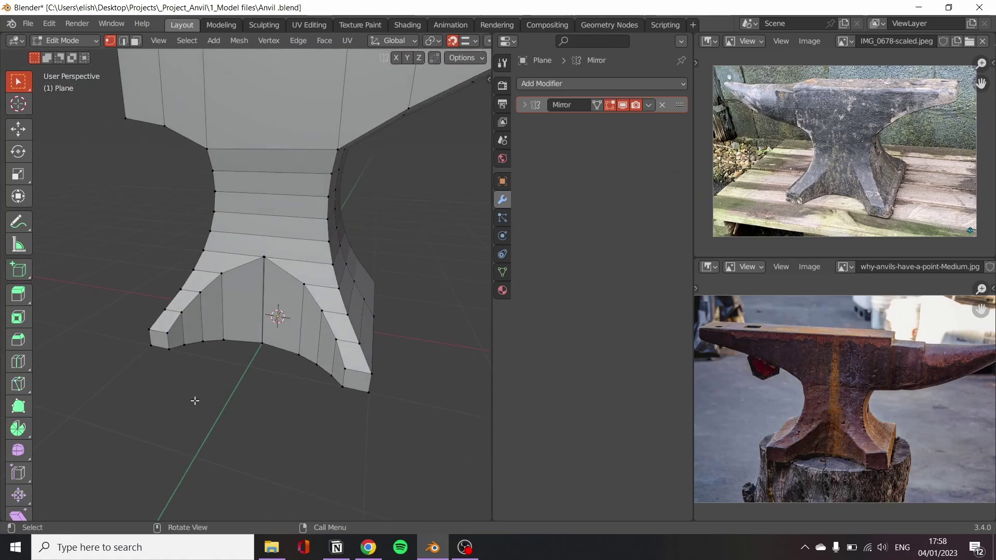
{"action": "scroll", "coordinate": [194, 401], "scroll_direction": "up", "scroll_amount": 2}
{"action": "scroll", "coordinate": [233, 349], "scroll_direction": "down", "scroll_amount": 4}
{"action": "scroll", "coordinate": [290, 327], "scroll_direction": "up", "scroll_amount": 4}
{"action": "scroll", "coordinate": [322, 165], "scroll_direction": "up", "scroll_amount": 5}
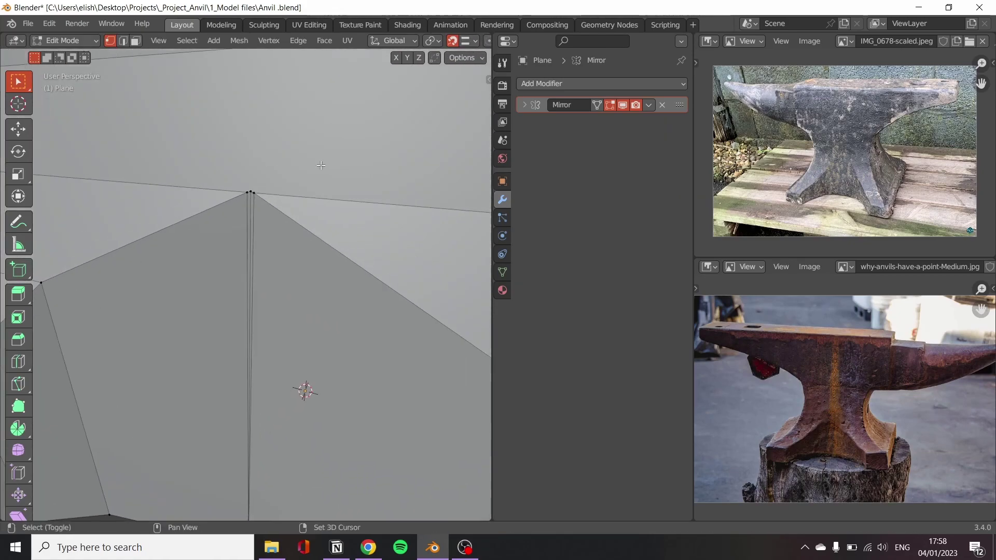
{"action": "middle_click_drag", "start_coordinate": [321, 165], "coordinate": [345, 388], "text": "shift"}
{"action": "left_click", "coordinate": [338, 383], "text": "shift"}
{"action": "right_click", "coordinate": [339, 383]}
{"action": "key", "text": "Escape"}
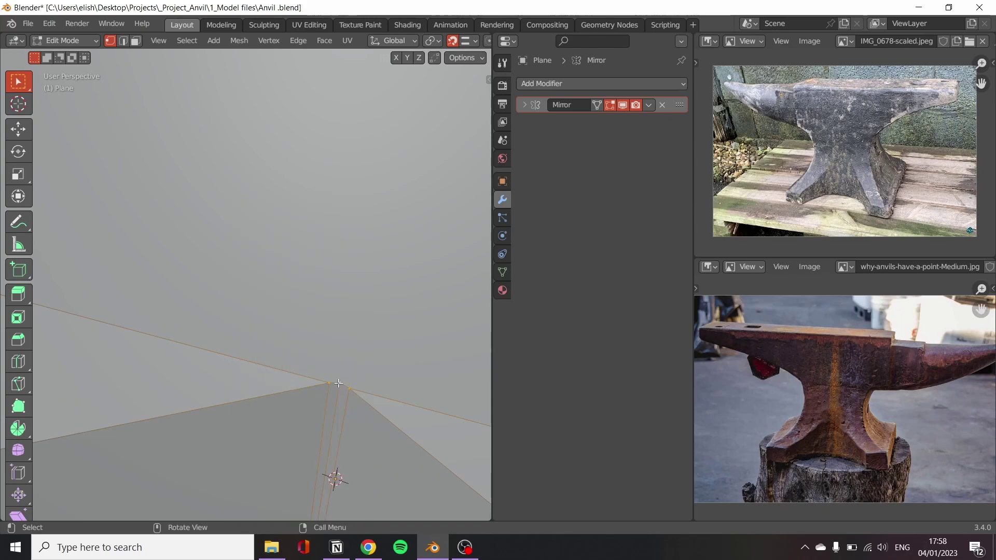
{"action": "key", "text": "alt+m"}
{"action": "key", "text": "Escape"}
{"action": "key", "text": "m"}
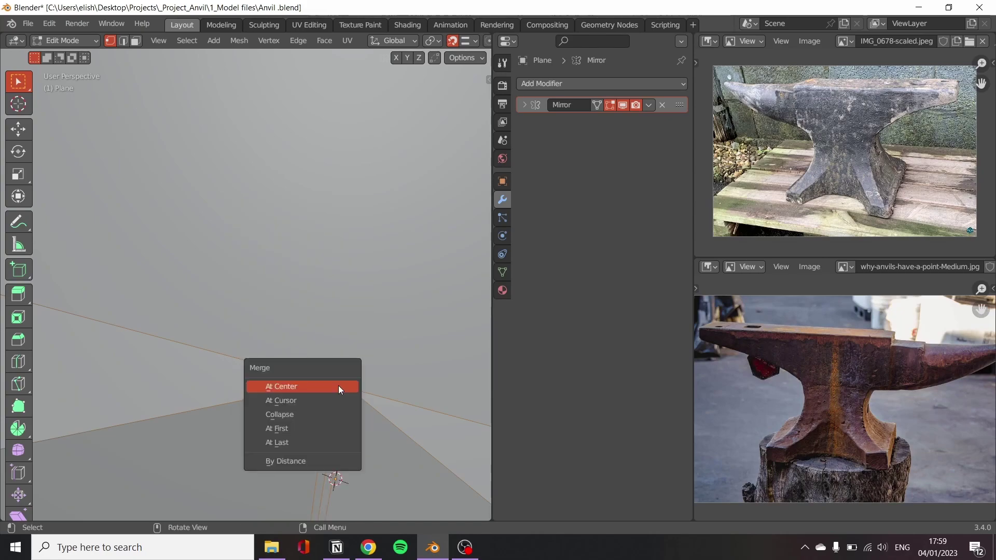
{"action": "left_click", "coordinate": [338, 389]}
Orbit low around the base and select faces on the anvil leg
{"action": "scroll", "coordinate": [394, 315], "scroll_direction": "down", "scroll_amount": 5}
{"action": "middle_click_drag", "start_coordinate": [395, 314], "coordinate": [197, 347]}
{"action": "left_click", "coordinate": [197, 347]}
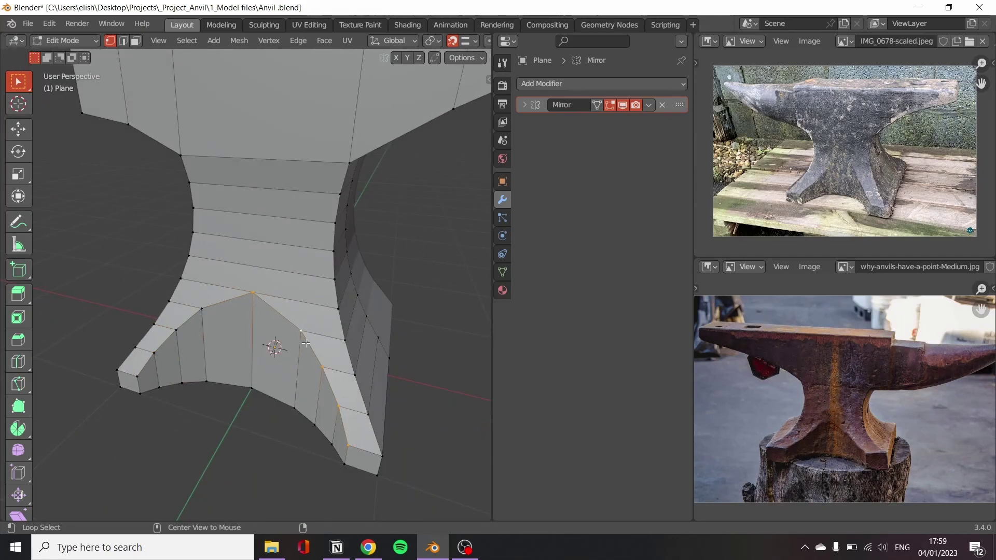
{"action": "mouse_move", "coordinate": [258, 316]}
{"action": "middle_mouse_down"}
{"action": "mouse_move", "coordinate": [201, 382]}
{"action": "mouse_move", "coordinate": [400, 344]}
{"action": "middle_mouse_up"}
{"action": "middle_click_drag", "start_coordinate": [345, 445], "coordinate": [267, 215]}
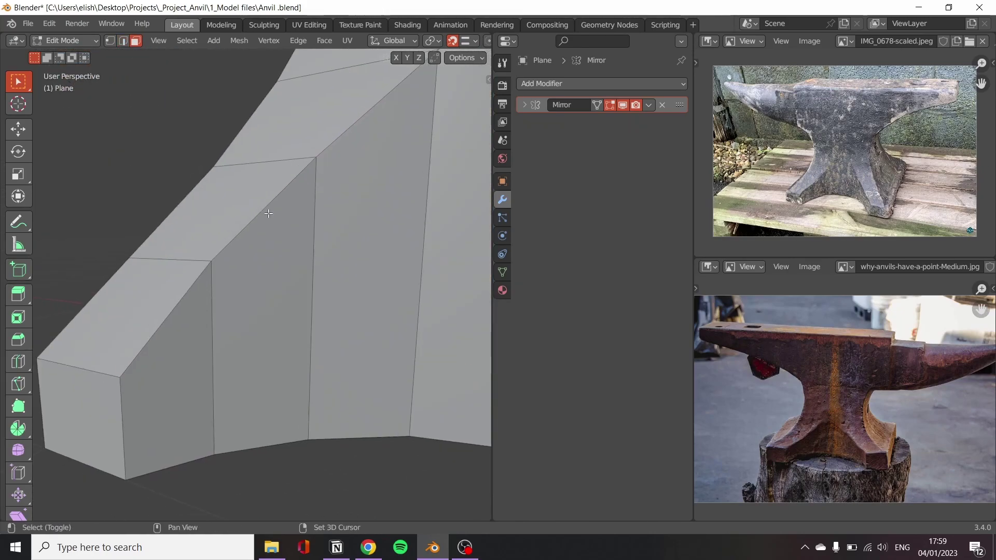
{"action": "left_click", "coordinate": [234, 250]}
{"action": "left_click", "coordinate": [259, 276], "text": "shift"}
Select a loop of faces around the leg, then view the whole anvil from above
{"action": "mouse_move", "coordinate": [259, 276]}
{"action": "middle_mouse_down"}
{"action": "mouse_move", "coordinate": [311, 240]}
{"action": "mouse_move", "coordinate": [371, 295]}
{"action": "mouse_move", "coordinate": [383, 278]}
{"action": "middle_mouse_up"}
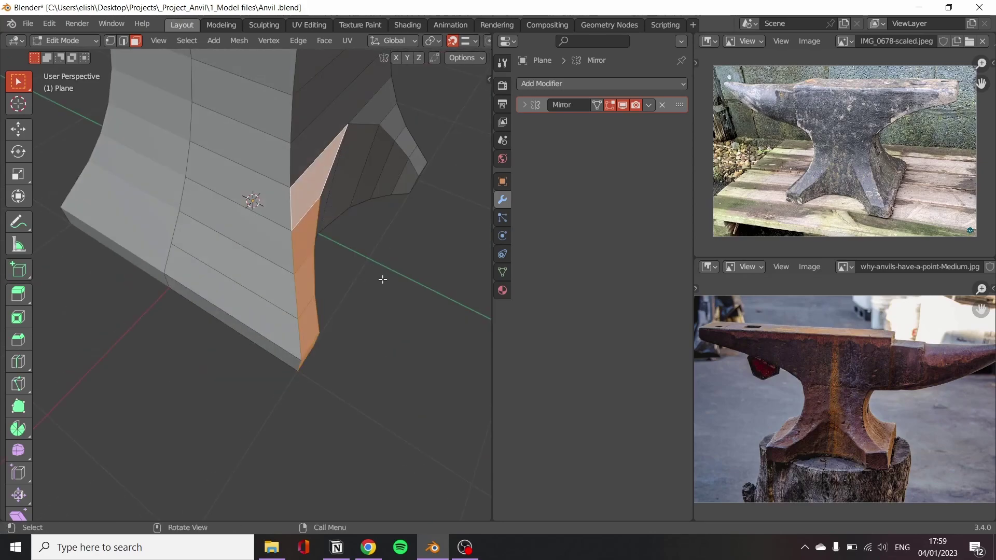
{"action": "mouse_move", "coordinate": [302, 231]}
{"action": "middle_mouse_down"}
{"action": "mouse_move", "coordinate": [329, 266]}
{"action": "mouse_move", "coordinate": [304, 276]}
{"action": "mouse_move", "coordinate": [320, 266]}
{"action": "middle_mouse_up"}
{"action": "left_click", "coordinate": [320, 267], "text": "alt"}
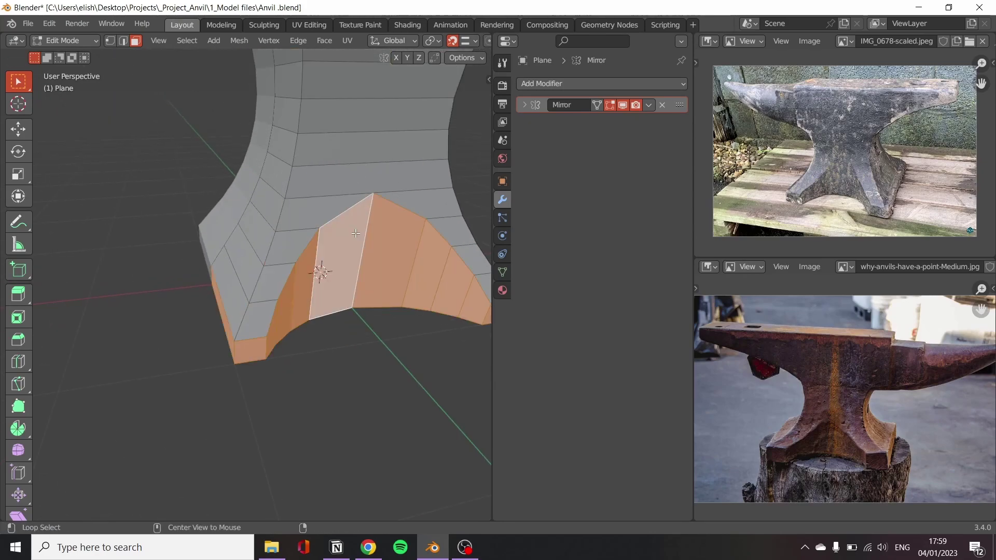
{"action": "left_click", "coordinate": [360, 153], "text": "alt"}
{"action": "scroll", "coordinate": [359, 153], "scroll_direction": "down", "scroll_amount": 5}
{"action": "scroll", "coordinate": [280, 329], "scroll_direction": "up", "scroll_amount": 4}
{"action": "scroll", "coordinate": [374, 238], "scroll_direction": "down", "scroll_amount": 4}
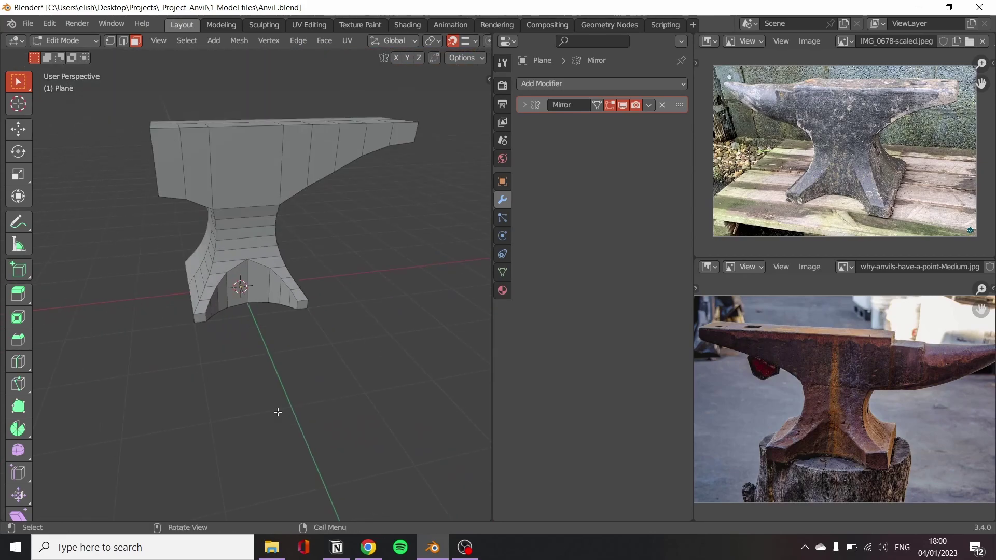
{"action": "middle_click_drag", "start_coordinate": [276, 412], "coordinate": [231, 314]}
Add a Subdivision Surface modifier after Mirror, keeping its viewport preview on
{"action": "scroll", "coordinate": [231, 314], "scroll_direction": "up", "scroll_amount": 3}
{"action": "left_click", "coordinate": [602, 83]}
{"action": "left_click", "coordinate": [396, 365]}
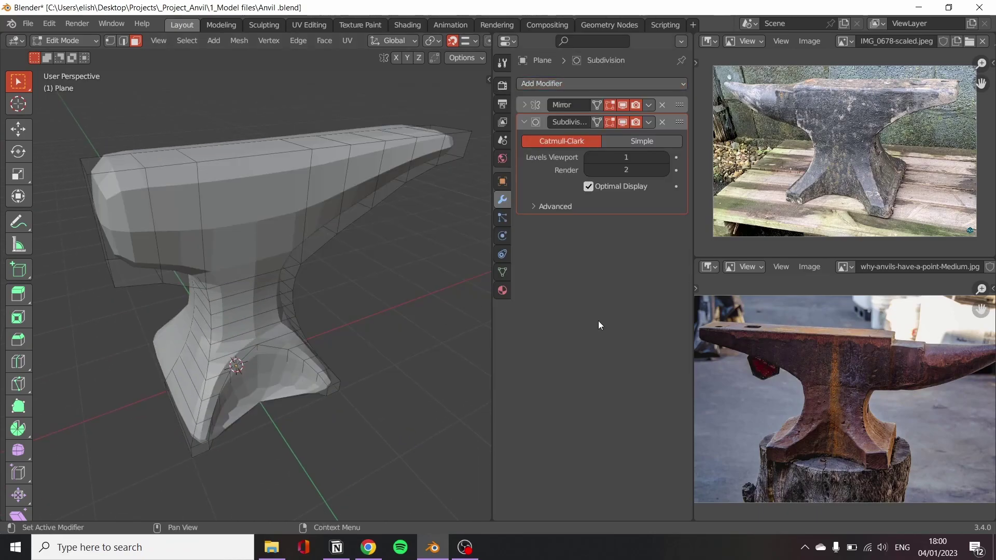
{"action": "scroll", "coordinate": [290, 363], "scroll_direction": "up", "scroll_amount": 4}
{"action": "mouse_move", "coordinate": [291, 363]}
{"action": "middle_mouse_down"}
{"action": "mouse_move", "coordinate": [291, 343]}
{"action": "mouse_move", "coordinate": [356, 351]}
{"action": "mouse_move", "coordinate": [305, 165]}
{"action": "mouse_move", "coordinate": [360, 318]}
{"action": "mouse_move", "coordinate": [371, 418]}
{"action": "mouse_move", "coordinate": [338, 418]}
{"action": "mouse_move", "coordinate": [176, 242]}
{"action": "mouse_move", "coordinate": [168, 252]}
{"action": "middle_mouse_up"}
{"action": "left_click", "coordinate": [623, 122]}
{"action": "key", "text": "ctrl+z"}
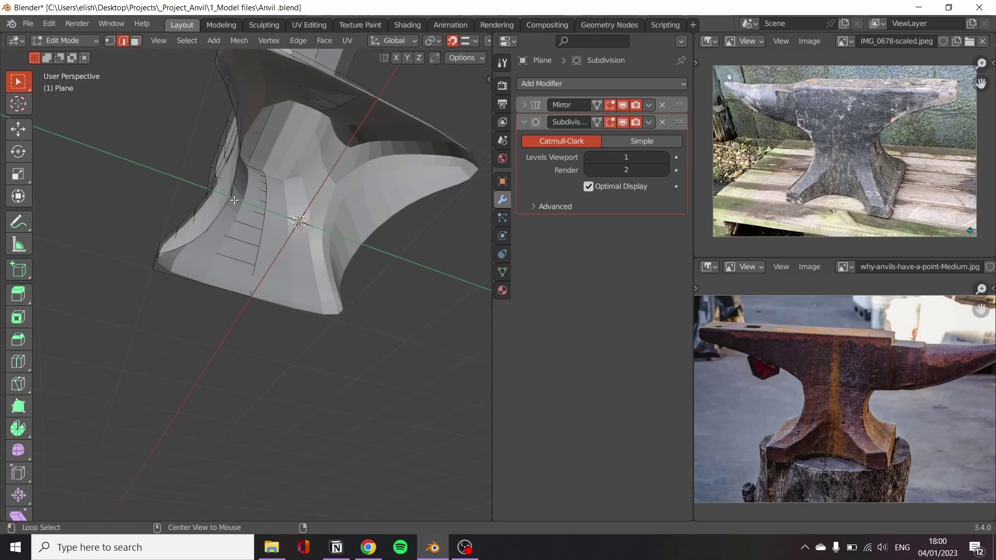
Expand the Mirror modifier settings and extrude the base edge loop along Y
{"action": "middle_click_drag", "start_coordinate": [348, 82], "coordinate": [351, 201]}
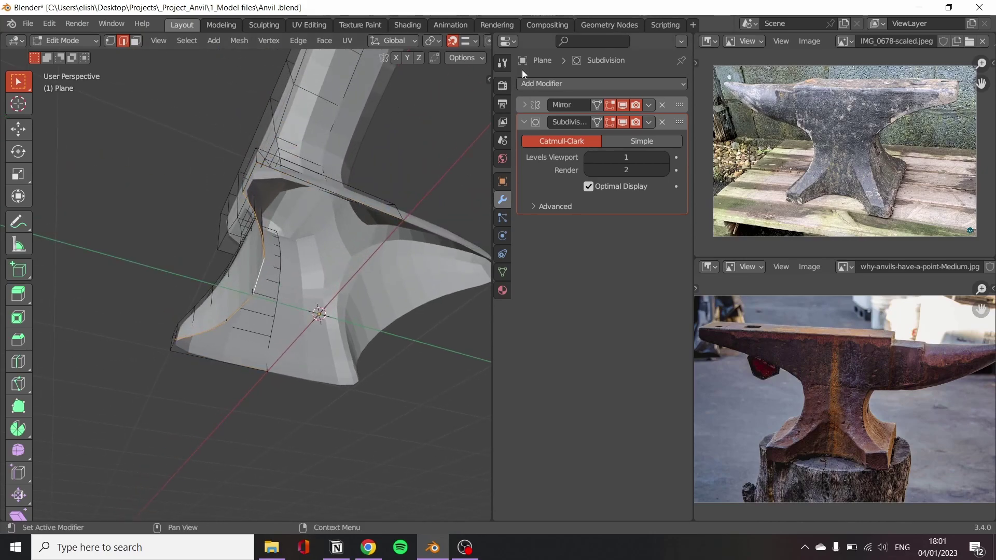
{"action": "left_click", "coordinate": [524, 105]}
{"action": "key", "text": "e"}
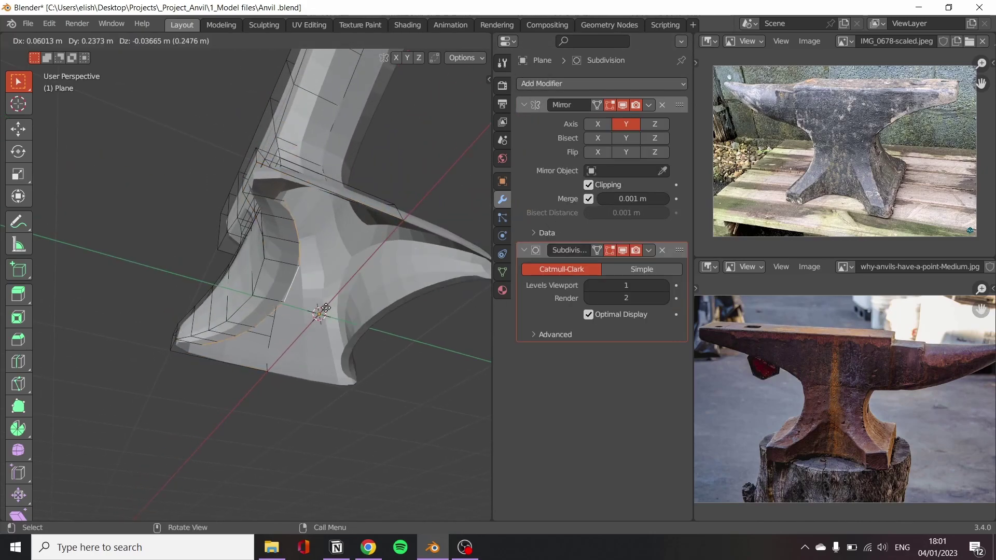
{"action": "key", "text": "y"}
{"action": "left_click", "coordinate": [323, 225]}
Select an edge loop on the base and inspect the top and horn
{"action": "left_click", "coordinate": [239, 172], "text": "alt"}
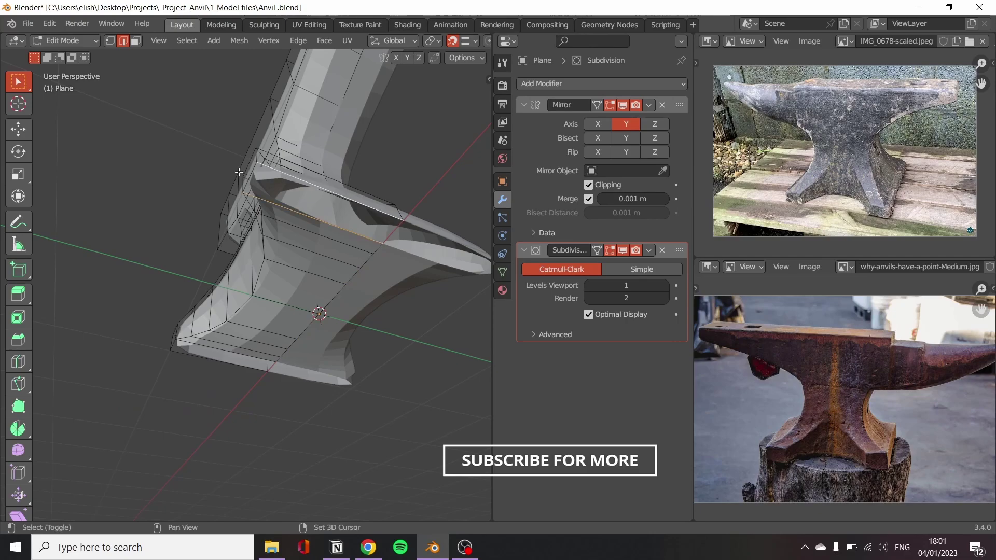
{"action": "left_click", "coordinate": [257, 199], "text": "alt+shift"}
{"action": "middle_click_drag", "start_coordinate": [344, 240], "coordinate": [356, 465]}
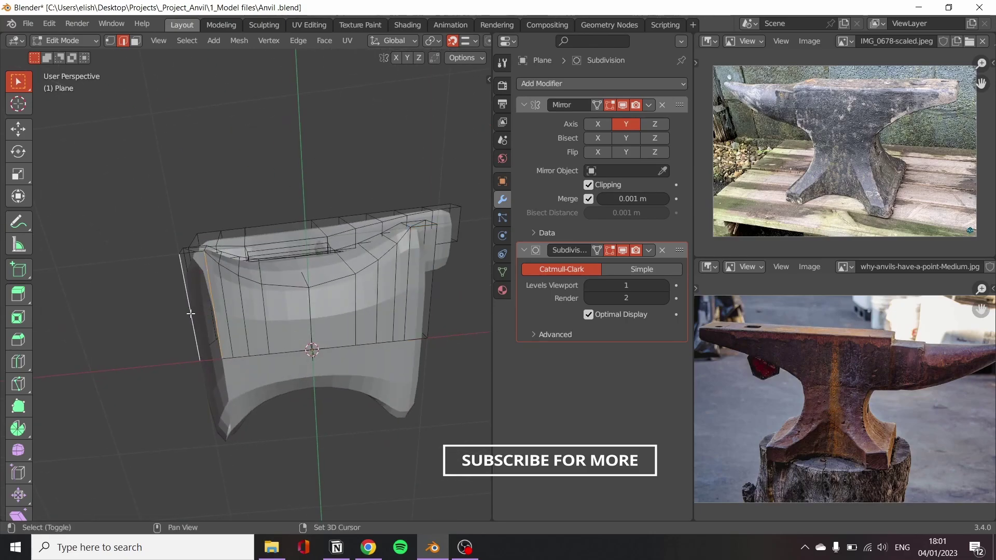
{"action": "scroll", "coordinate": [356, 466], "scroll_direction": "up", "scroll_amount": 4}
{"action": "mouse_move", "coordinate": [270, 405]}
{"action": "middle_mouse_down"}
{"action": "mouse_move", "coordinate": [239, 201]}
{"action": "mouse_move", "coordinate": [563, 116]}
{"action": "middle_mouse_up"}
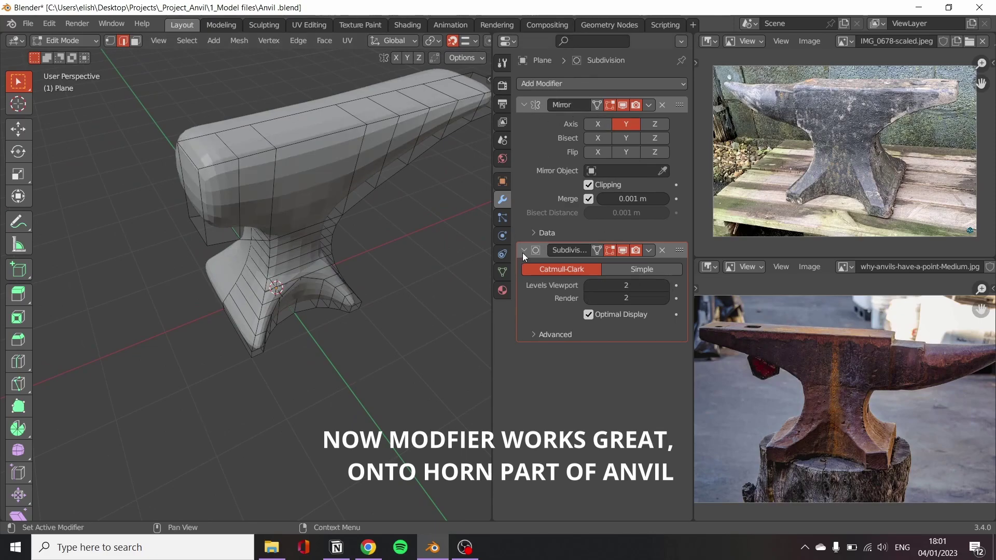
{"action": "left_click_drag", "start_coordinate": [523, 250], "coordinate": [525, 105]}
Select the end face of the anvil top and inset it
{"action": "left_click_drag", "start_coordinate": [493, 150], "coordinate": [638, 149]}
{"action": "scroll", "coordinate": [340, 278], "scroll_direction": "down", "scroll_amount": 3}
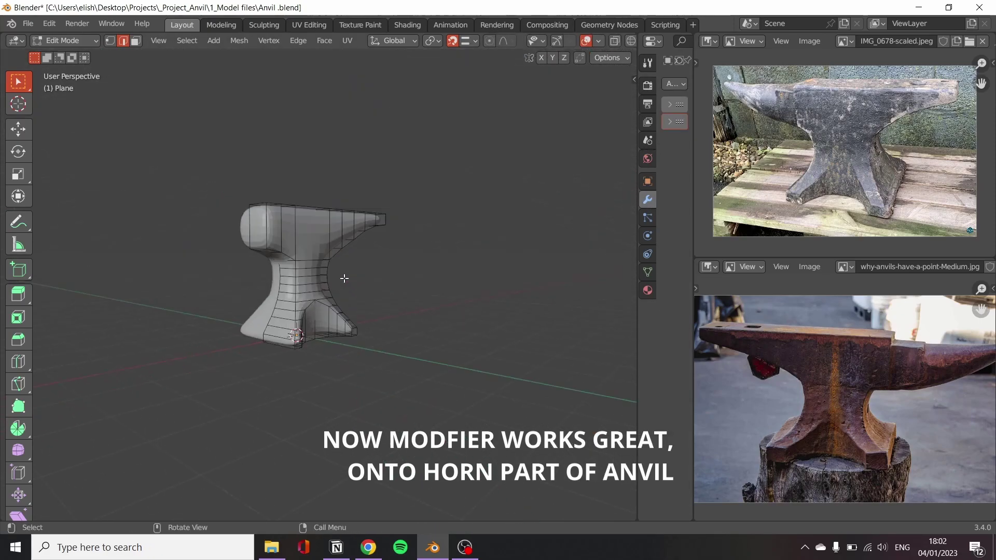
{"action": "scroll", "coordinate": [341, 278], "scroll_direction": "up", "scroll_amount": 2}
{"action": "middle_click_drag", "start_coordinate": [363, 265], "coordinate": [449, 249]}
{"action": "scroll", "coordinate": [392, 253], "scroll_direction": "up", "scroll_amount": 4}
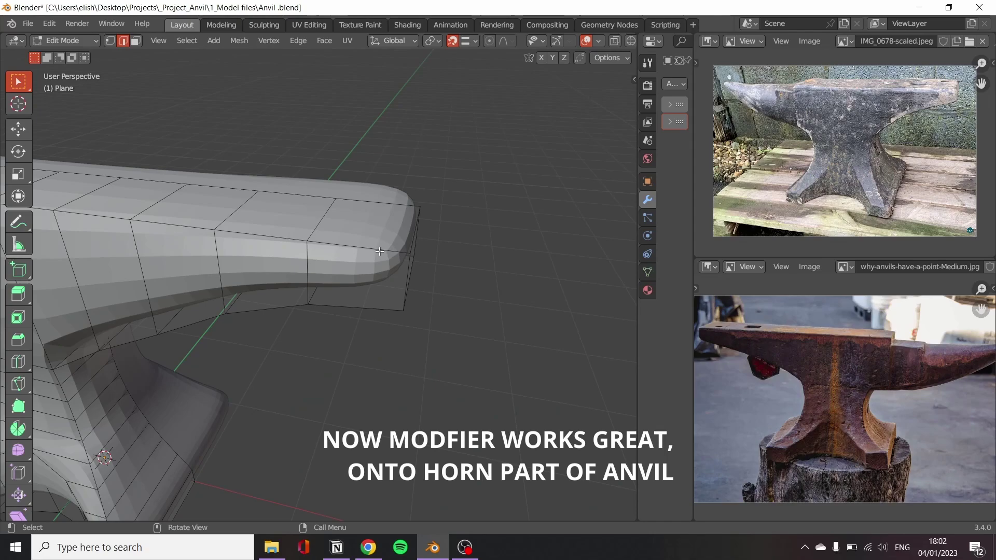
{"action": "scroll", "coordinate": [380, 252], "scroll_direction": "down", "scroll_amount": 3}
{"action": "middle_click_drag", "start_coordinate": [363, 259], "coordinate": [327, 241]}
{"action": "scroll", "coordinate": [324, 237], "scroll_direction": "up", "scroll_amount": 3}
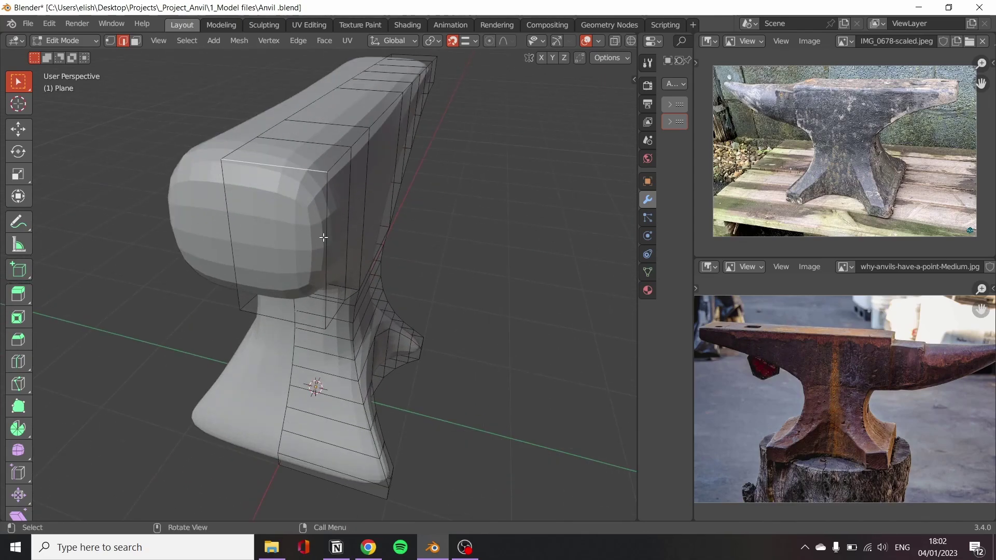
{"action": "key", "text": "3"}
{"action": "left_click", "coordinate": [288, 319]}
{"action": "key", "text": "i"}
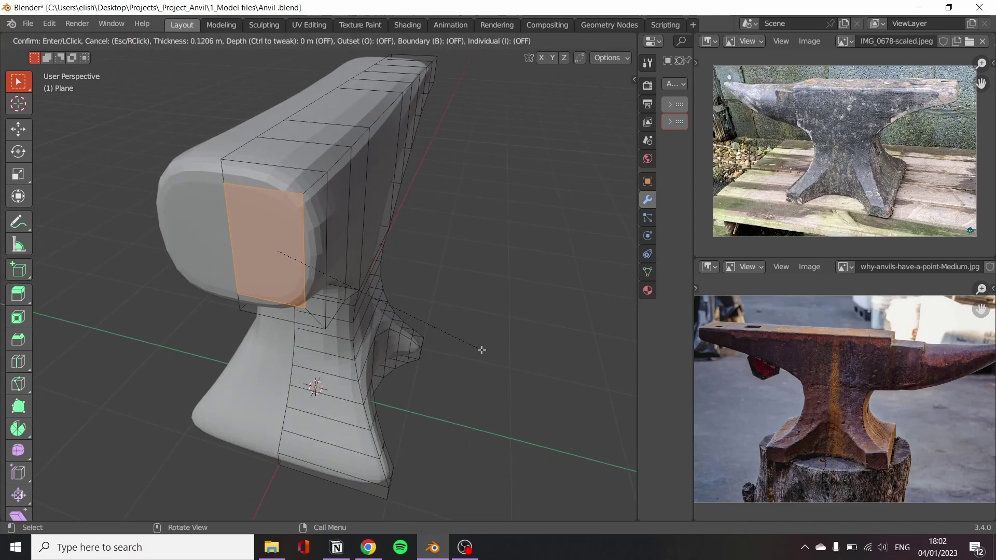
{"action": "left_click", "coordinate": [493, 344]}
Extrude the inset end face outward in front view as the first horn section
{"action": "middle_click_drag", "start_coordinate": [493, 344], "coordinate": [259, 155]}
{"action": "key", "text": "e"}
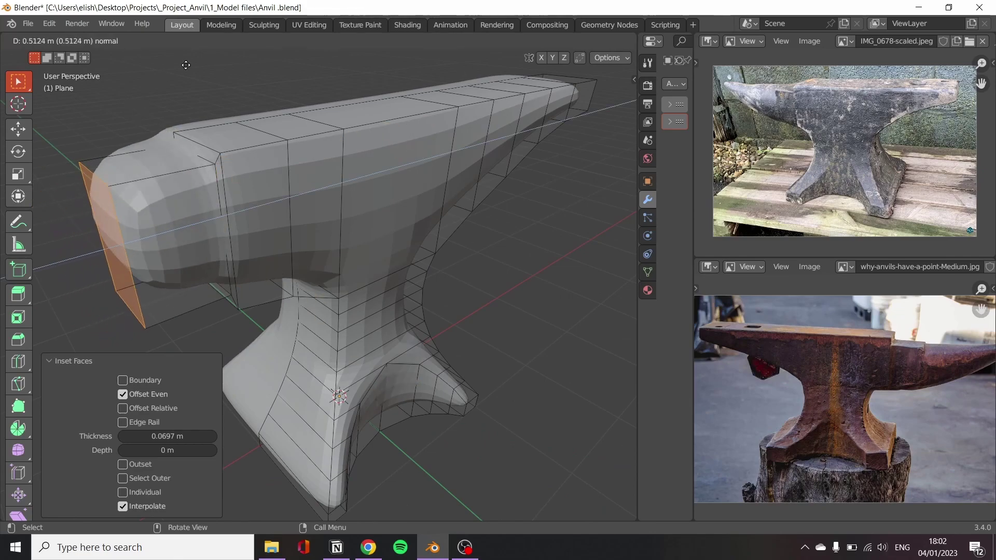
{"action": "key", "text": "Escape"}
{"action": "key", "text": "KP_1"}
{"action": "key", "text": "e"}
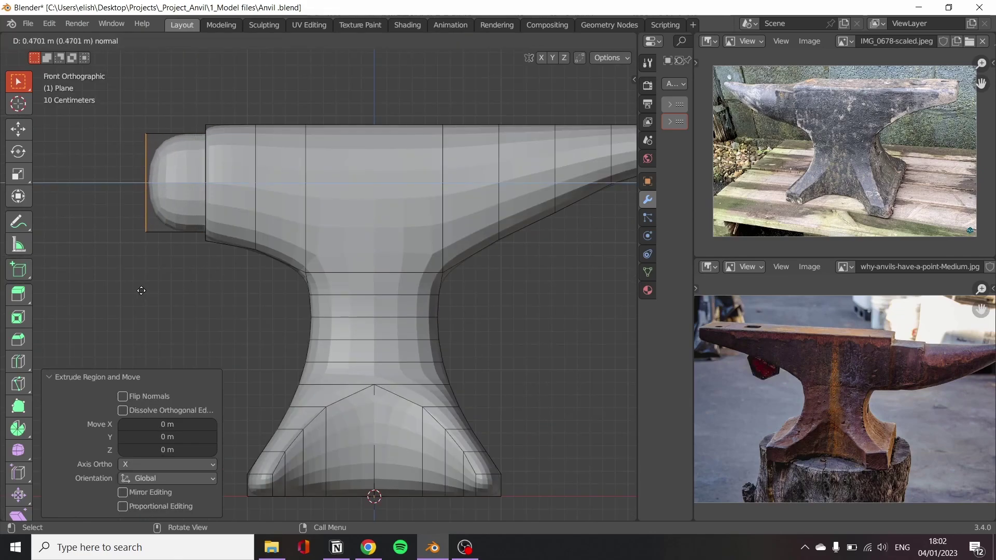
{"action": "left_click", "coordinate": [141, 290]}
{"action": "mouse_move", "coordinate": [173, 300]}
{"action": "middle_mouse_down"}
{"action": "mouse_move", "coordinate": [289, 207]}
{"action": "mouse_move", "coordinate": [296, 284]}
{"action": "mouse_move", "coordinate": [331, 339]}
{"action": "middle_mouse_up"}
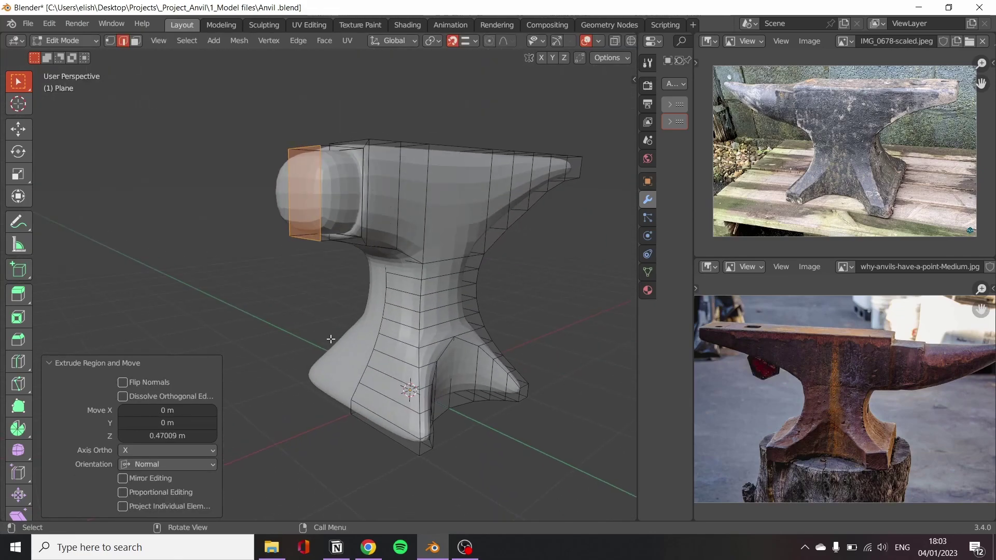
Inset the horn's new end face and extrude it much further out
{"action": "key", "text": "i"}
{"action": "left_click", "coordinate": [316, 331]}
{"action": "key", "text": "KP_1"}
{"action": "key", "text": "e"}
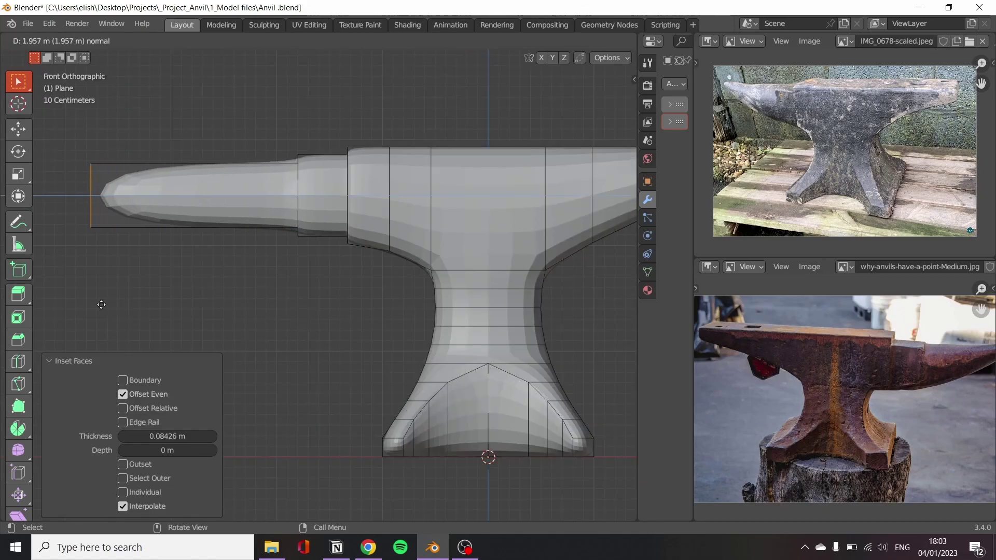
{"action": "left_click", "coordinate": [120, 308]}
{"action": "scroll", "coordinate": [120, 308], "scroll_direction": "down", "scroll_amount": 3}
Pull the horn tip back toward the body along the X axis
{"action": "key", "text": "g"}
{"action": "key", "text": "x"}
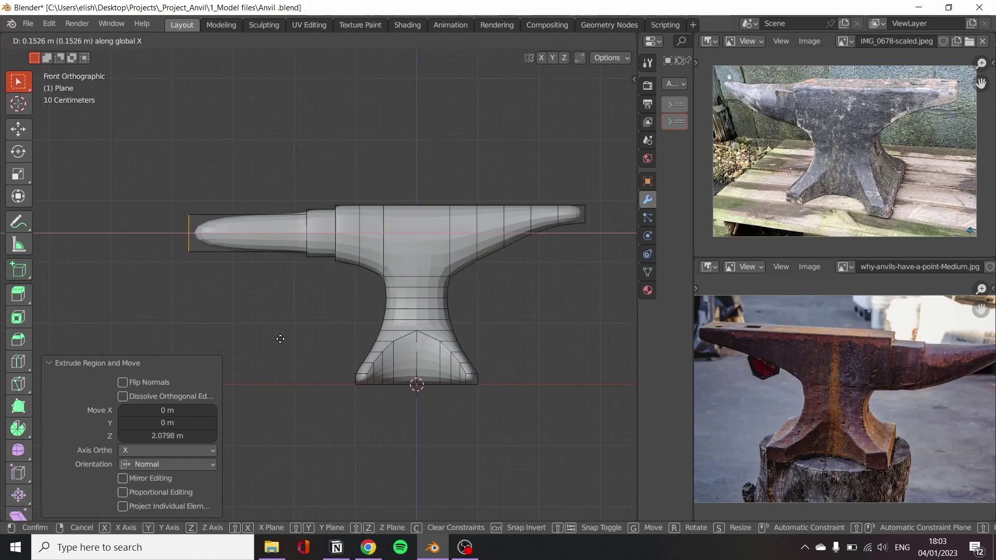
{"action": "left_click", "coordinate": [278, 337]}
{"action": "scroll", "coordinate": [228, 270], "scroll_direction": "up", "scroll_amount": 1}
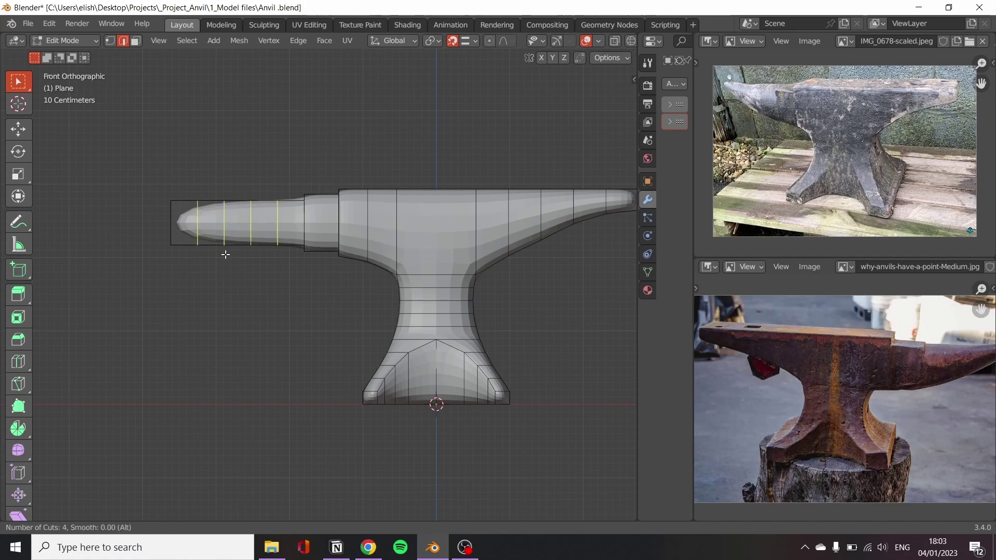
Add four evenly centred loop cuts along the horn
{"action": "left_click", "coordinate": [226, 254]}
{"action": "right_click", "coordinate": [251, 305]}
{"action": "mouse_move", "coordinate": [155, 224]}
{"action": "middle_mouse_down"}
{"action": "mouse_move", "coordinate": [278, 318]}
{"action": "mouse_move", "coordinate": [232, 323]}
{"action": "middle_mouse_up"}
{"action": "left_click", "coordinate": [231, 322]}
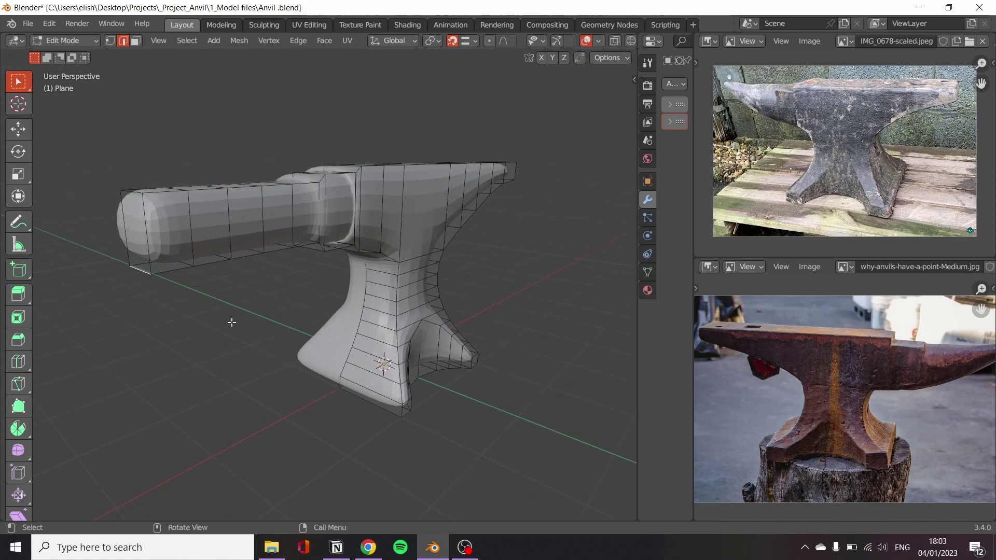
{"action": "key", "text": "KP_1"}
With X-ray on and the upper horn hidden, raise the tip vertex along Z using Sharp proportional editing
{"action": "key", "text": "alt+z"}
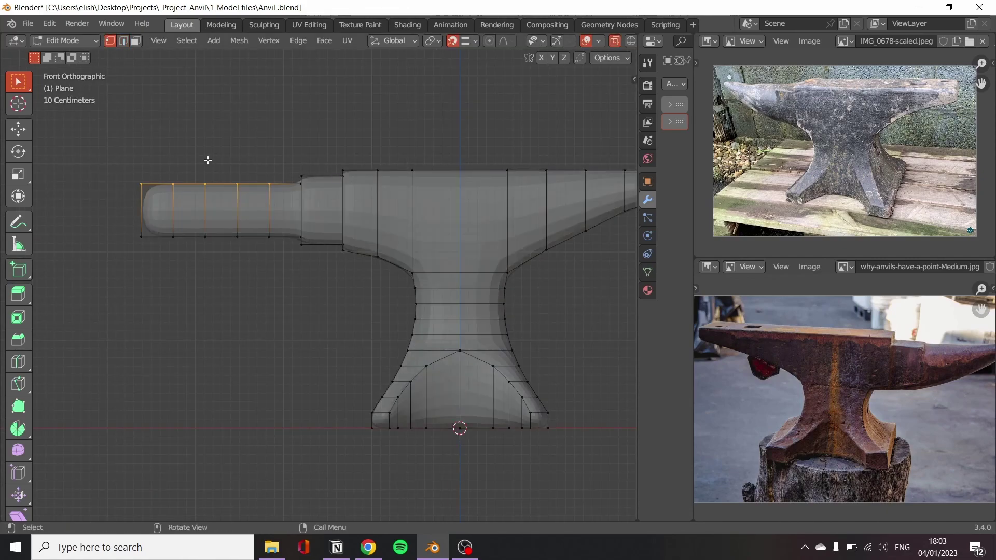
{"action": "key", "text": "h"}
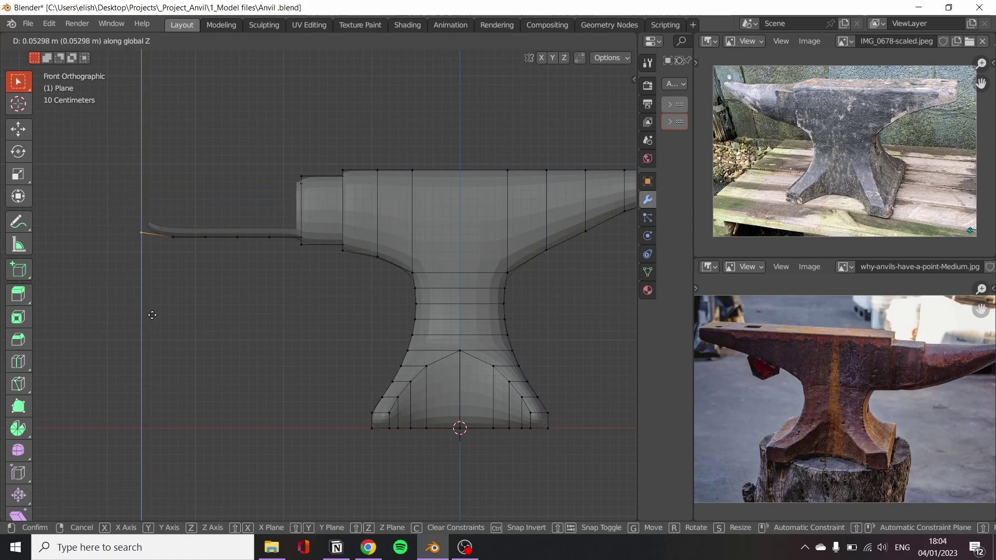
{"action": "left_click", "coordinate": [143, 237]}
{"action": "left_click", "coordinate": [489, 41]}
{"action": "left_click", "coordinate": [508, 43]}
{"action": "key", "text": "g"}
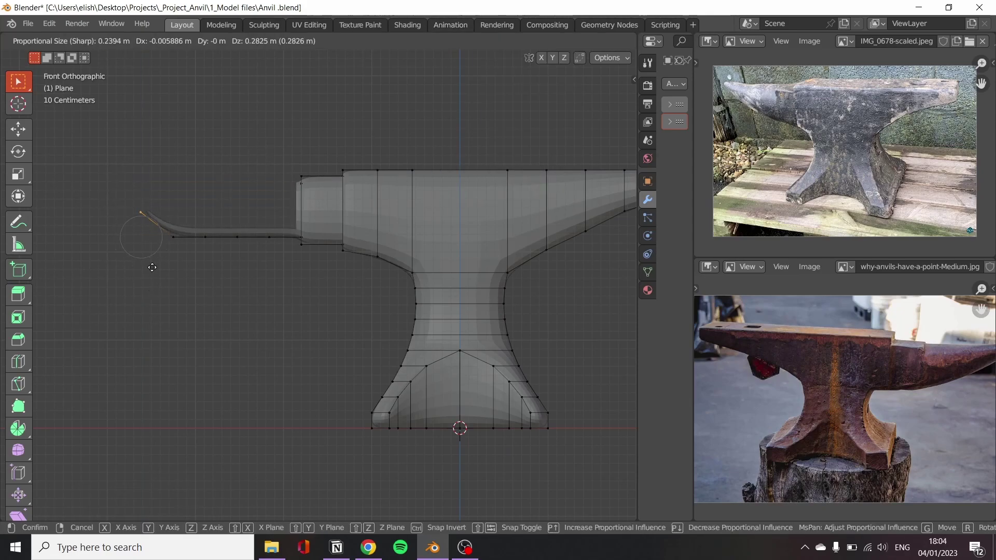
{"action": "key", "text": "z"}
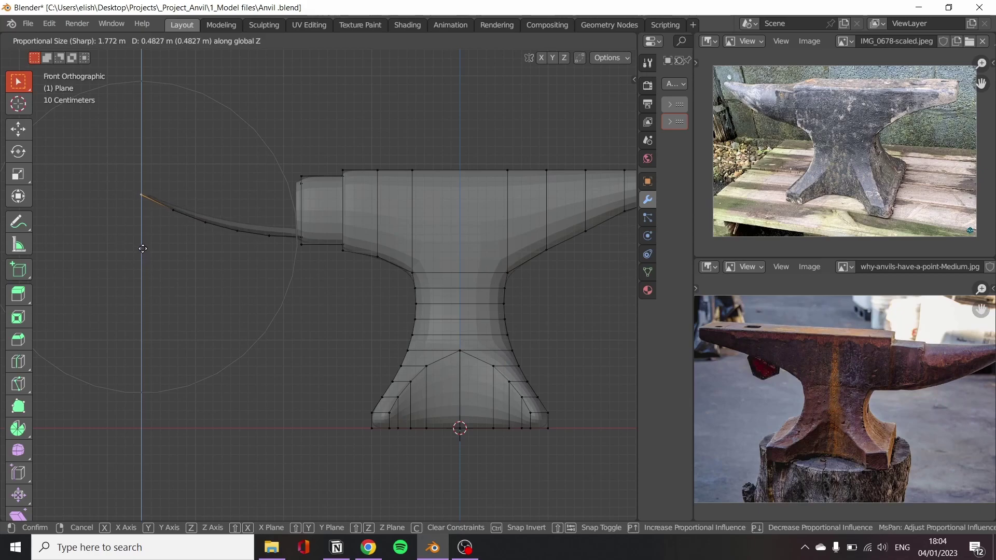
{"action": "left_click", "coordinate": [142, 251]}
Unhide the horn geometry and shift the tip along the Y axis
{"action": "key", "text": "alt+h"}
{"action": "mouse_move", "coordinate": [251, 316]}
{"action": "middle_mouse_down"}
{"action": "mouse_move", "coordinate": [296, 437]}
{"action": "mouse_move", "coordinate": [367, 423]}
{"action": "middle_mouse_up"}
{"action": "key", "text": "g"}
{"action": "key", "text": "y"}
{"action": "left_click", "coordinate": [268, 422]}
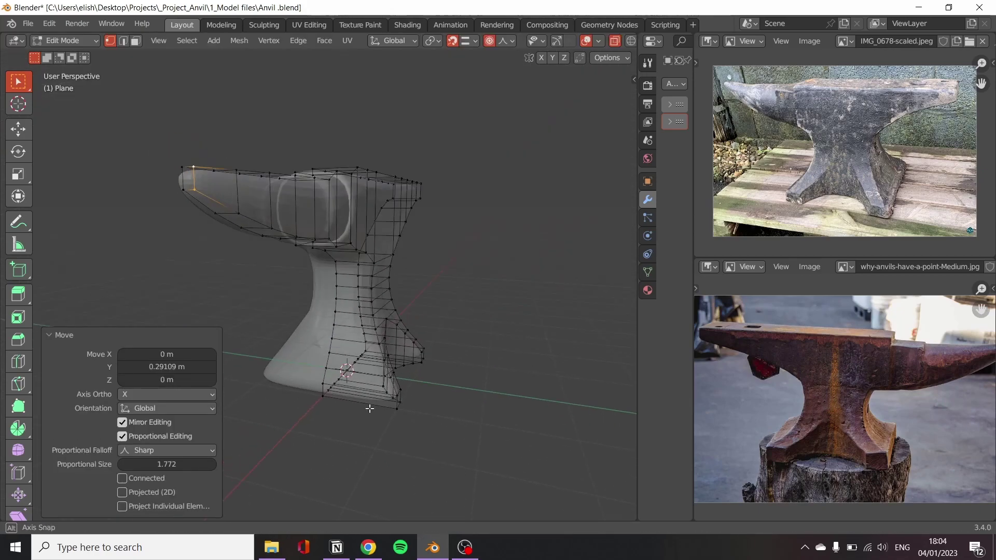
Select the horn tip, try moving and scaling it, then undo the change
{"action": "left_click", "coordinate": [183, 195]}
{"action": "key", "text": "g"}
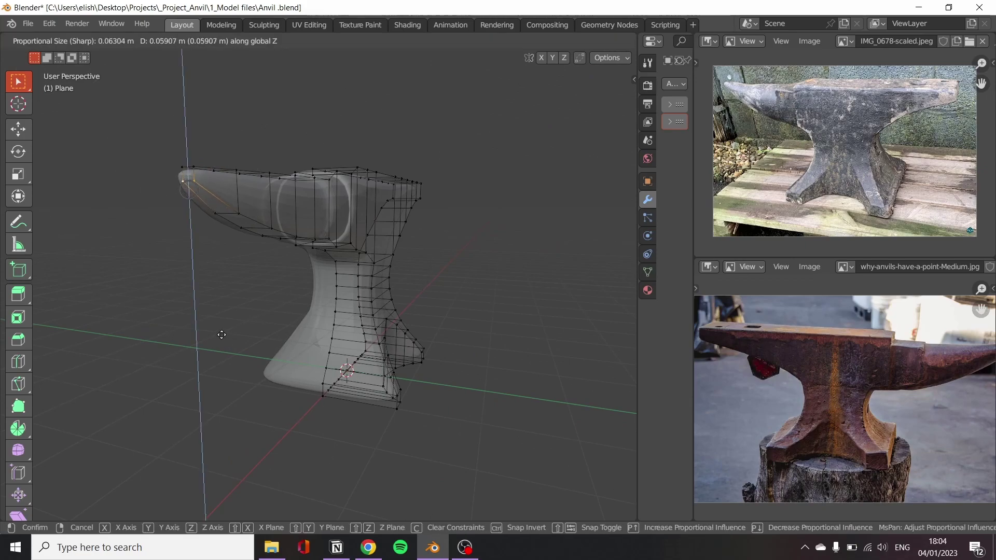
{"action": "key", "text": "s"}
{"action": "scroll", "coordinate": [441, 337], "scroll_direction": "up", "scroll_amount": 3}
{"action": "key", "text": "Escape"}
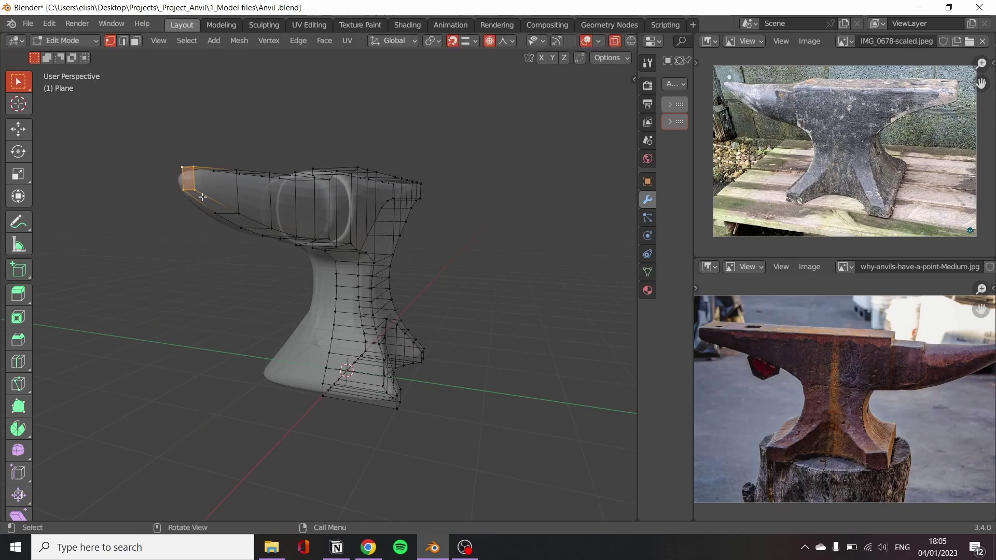
{"action": "key", "text": "ctrl+z"}
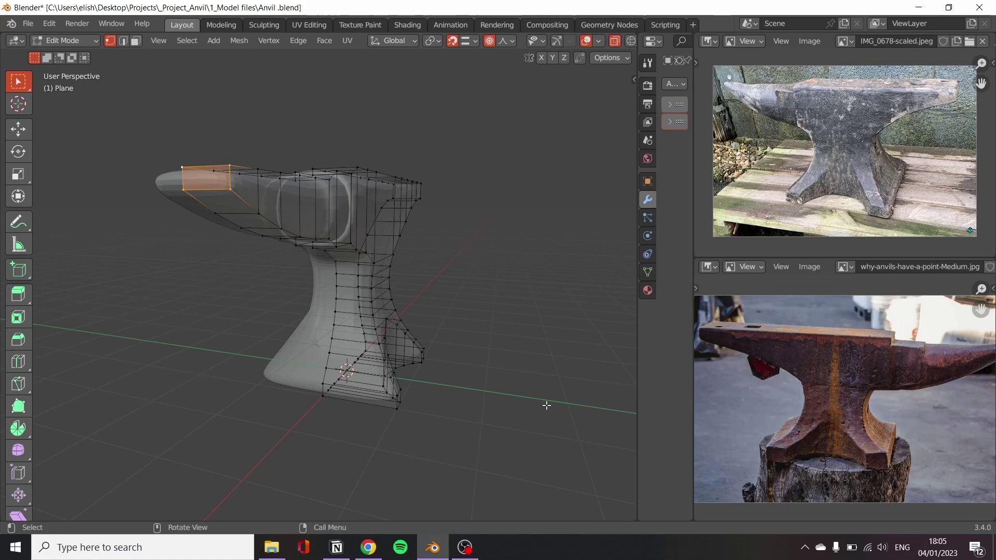
Shrink the horn's end face sideways with S Shift+Z, keeping its height
{"action": "key", "text": "s"}
{"action": "key", "text": "shift+z"}
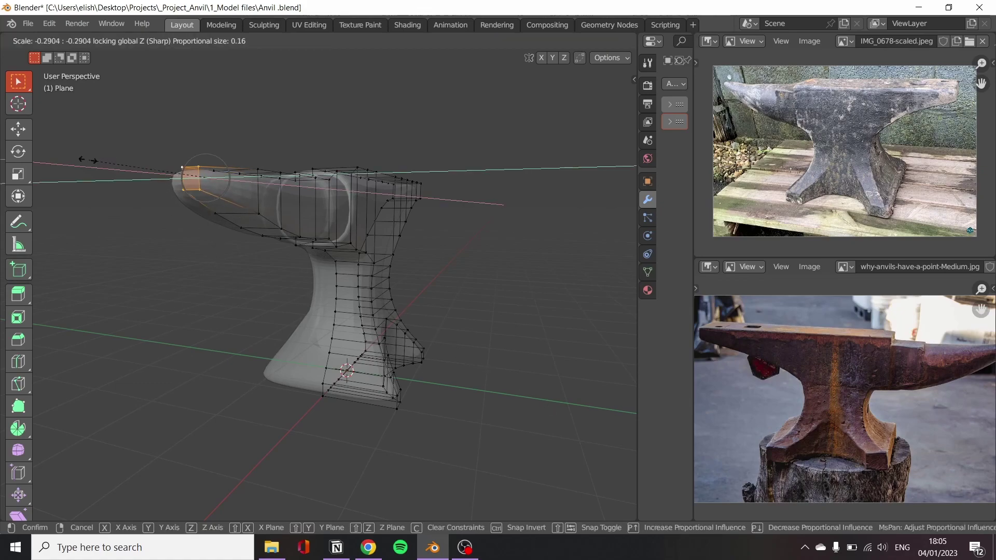
{"action": "left_click", "coordinate": [57, 167]}
{"action": "key", "text": "s"}
{"action": "key", "text": "Escape"}
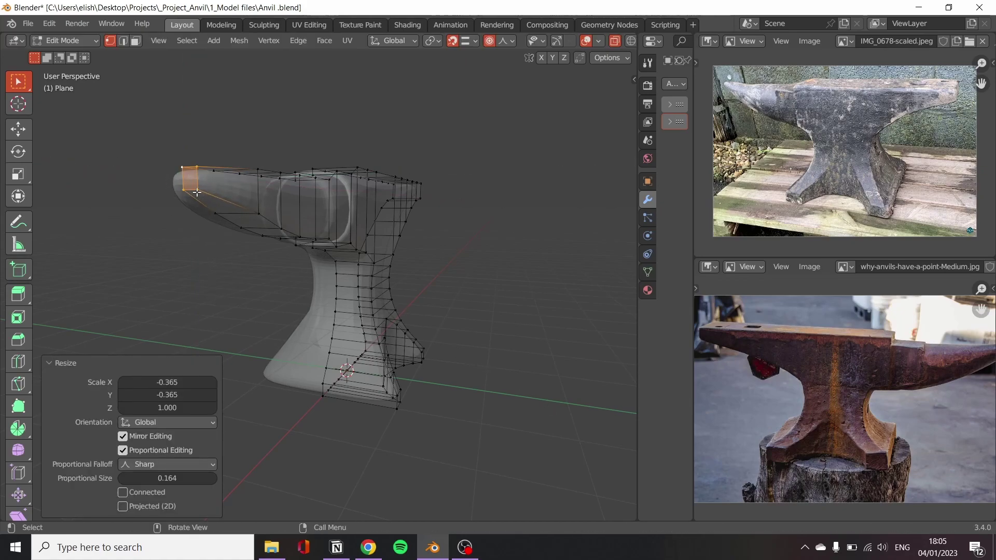
{"action": "mouse_move", "coordinate": [216, 296]}
{"action": "middle_mouse_down"}
{"action": "mouse_move", "coordinate": [243, 368]}
{"action": "mouse_move", "coordinate": [207, 407]}
{"action": "mouse_move", "coordinate": [220, 336]}
{"action": "mouse_move", "coordinate": [215, 238]}
{"action": "middle_mouse_up"}
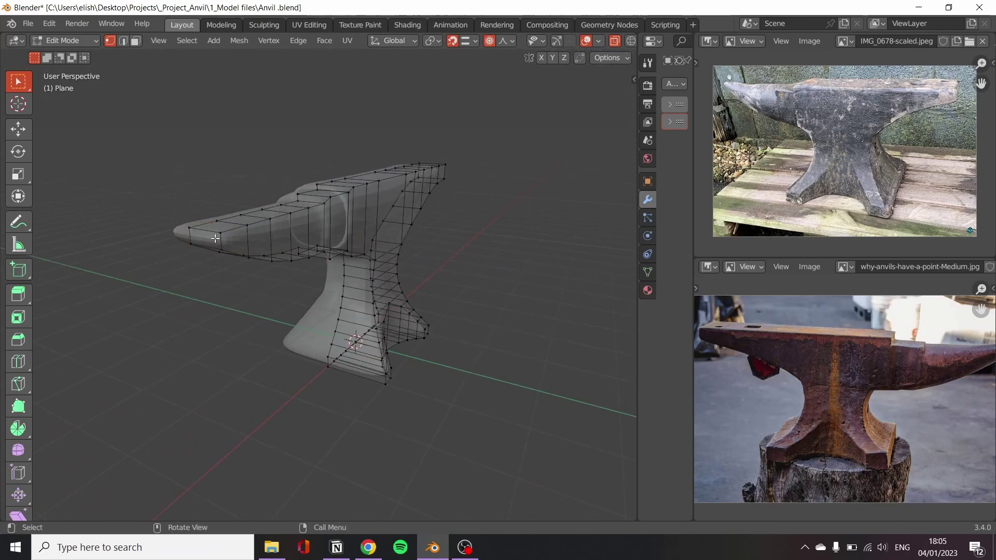
{"action": "key", "text": "s"}
{"action": "key", "text": "Escape"}
In top view, move the tip along X and Y to narrow the horn point
{"action": "key", "text": "KP_7"}
{"action": "key", "text": "g"}
{"action": "key", "text": "x"}
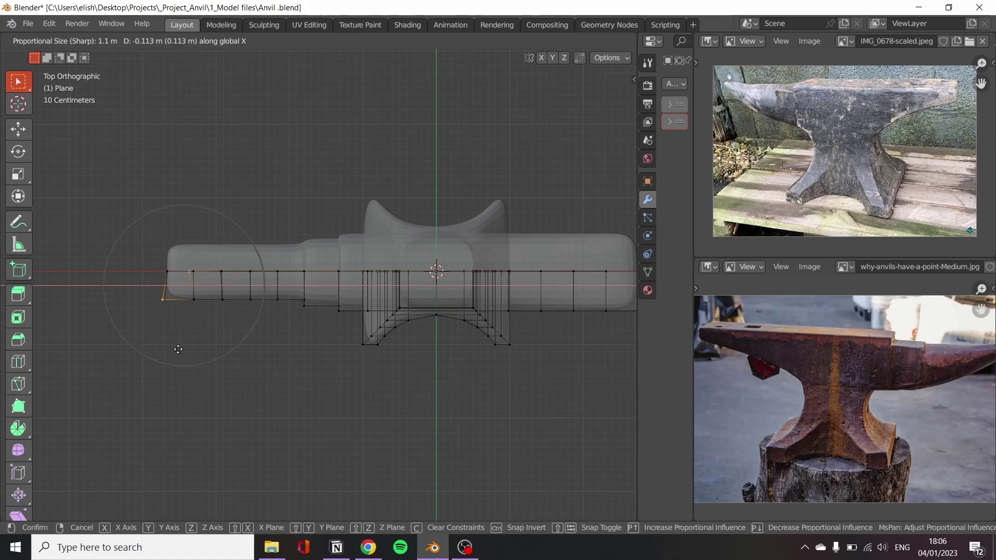
{"action": "left_click", "coordinate": [189, 352]}
{"action": "key", "text": "g"}
{"action": "key", "text": "y"}
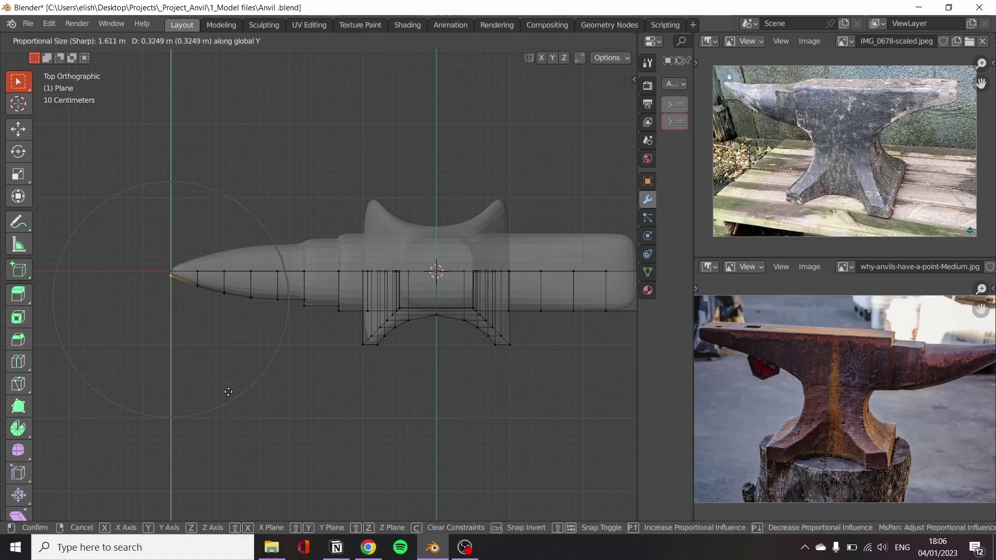
{"action": "left_click", "coordinate": [228, 392]}
{"action": "middle_click_drag", "start_coordinate": [228, 392], "coordinate": [459, 407]}
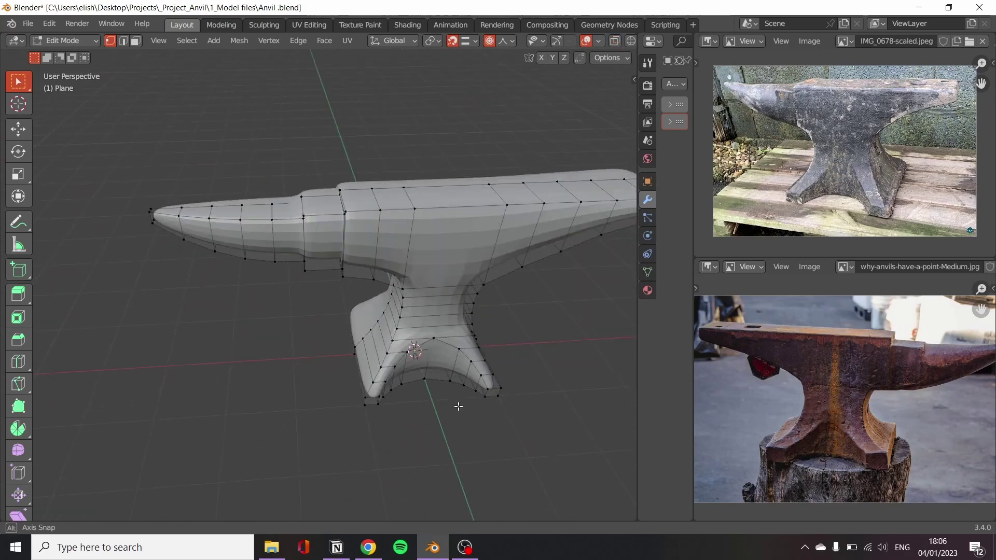
Zoom in on the waist, select its face band and start a knife cut in front view
{"action": "middle_click_drag", "start_coordinate": [458, 407], "coordinate": [357, 318]}
{"action": "scroll", "coordinate": [357, 318], "scroll_direction": "up", "scroll_amount": 4}
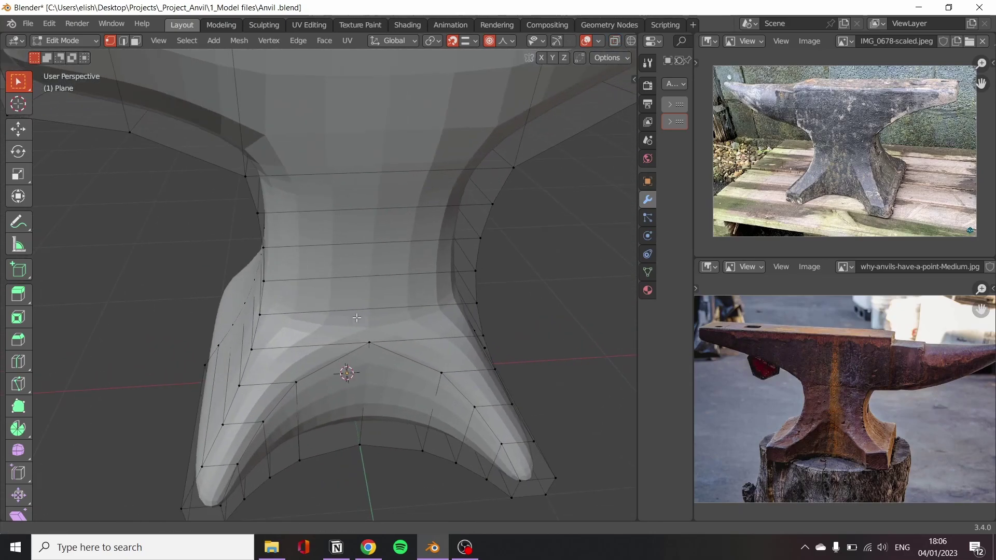
{"action": "scroll", "coordinate": [357, 318], "scroll_direction": "up", "scroll_amount": 3}
{"action": "key", "text": "3"}
{"action": "left_click", "coordinate": [336, 317], "text": "alt"}
{"action": "key", "text": "s"}
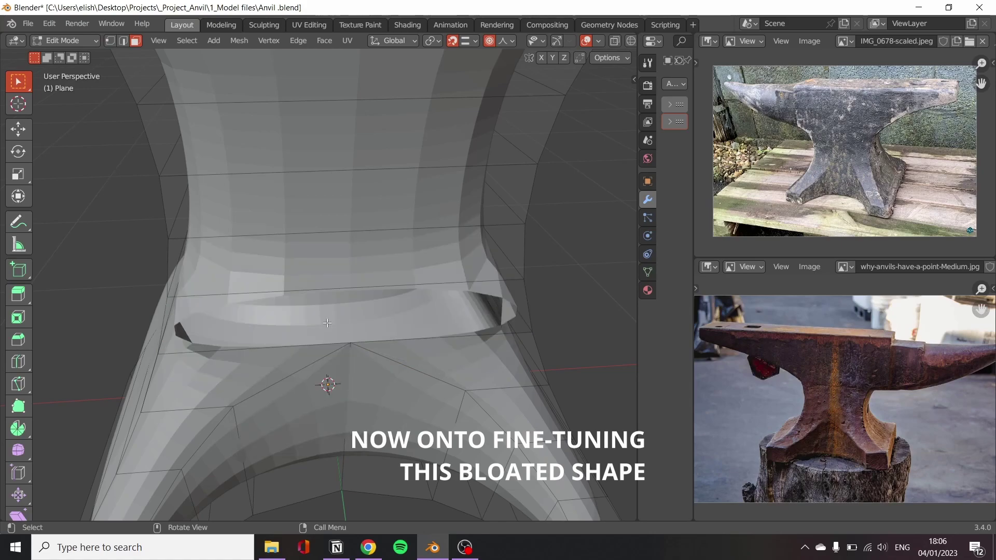
{"action": "key", "text": "k"}
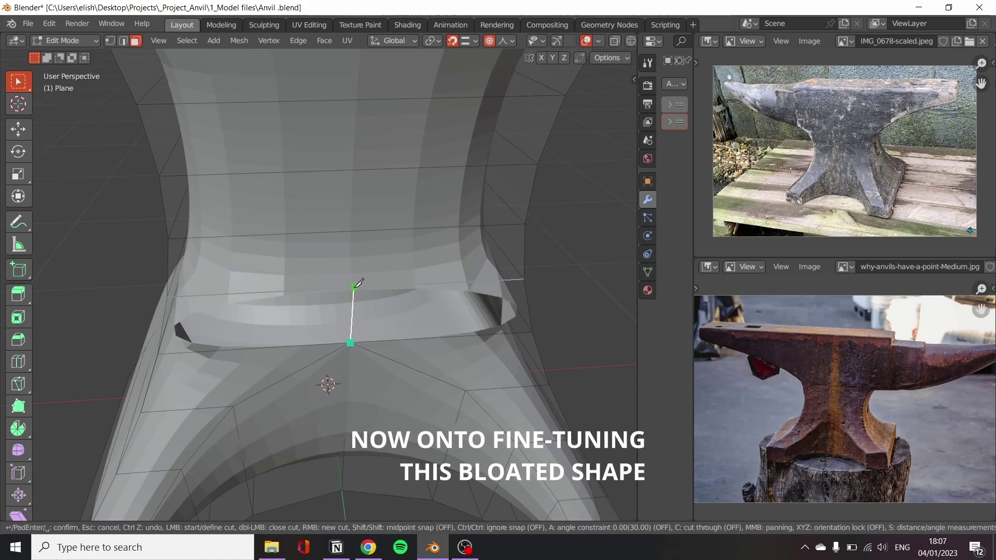
{"action": "key", "text": "KP_1"}
{"action": "key", "text": "Escape"}
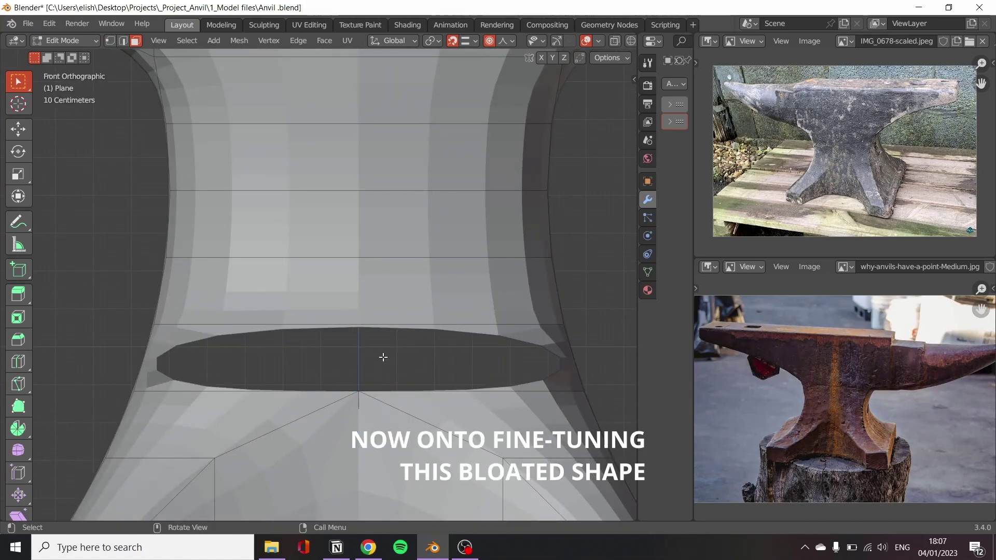
Delete and restore a waist face, then knife-cut across the waist and confirm with Enter
{"action": "left_click", "coordinate": [387, 352]}
{"action": "key", "text": "x"}
{"action": "left_click", "coordinate": [383, 358]}
{"action": "key", "text": "1"}
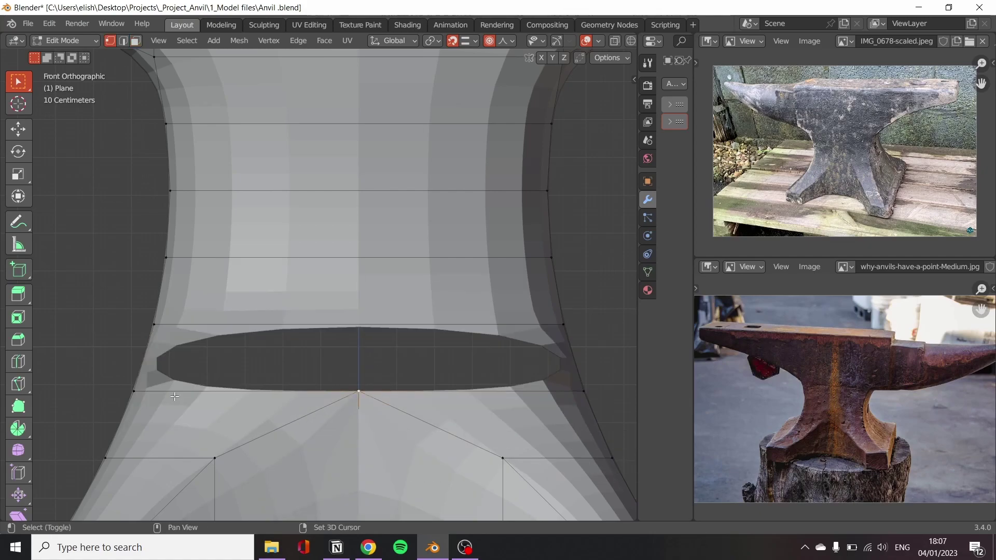
{"action": "key", "text": "ctrl+z"}
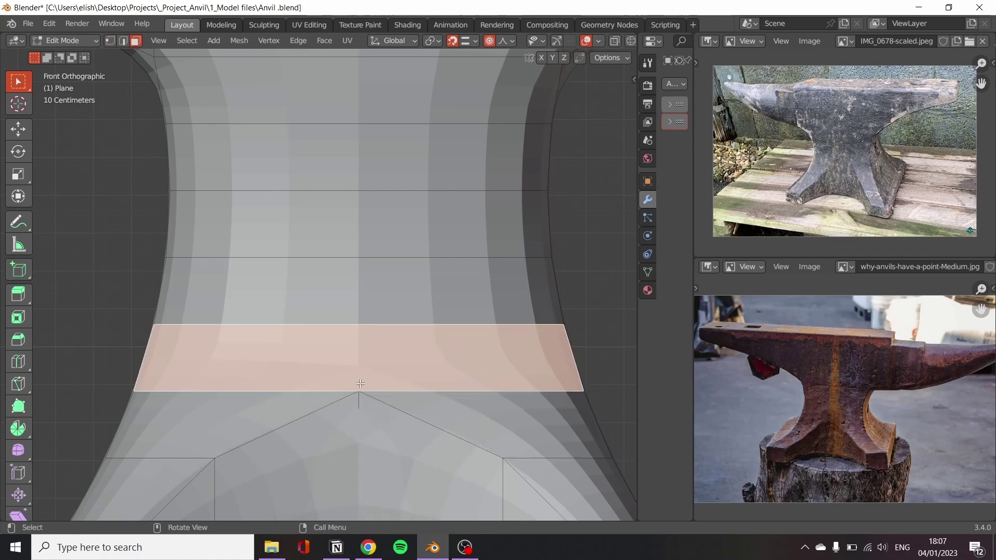
{"action": "key", "text": "ctrl+l"}
{"action": "key", "text": "k"}
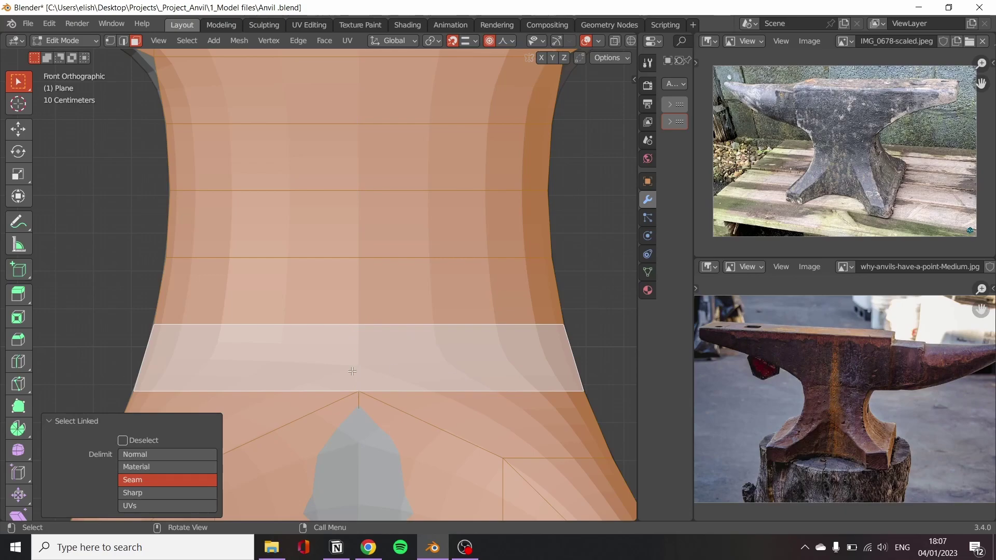
{"action": "key", "text": "Return"}
{"action": "mouse_move", "coordinate": [567, 356]}
{"action": "middle_mouse_down"}
{"action": "mouse_move", "coordinate": [267, 400]}
{"action": "mouse_move", "coordinate": [342, 297]}
{"action": "mouse_move", "coordinate": [268, 233]}
{"action": "middle_mouse_up"}
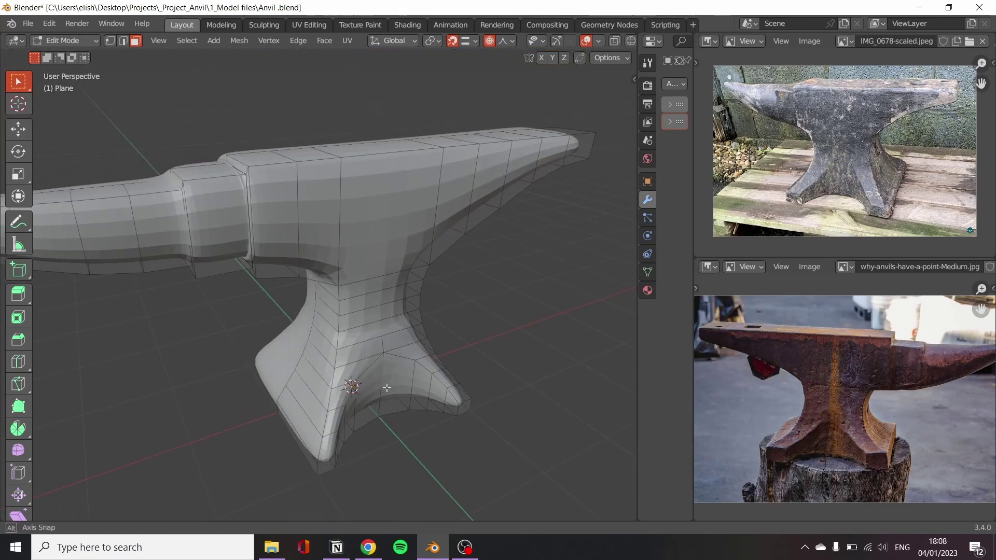
Place a new edge loop and slide it toward the horn, checking in front view
{"action": "left_click", "coordinate": [244, 134]}
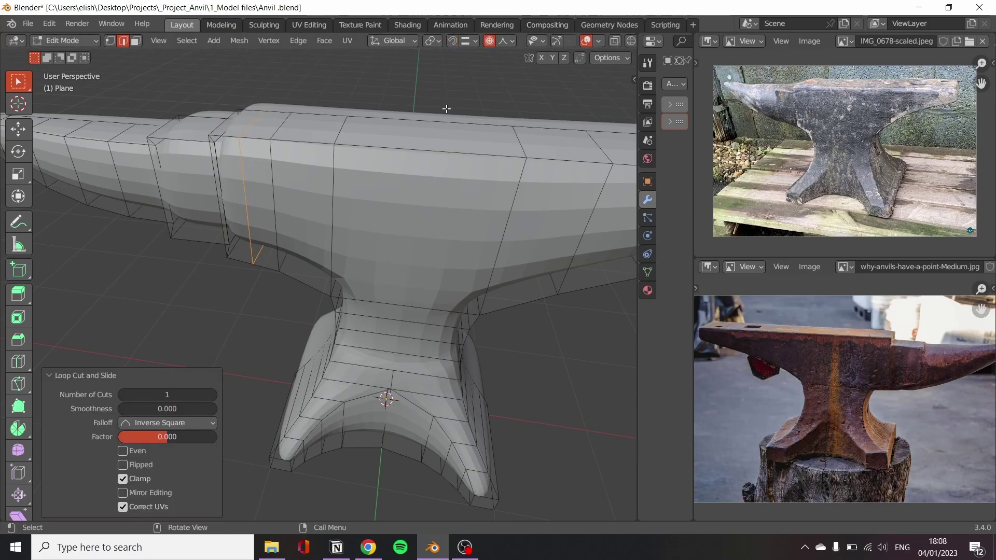
{"action": "key", "text": "KP_1"}
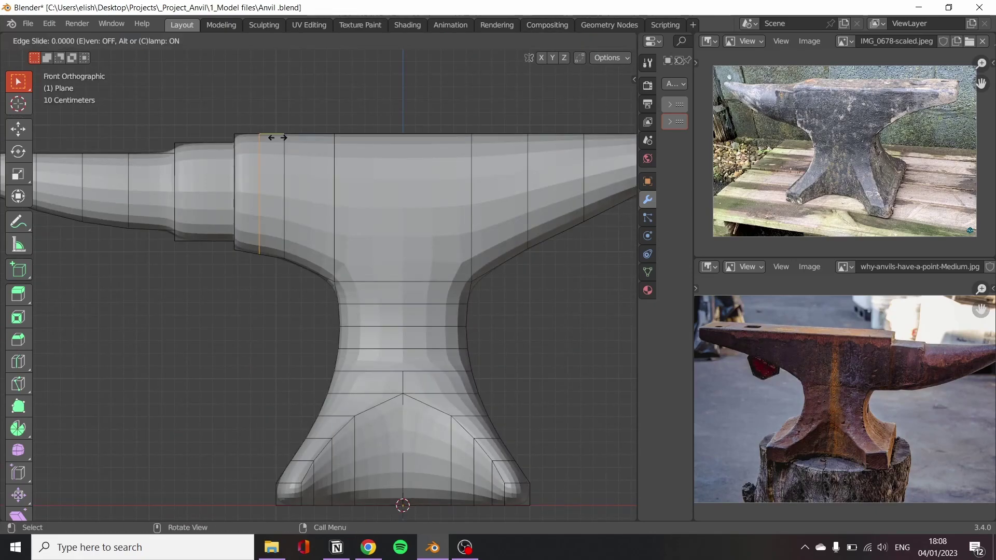
{"action": "left_click", "coordinate": [261, 99]}
{"action": "middle_click_drag", "start_coordinate": [261, 99], "coordinate": [191, 159]}
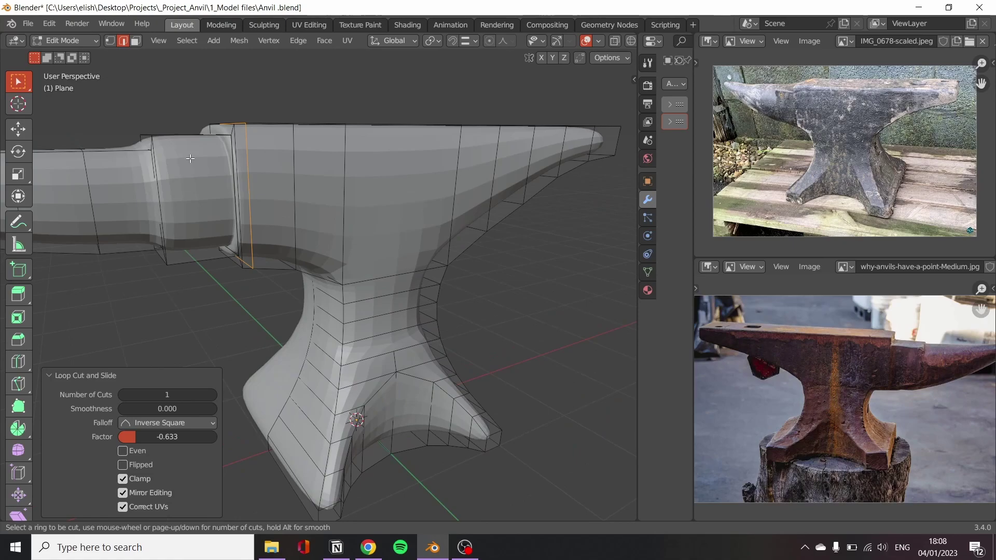
{"action": "left_click", "coordinate": [217, 205]}
{"action": "middle_click_drag", "start_coordinate": [217, 205], "coordinate": [303, 151]}
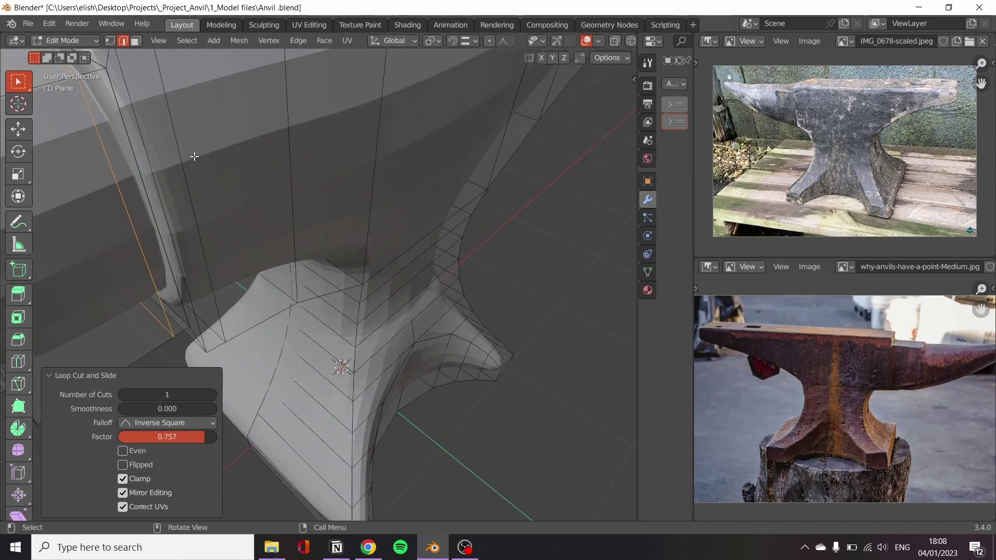
Add another edge loop on the body and slide it into place from the front view
{"action": "left_click", "coordinate": [303, 151]}
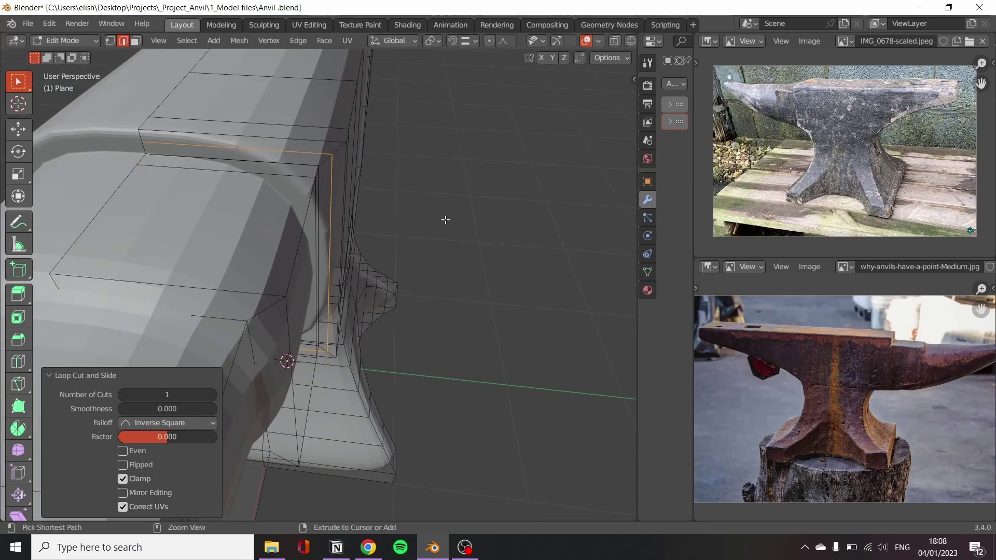
{"action": "middle_click_drag", "start_coordinate": [445, 220], "coordinate": [272, 197], "text": "ctrl"}
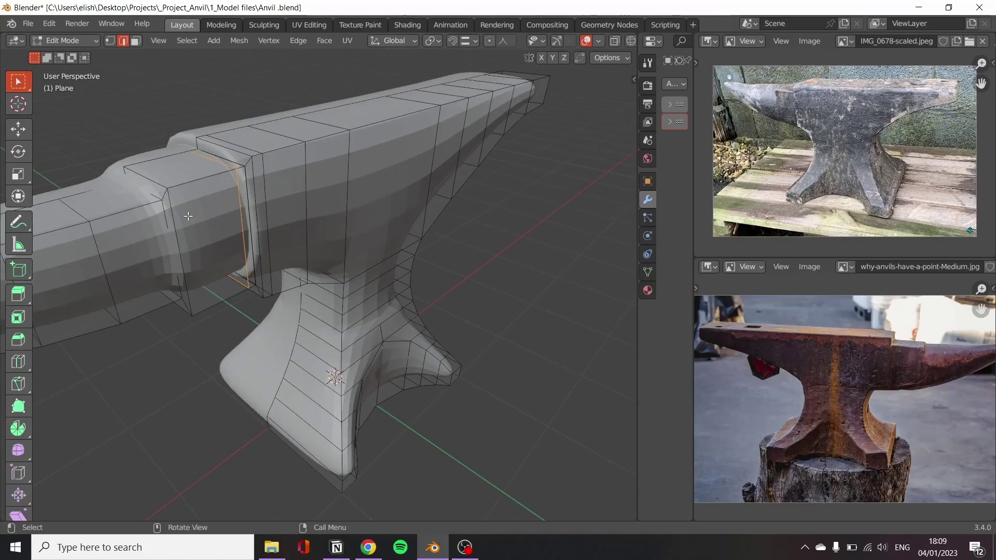
{"action": "key", "text": "KP_1"}
{"action": "left_click", "coordinate": [178, 106]}
{"action": "scroll", "coordinate": [591, 212], "scroll_direction": "down", "scroll_amount": 1}
{"action": "scroll", "coordinate": [592, 212], "scroll_direction": "down", "scroll_amount": 4, "text": "ctrl"}
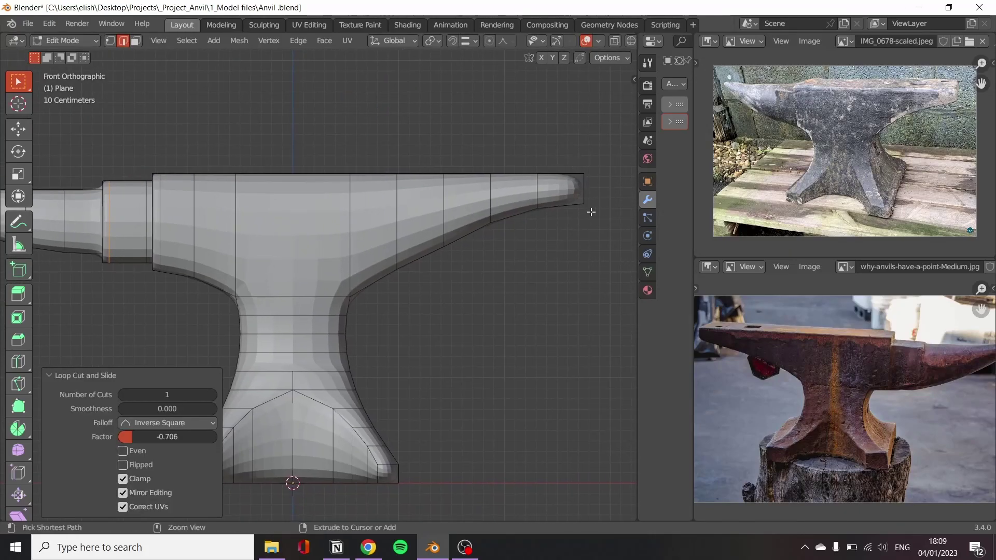
{"action": "mouse_move", "coordinate": [581, 248]}
{"action": "middle_mouse_down"}
{"action": "mouse_move", "coordinate": [456, 318]}
{"action": "mouse_move", "coordinate": [406, 305]}
{"action": "mouse_move", "coordinate": [269, 232]}
{"action": "mouse_move", "coordinate": [327, 272]}
{"action": "middle_mouse_up"}
{"action": "key", "text": "Escape"}
{"action": "key", "text": "3"}
{"action": "key", "text": "KP_1"}
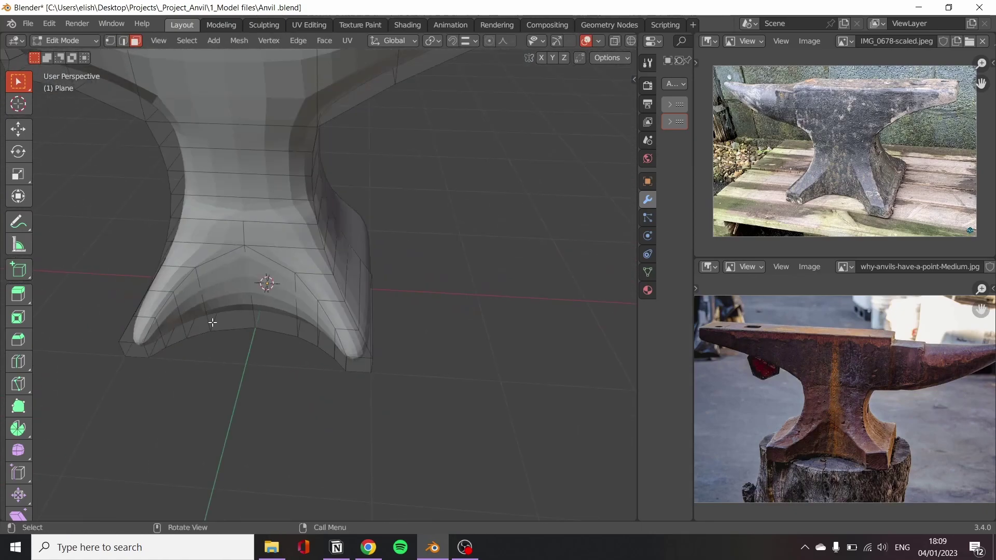
Add a loop cut across the foot arch, flipped and slid near the foot's lower edge
{"action": "scroll", "coordinate": [377, 405], "scroll_direction": "up", "scroll_amount": 4}
{"action": "key", "text": "ctrl+r"}
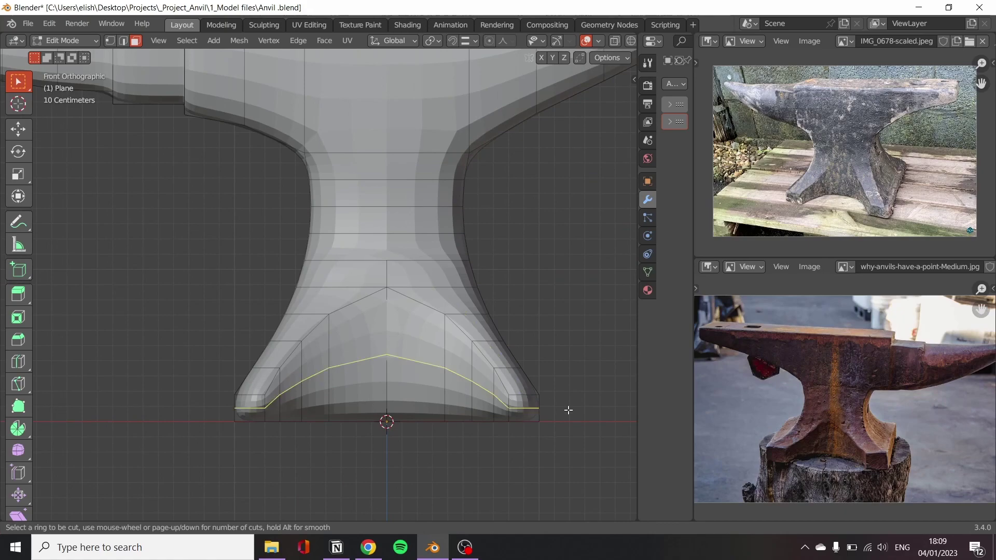
{"action": "left_click", "coordinate": [457, 403]}
{"action": "key", "text": "f"}
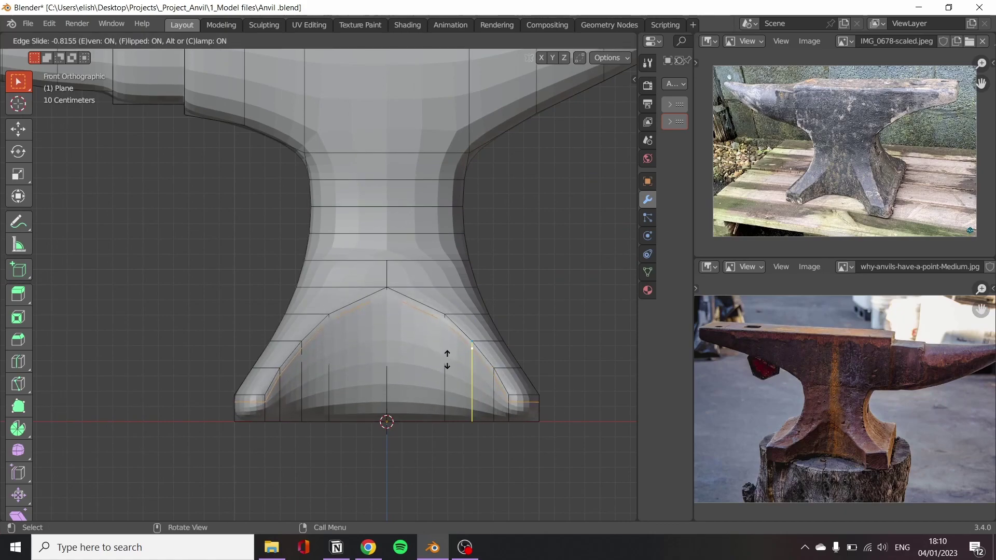
{"action": "left_click", "coordinate": [448, 360]}
{"action": "key", "text": "g"}
{"action": "key", "text": "g"}
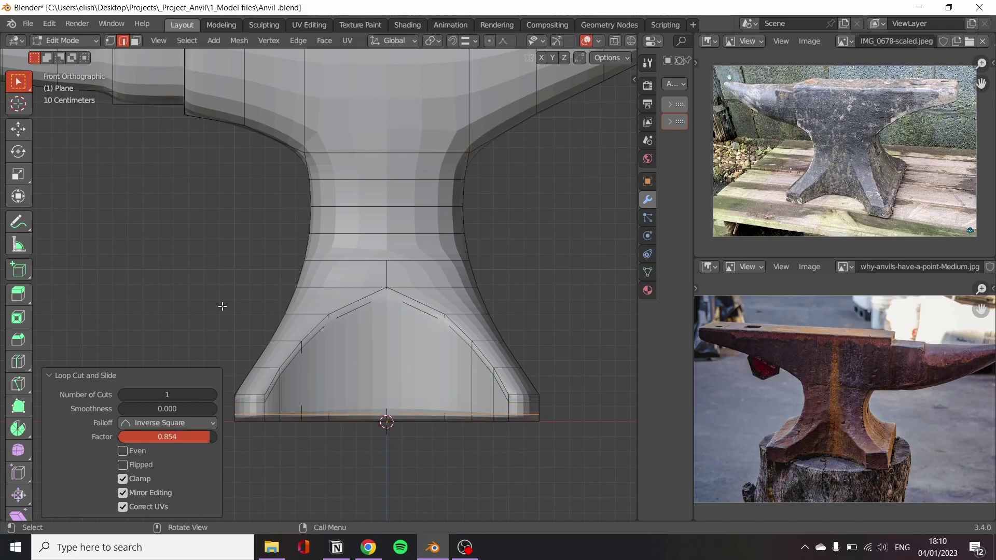
{"action": "scroll", "coordinate": [222, 306], "scroll_direction": "down", "scroll_amount": 5}
{"action": "key", "text": "Tab"}
Add a second vertical loop across the foot, left centred without sliding
{"action": "middle_click_drag", "start_coordinate": [438, 436], "coordinate": [305, 429]}
{"action": "scroll", "coordinate": [304, 429], "scroll_direction": "up", "scroll_amount": 5}
{"action": "key", "text": "Tab"}
{"action": "middle_click_drag", "start_coordinate": [363, 273], "coordinate": [457, 245]}
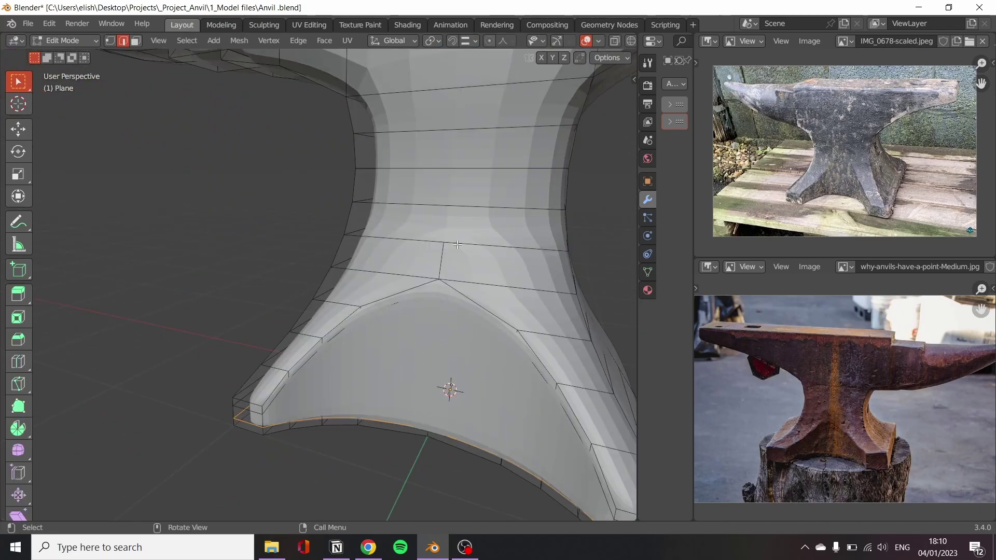
{"action": "scroll", "coordinate": [457, 245], "scroll_direction": "down", "scroll_amount": 3}
{"action": "middle_click_drag", "start_coordinate": [364, 234], "coordinate": [326, 221]}
{"action": "key", "text": "ctrl+r"}
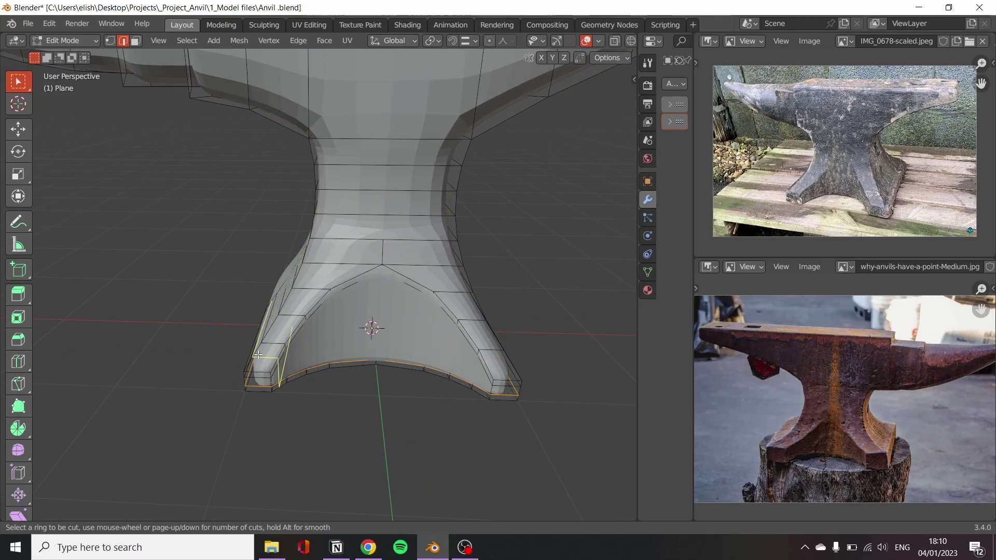
{"action": "scroll", "coordinate": [257, 355], "scroll_direction": "down", "scroll_amount": 4}
{"action": "middle_click_drag", "start_coordinate": [311, 156], "coordinate": [297, 165]}
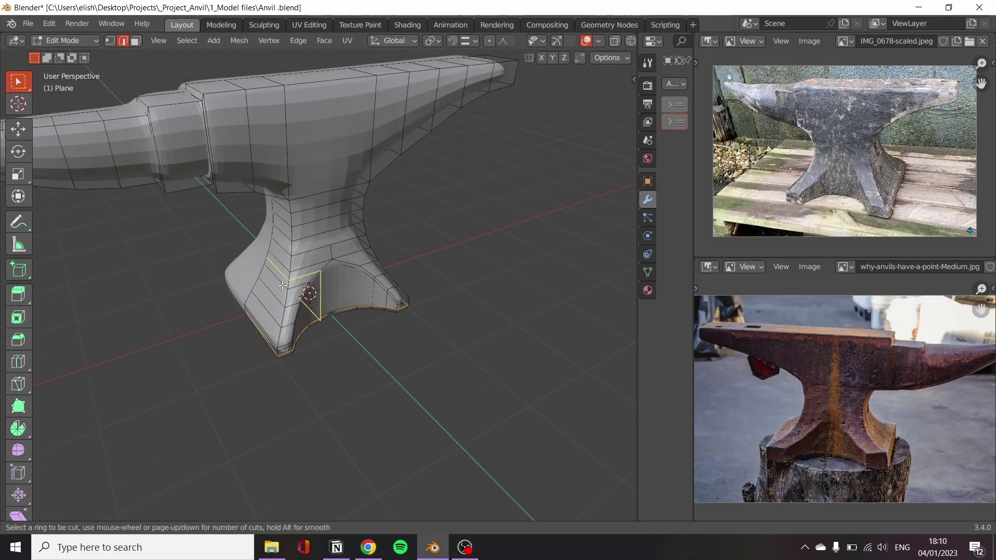
{"action": "left_click", "coordinate": [315, 201]}
{"action": "right_click", "coordinate": [315, 201]}
Place a new vertical loop on the anvil body and slide it into position
{"action": "scroll", "coordinate": [362, 183], "scroll_direction": "up", "scroll_amount": 3}
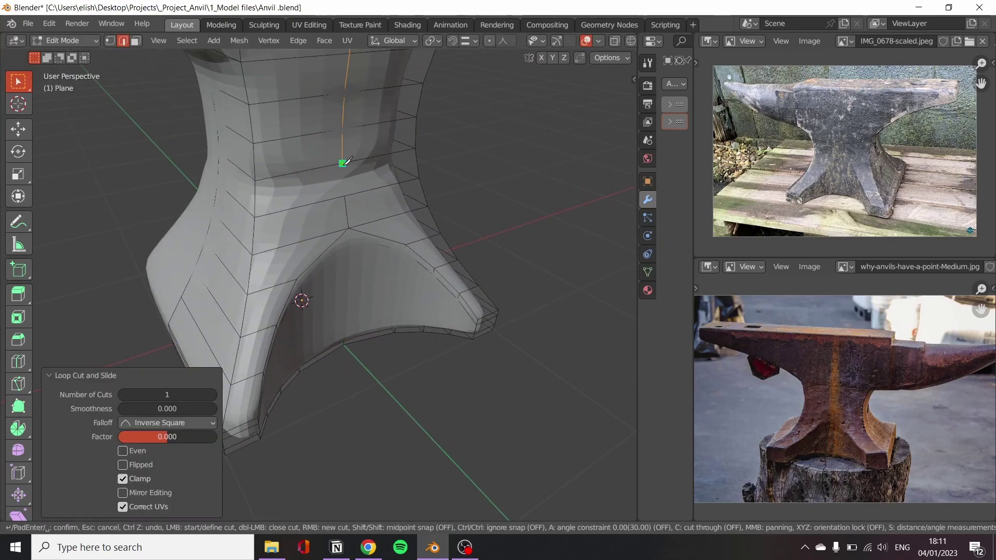
{"action": "key", "text": "Return"}
{"action": "scroll", "coordinate": [346, 161], "scroll_direction": "down", "scroll_amount": 4}
{"action": "scroll", "coordinate": [357, 253], "scroll_direction": "up", "scroll_amount": 4}
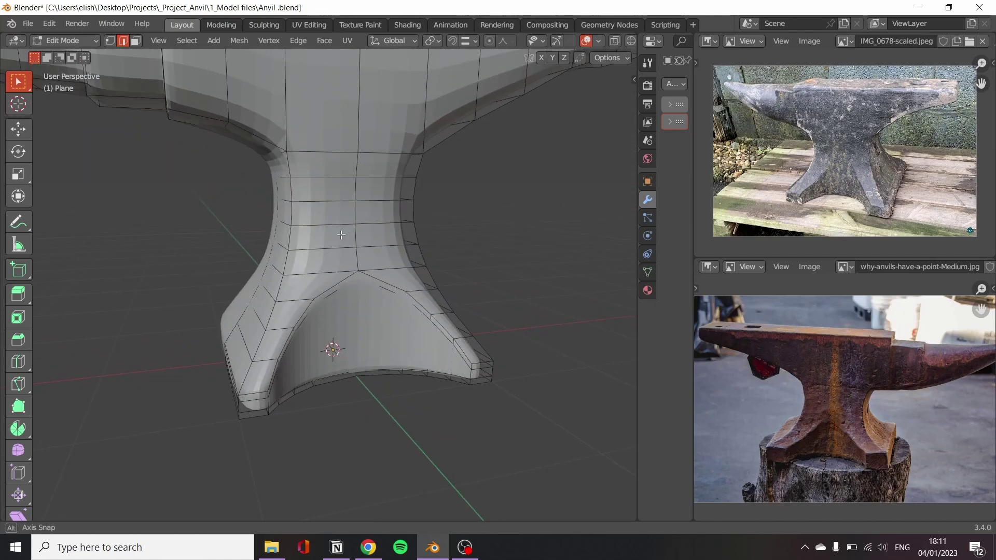
{"action": "middle_click_drag", "start_coordinate": [341, 235], "coordinate": [323, 228]}
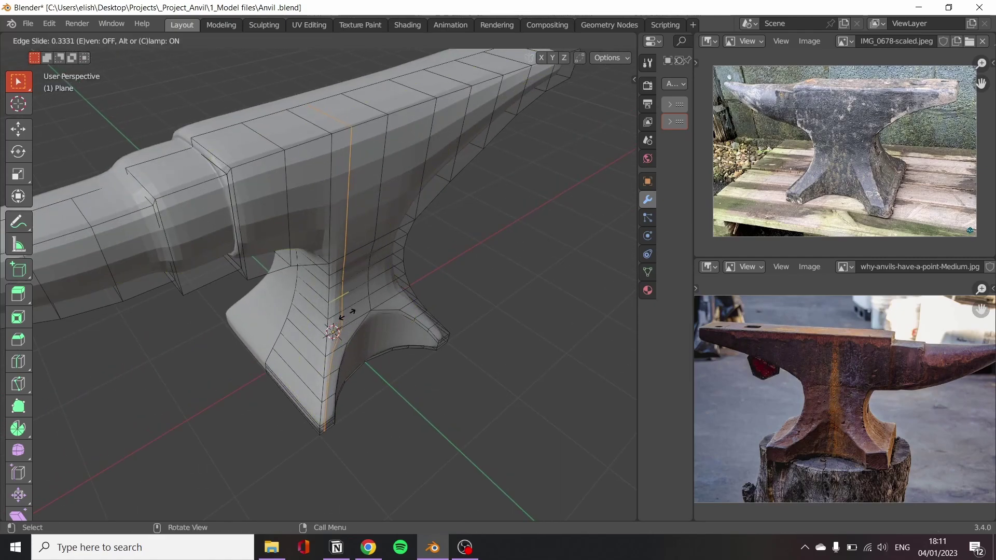
{"action": "left_click", "coordinate": [363, 359]}
{"action": "middle_click_drag", "start_coordinate": [363, 359], "coordinate": [385, 345]}
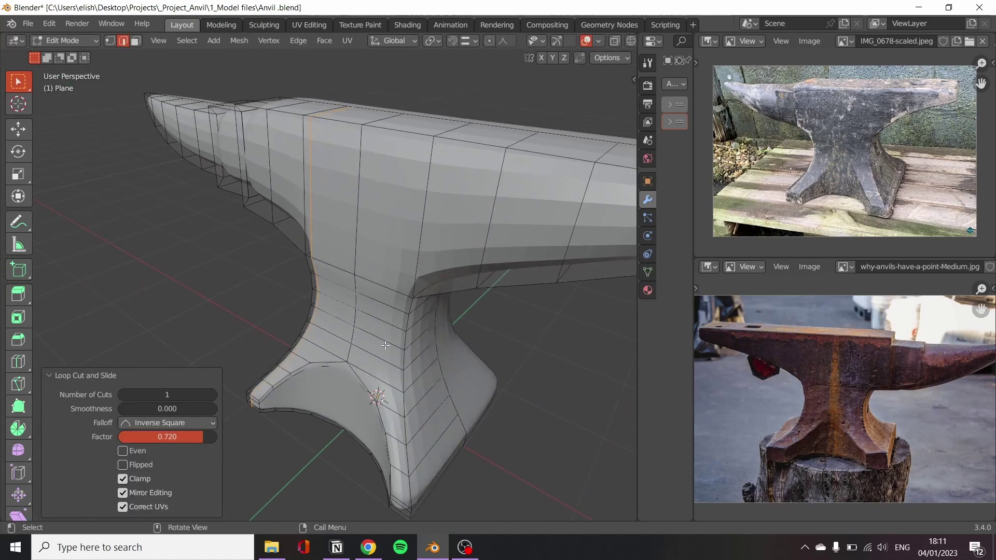
{"action": "left_click", "coordinate": [394, 343]}
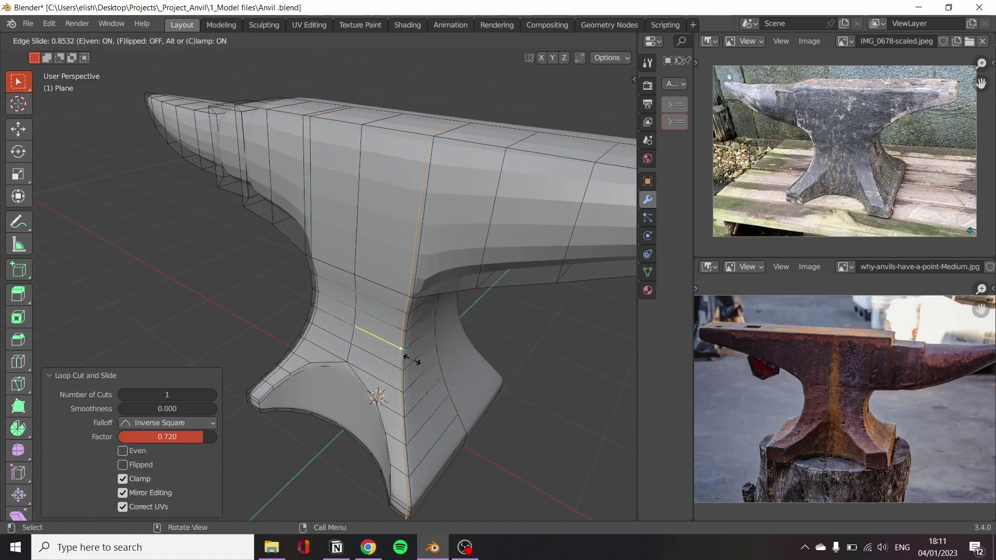
{"action": "left_click", "coordinate": [403, 357]}
Add a lengthwise loop and a cross loop on the horn, each slid into place
{"action": "middle_click_drag", "start_coordinate": [404, 357], "coordinate": [390, 154]}
{"action": "key", "text": "ctrl+r"}
{"action": "left_click", "coordinate": [390, 154]}
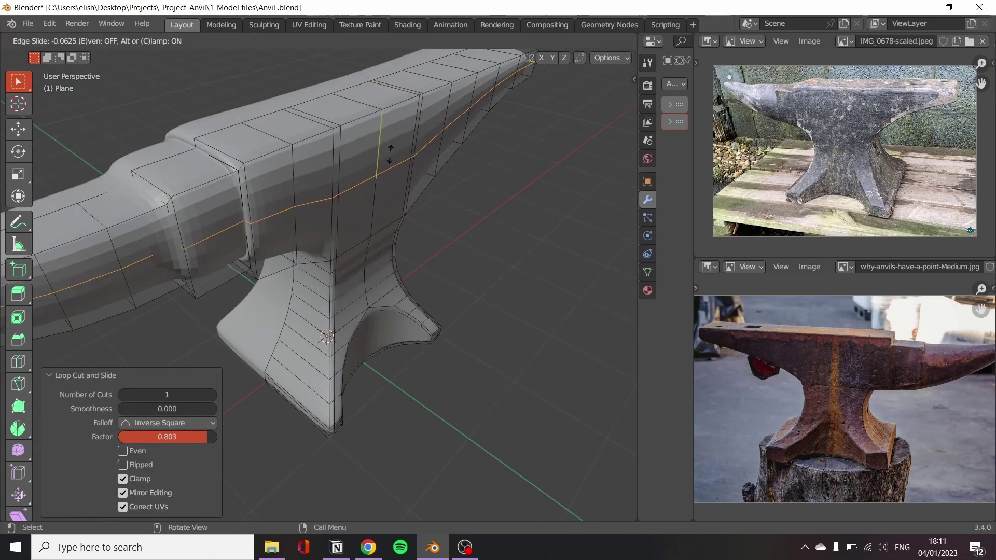
{"action": "key", "text": "ctrl+r"}
{"action": "left_click", "coordinate": [413, 200]}
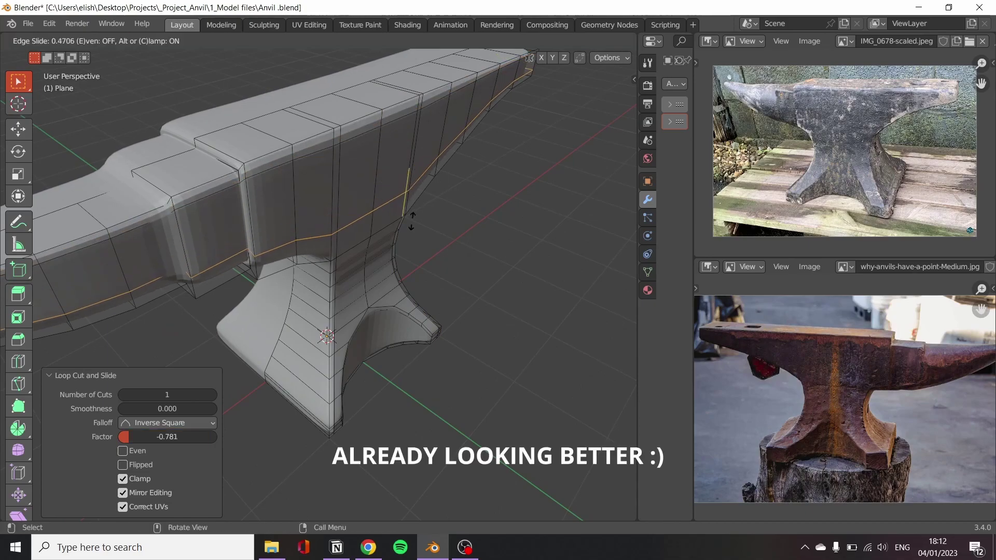
{"action": "left_click", "coordinate": [415, 236]}
Cut a vertical loop at the anvil waist, set it, then preview the smoothed anvil
{"action": "mouse_move", "coordinate": [415, 236]}
{"action": "middle_mouse_down"}
{"action": "mouse_move", "coordinate": [354, 163]}
{"action": "mouse_move", "coordinate": [322, 280]}
{"action": "middle_mouse_up"}
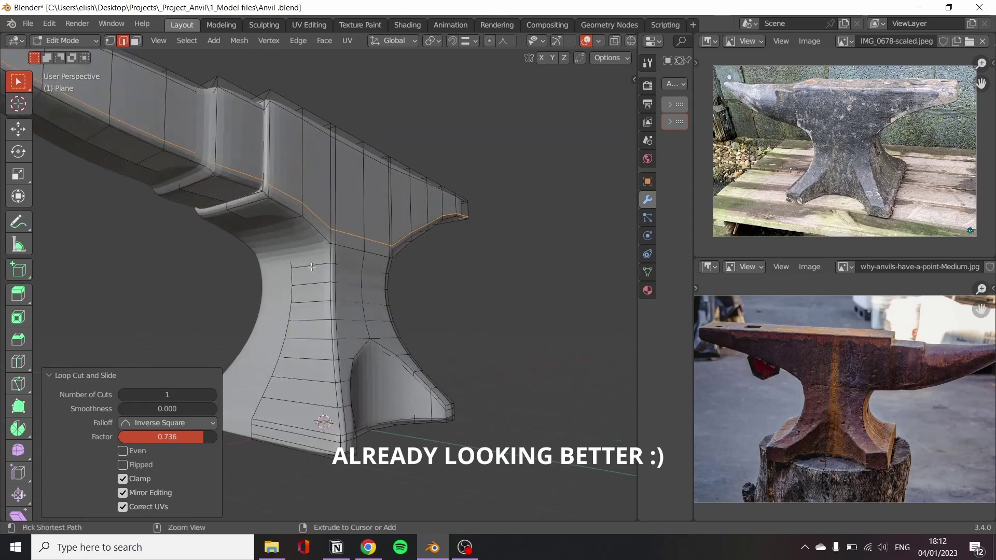
{"action": "key", "text": "ctrl+r"}
{"action": "left_click", "coordinate": [322, 280]}
{"action": "left_click", "coordinate": [324, 286]}
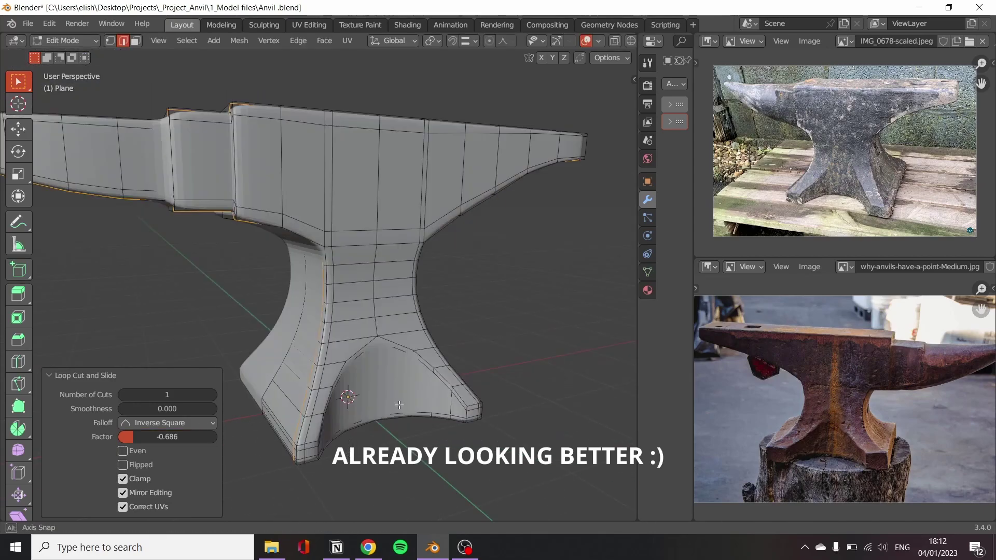
{"action": "mouse_move", "coordinate": [325, 286]}
{"action": "middle_mouse_down"}
{"action": "mouse_move", "coordinate": [465, 258]}
{"action": "mouse_move", "coordinate": [266, 328]}
{"action": "mouse_move", "coordinate": [289, 285]}
{"action": "middle_mouse_up"}
{"action": "scroll", "coordinate": [465, 258], "scroll_direction": "down", "scroll_amount": 3}
{"action": "key", "text": "Tab"}
{"action": "key", "text": "Tab"}
Slide further new loops into position on the anvil body
{"action": "scroll", "coordinate": [290, 285], "scroll_direction": "up", "scroll_amount": 4}
{"action": "scroll", "coordinate": [379, 279], "scroll_direction": "up", "scroll_amount": 2}
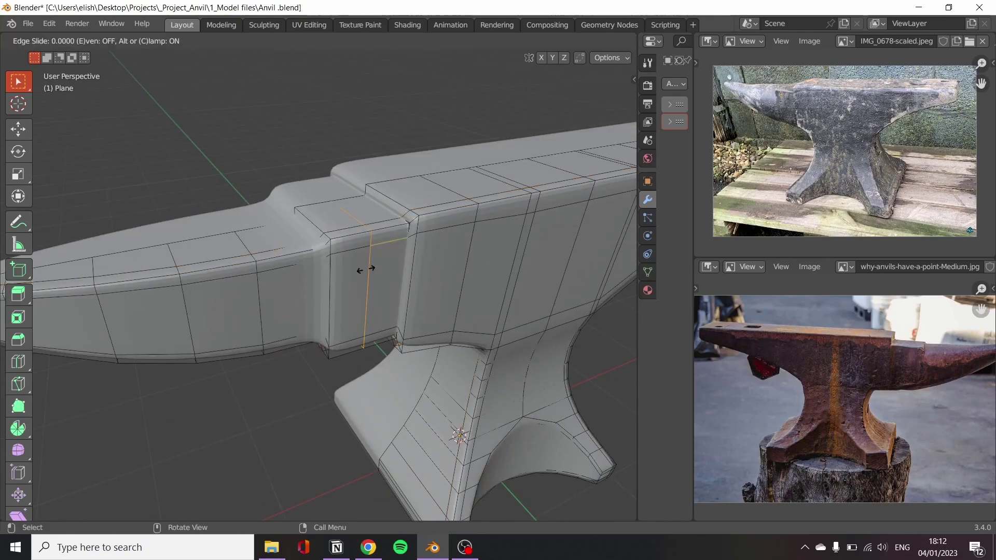
{"action": "left_click", "coordinate": [344, 301]}
{"action": "scroll", "coordinate": [344, 301], "scroll_direction": "down", "scroll_amount": 5}
{"action": "scroll", "coordinate": [429, 247], "scroll_direction": "up", "scroll_amount": 5}
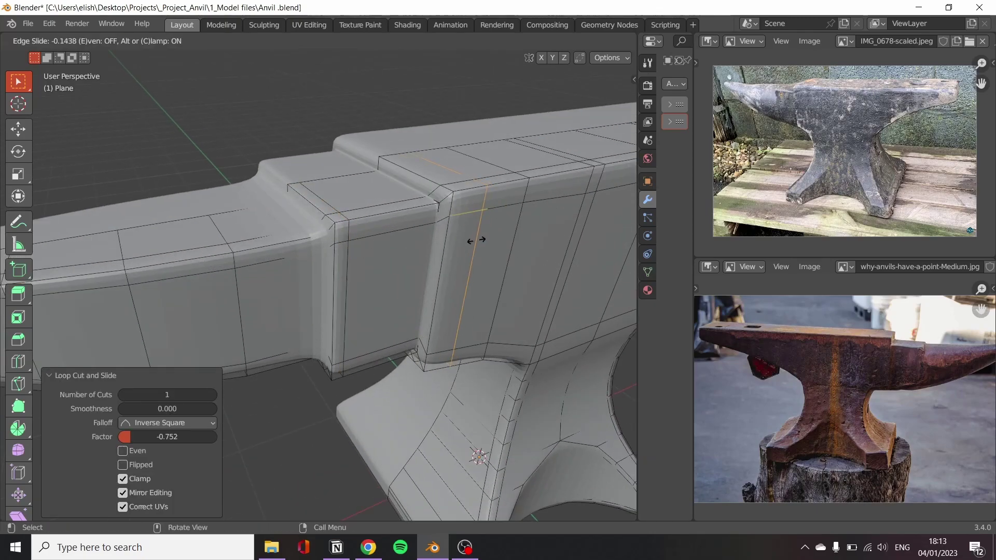
{"action": "left_click", "coordinate": [429, 236]}
{"action": "scroll", "coordinate": [428, 236], "scroll_direction": "down", "scroll_amount": 3}
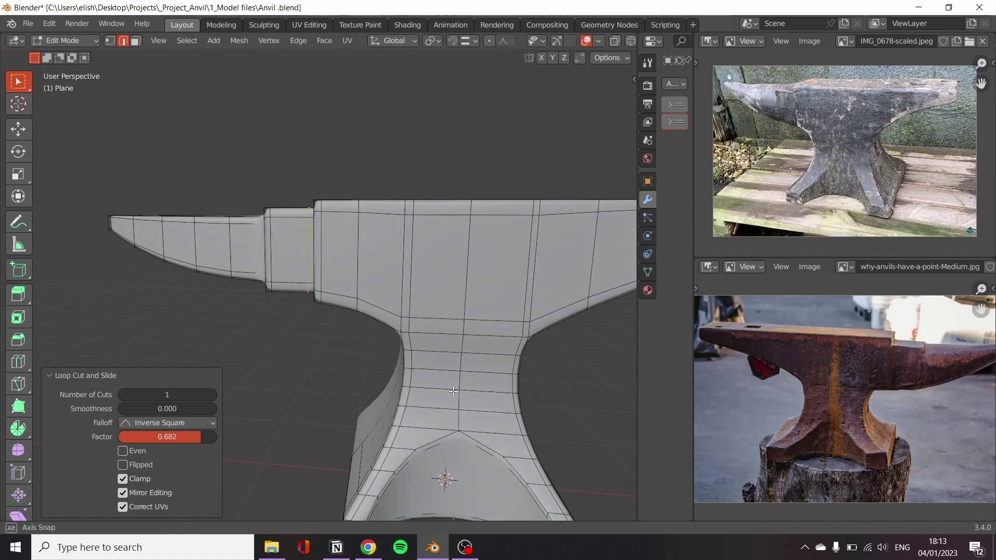
{"action": "scroll", "coordinate": [493, 360], "scroll_direction": "down", "scroll_amount": 2}
Orbit to the horn and start another loop cut along it
{"action": "middle_click_drag", "start_coordinate": [494, 360], "coordinate": [549, 360]}
{"action": "scroll", "coordinate": [306, 149], "scroll_direction": "up", "scroll_amount": 3}
{"action": "mouse_move", "coordinate": [306, 149]}
{"action": "middle_mouse_down"}
{"action": "mouse_move", "coordinate": [337, 332]}
{"action": "mouse_move", "coordinate": [445, 251]}
{"action": "mouse_move", "coordinate": [445, 156]}
{"action": "middle_mouse_up"}
{"action": "key", "text": "ctrl+r"}
{"action": "scroll", "coordinate": [337, 342], "scroll_direction": "up", "scroll_amount": 2}
{"action": "scroll", "coordinate": [337, 342], "scroll_direction": "down", "scroll_amount": 3}
{"action": "scroll", "coordinate": [445, 114], "scroll_direction": "up", "scroll_amount": 3}
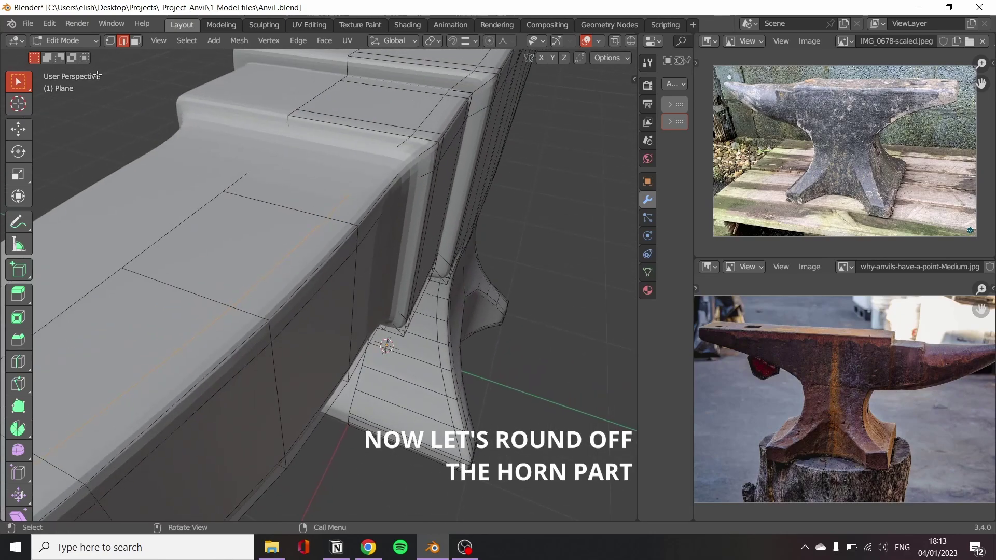
With X-ray on, place a lengthwise horn loop and slide it fully to the edge
{"action": "key", "text": "alt+z"}
{"action": "scroll", "coordinate": [420, 121], "scroll_direction": "up", "scroll_amount": 2}
{"action": "left_click", "coordinate": [420, 121]}
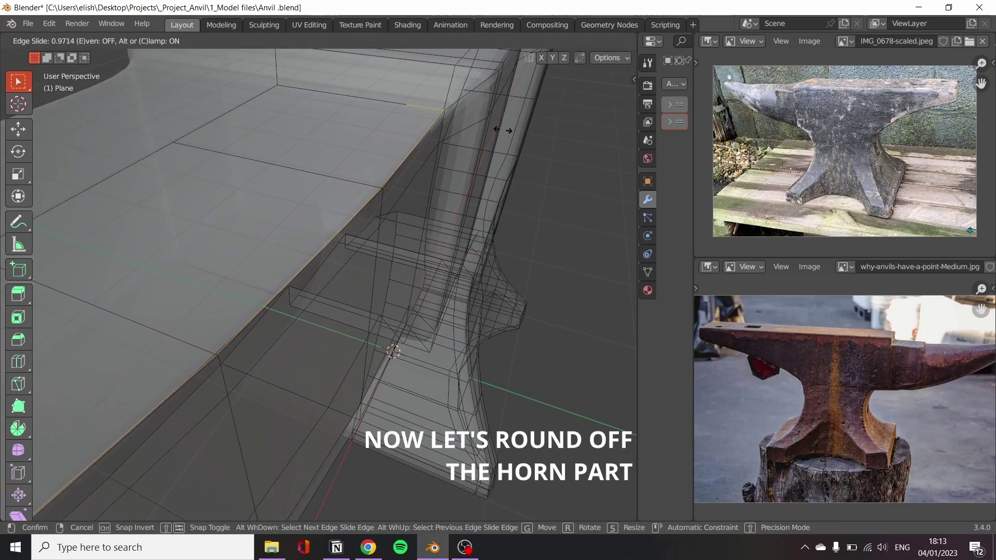
{"action": "left_click", "coordinate": [444, 110]}
{"action": "middle_click_drag", "start_coordinate": [444, 110], "coordinate": [271, 208]}
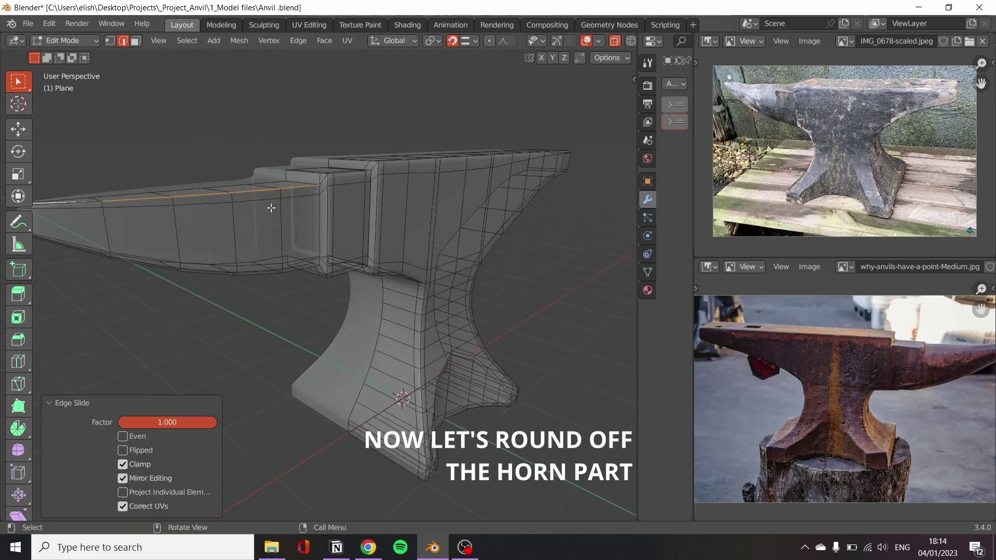
Merge duplicate vertices by distance across the whole mesh, then deselect
{"action": "key", "text": "l"}
{"action": "right_click", "coordinate": [268, 216]}
{"action": "key", "text": "Escape"}
{"action": "key", "text": "1"}
{"action": "right_click", "coordinate": [252, 208]}
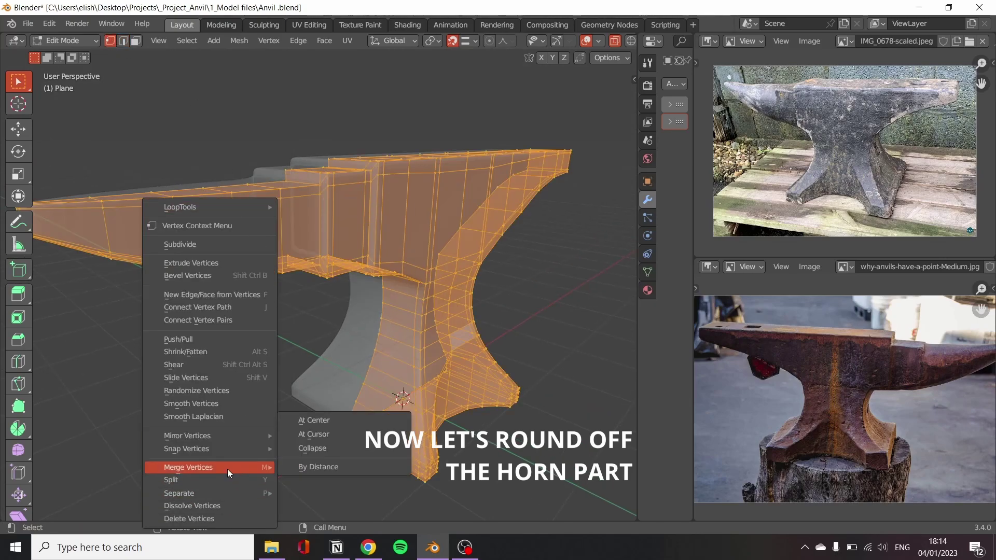
{"action": "left_click", "coordinate": [318, 467]}
{"action": "key", "text": "alt+a"}
In edge mode, select a top edge and the full edge loop, then clear the selection
{"action": "middle_click_drag", "start_coordinate": [311, 223], "coordinate": [339, 221]}
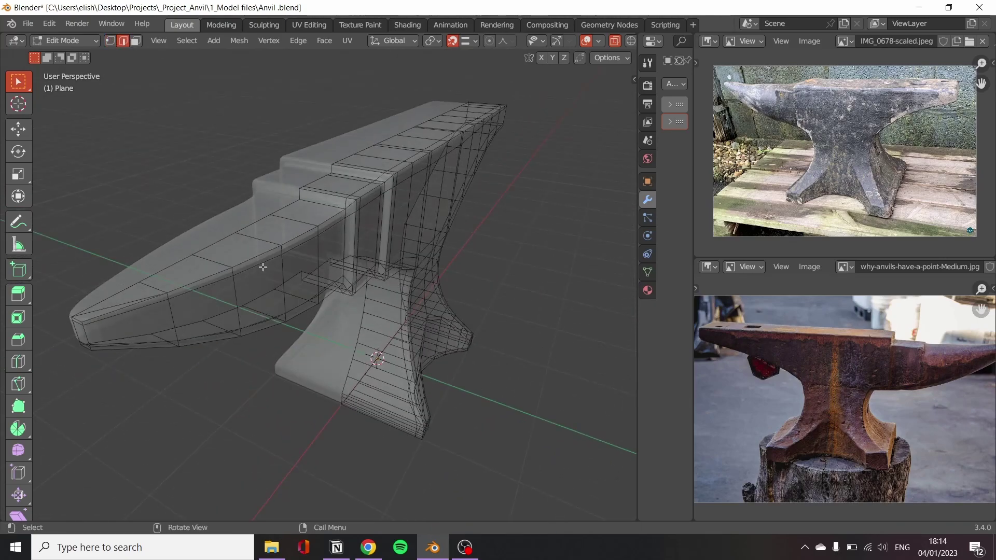
{"action": "key", "text": "a"}
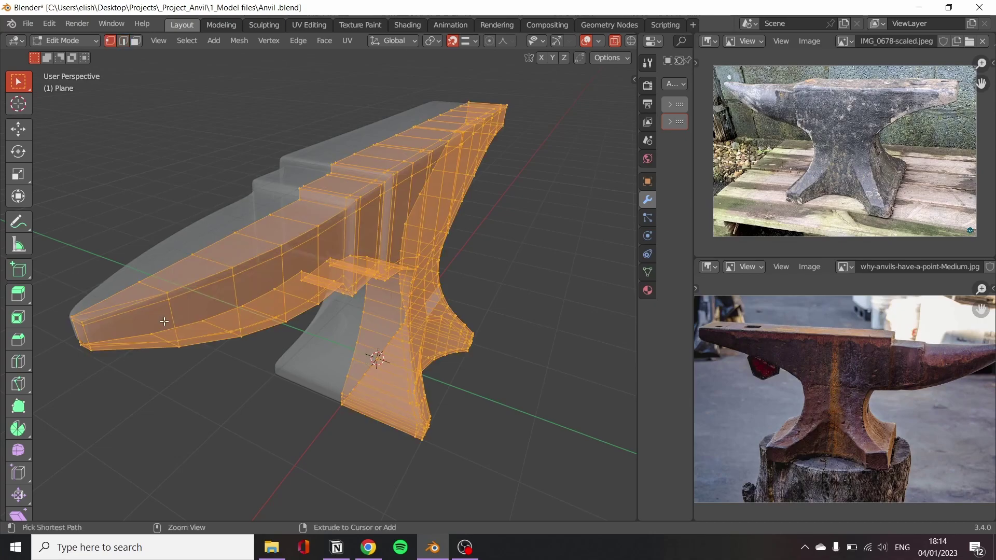
{"action": "key", "text": "2"}
{"action": "left_click", "coordinate": [80, 310], "text": "alt"}
{"action": "scroll", "coordinate": [88, 315], "scroll_direction": "up", "scroll_amount": 5}
{"action": "middle_click_drag", "start_coordinate": [87, 315], "coordinate": [406, 271], "text": "shift"}
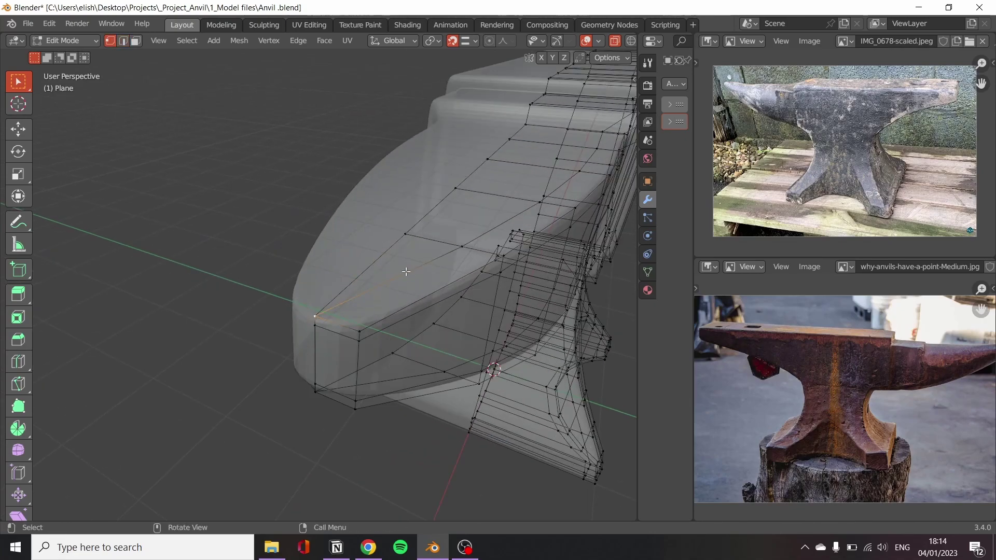
{"action": "left_click", "coordinate": [338, 306], "text": "alt"}
{"action": "key", "text": "alt+a"}
Slide the horn edges halfway and vertex-slide the horn-tip vertex along its edge
{"action": "scroll", "coordinate": [307, 406], "scroll_direction": "up", "scroll_amount": 3}
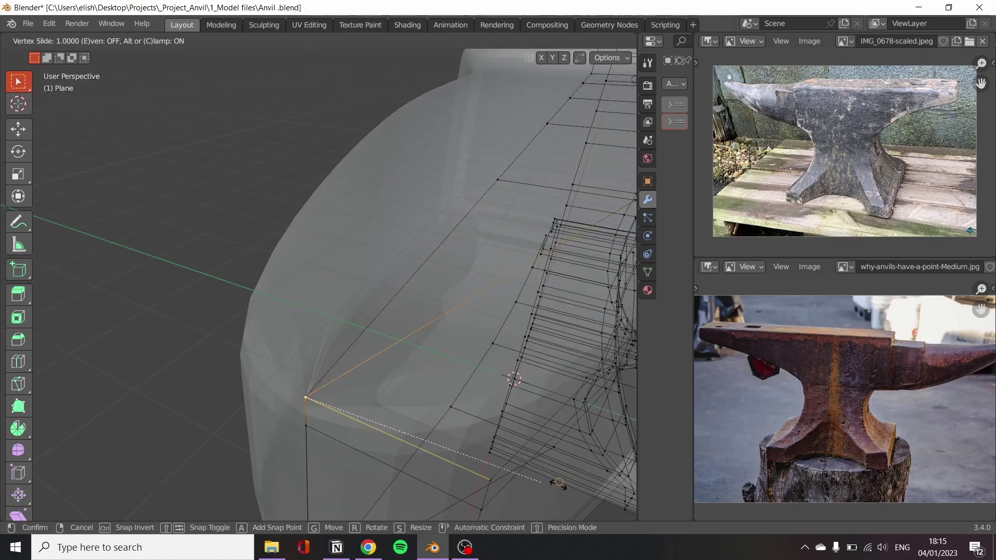
{"action": "scroll", "coordinate": [472, 452], "scroll_direction": "down", "scroll_amount": 4}
{"action": "mouse_move", "coordinate": [472, 452]}
{"action": "middle_mouse_down"}
{"action": "mouse_move", "coordinate": [410, 370]}
{"action": "mouse_move", "coordinate": [334, 351]}
{"action": "middle_mouse_up"}
{"action": "scroll", "coordinate": [257, 142], "scroll_direction": "up", "scroll_amount": 3}
{"action": "key", "text": "g"}
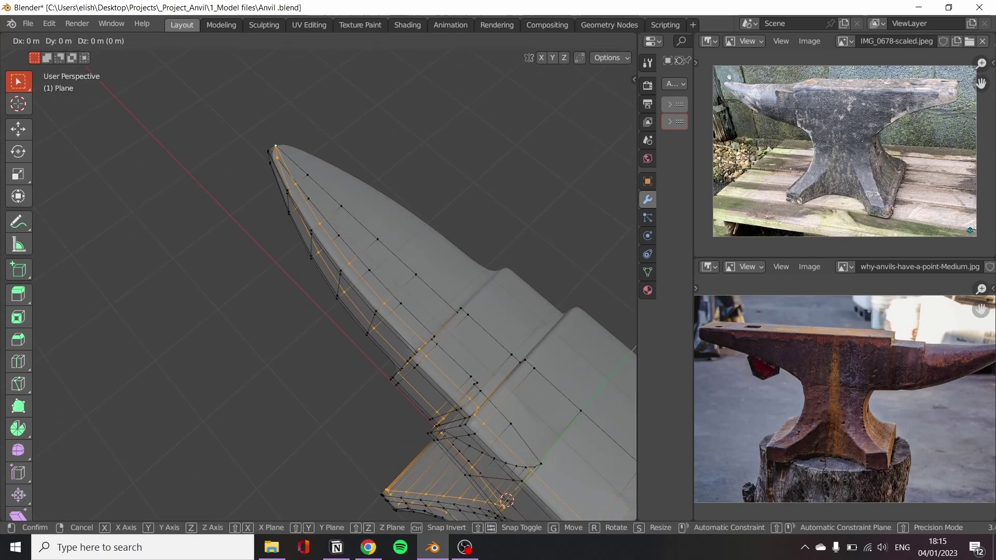
{"action": "left_click", "coordinate": [401, 209]}
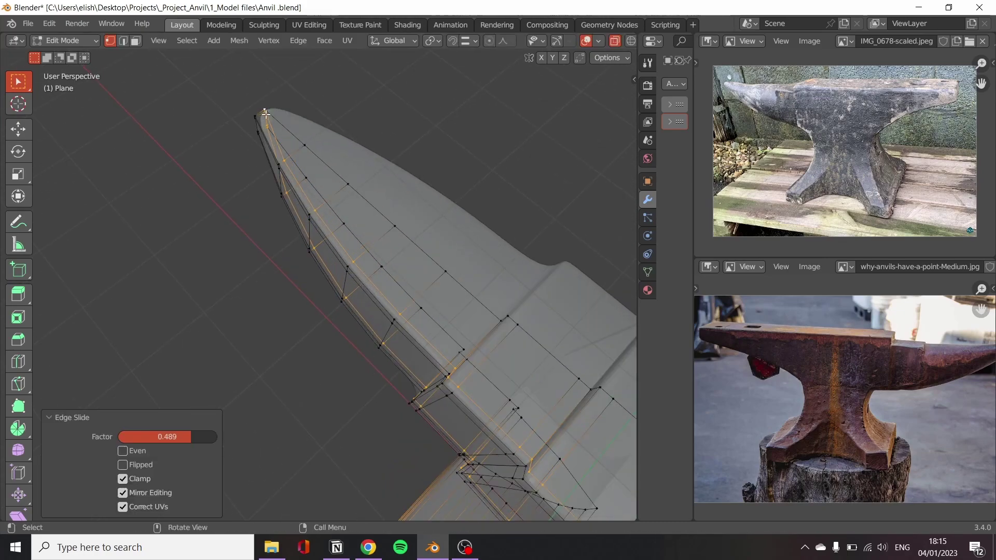
{"action": "scroll", "coordinate": [443, 148], "scroll_direction": "up", "scroll_amount": 4}
{"action": "key", "text": "shift+v"}
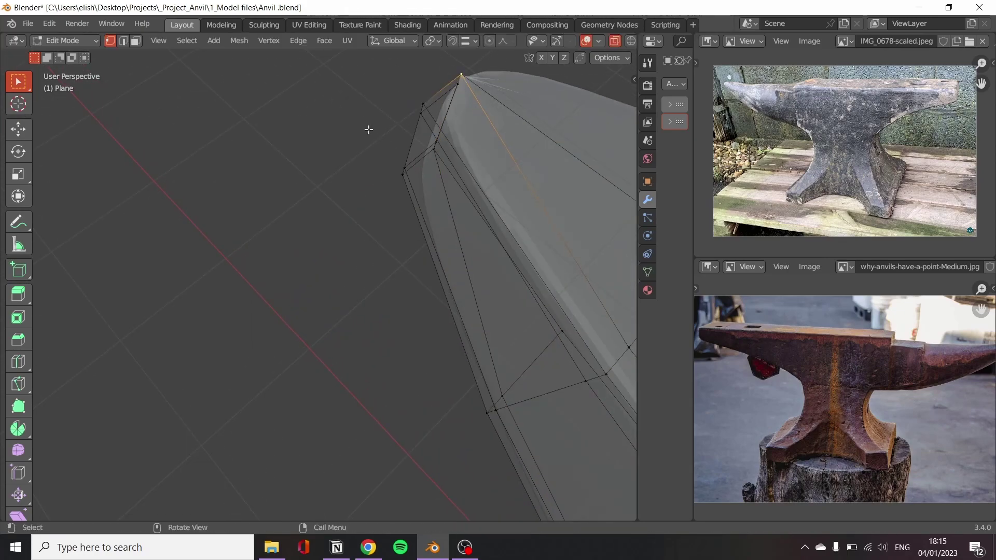
{"action": "scroll", "coordinate": [345, 220], "scroll_direction": "down", "scroll_amount": 4}
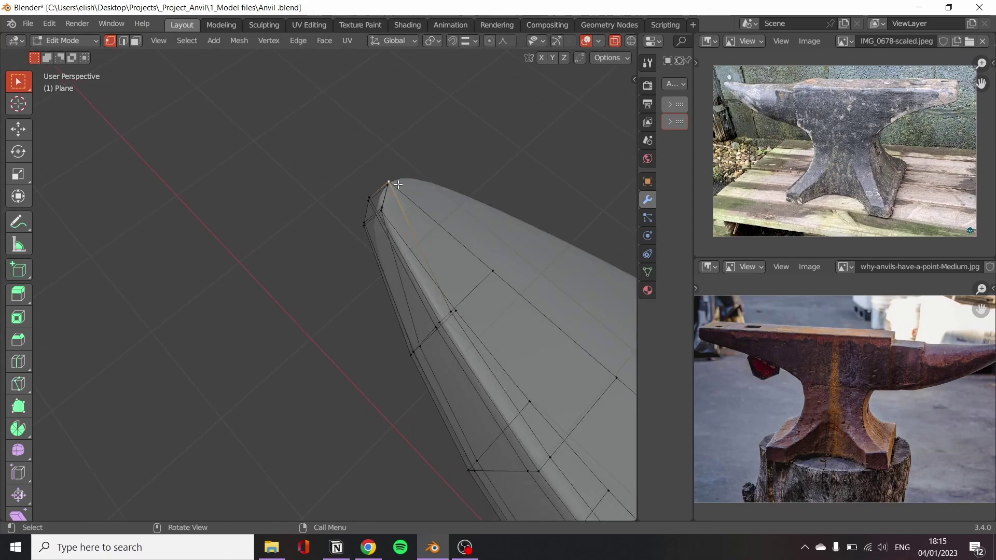
Orbit and pan out to inspect the whole anvil from above
{"action": "middle_click_drag", "start_coordinate": [398, 184], "coordinate": [423, 173]}
{"action": "scroll", "coordinate": [413, 318], "scroll_direction": "down", "scroll_amount": 3}
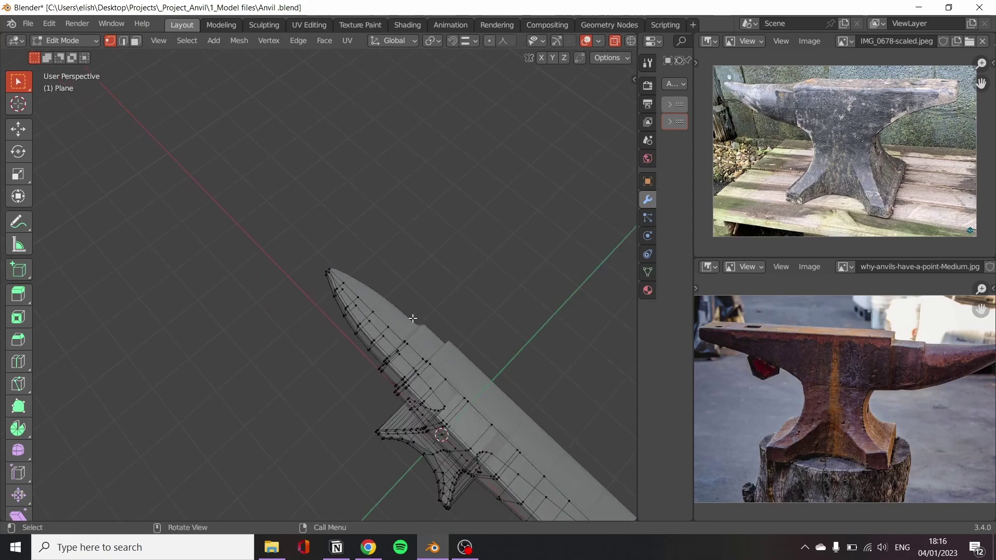
{"action": "middle_click_drag", "start_coordinate": [413, 318], "coordinate": [3, 226], "text": "shift"}
{"action": "scroll", "coordinate": [471, 178], "scroll_direction": "up", "scroll_amount": 5}
{"action": "mouse_move", "coordinate": [499, 360]}
{"action": "middle_mouse_down"}
{"action": "mouse_move", "coordinate": [471, 178]}
{"action": "mouse_move", "coordinate": [565, 230]}
{"action": "middle_mouse_up"}
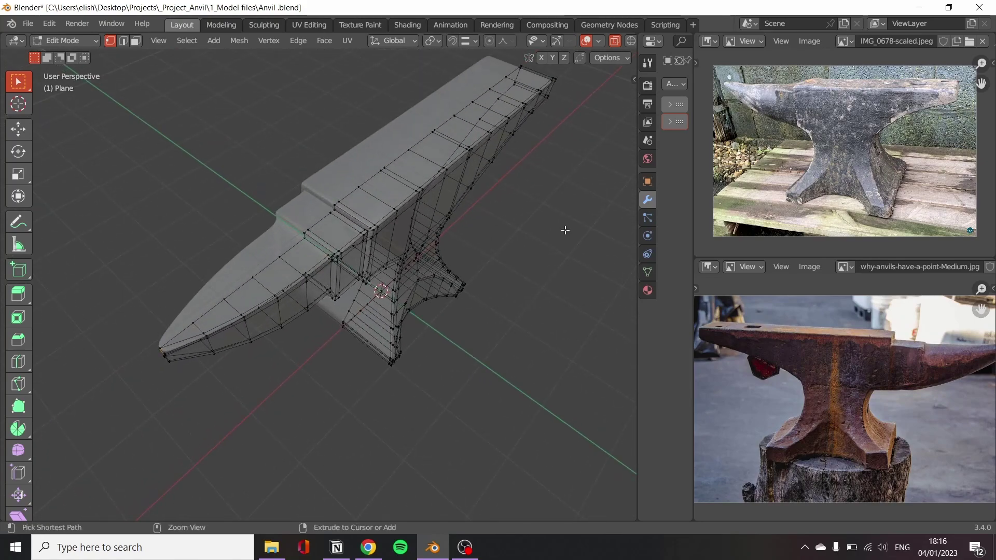
With X-ray off, add a lengthwise loop cut along the horn and body
{"action": "key", "text": "a"}
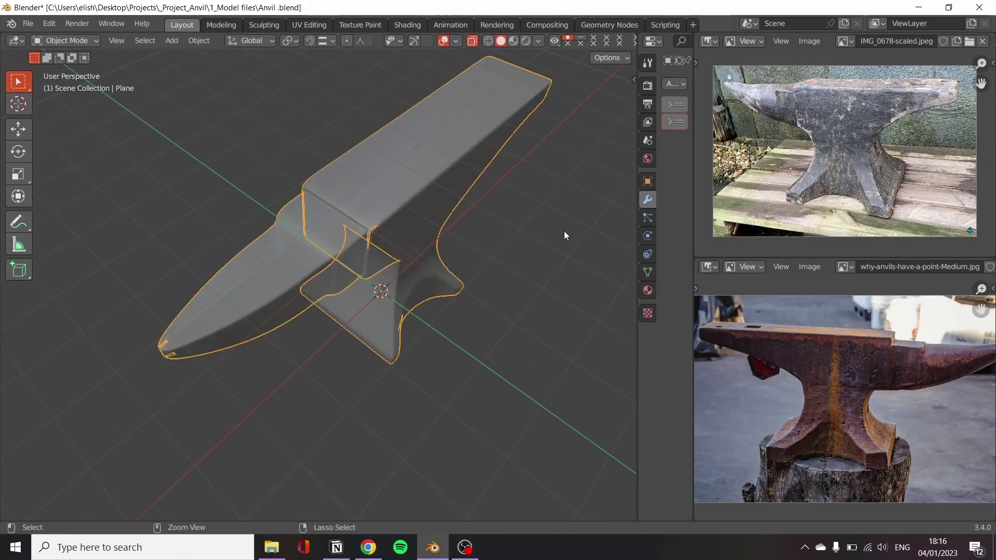
{"action": "key", "text": "alt+a"}
{"action": "scroll", "coordinate": [502, 320], "scroll_direction": "up", "scroll_amount": 2}
{"action": "scroll", "coordinate": [503, 319], "scroll_direction": "up", "scroll_amount": 2}
{"action": "left_click", "coordinate": [615, 41]}
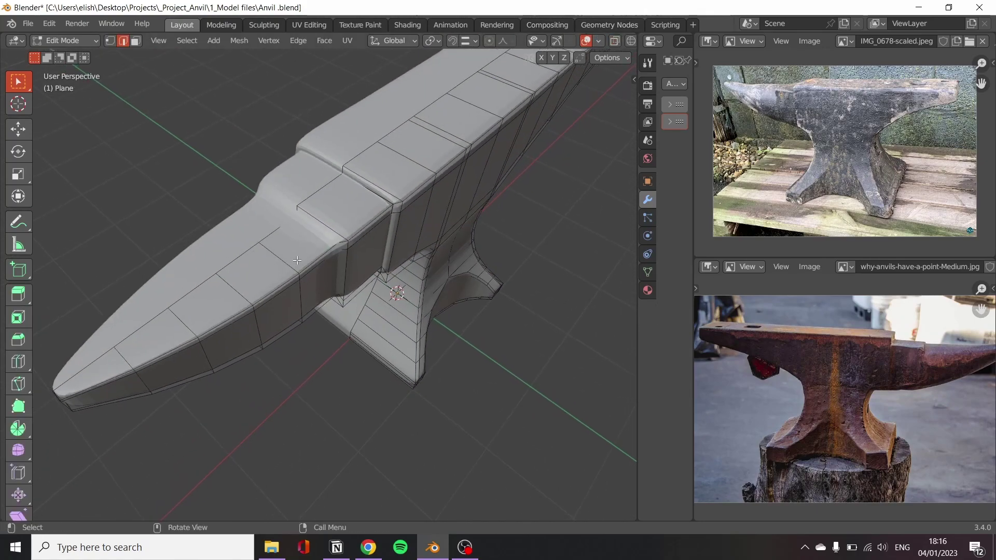
{"action": "middle_click_drag", "start_coordinate": [416, 233], "coordinate": [363, 259]}
{"action": "key", "text": "ctrl+r"}
{"action": "left_click", "coordinate": [342, 257]}
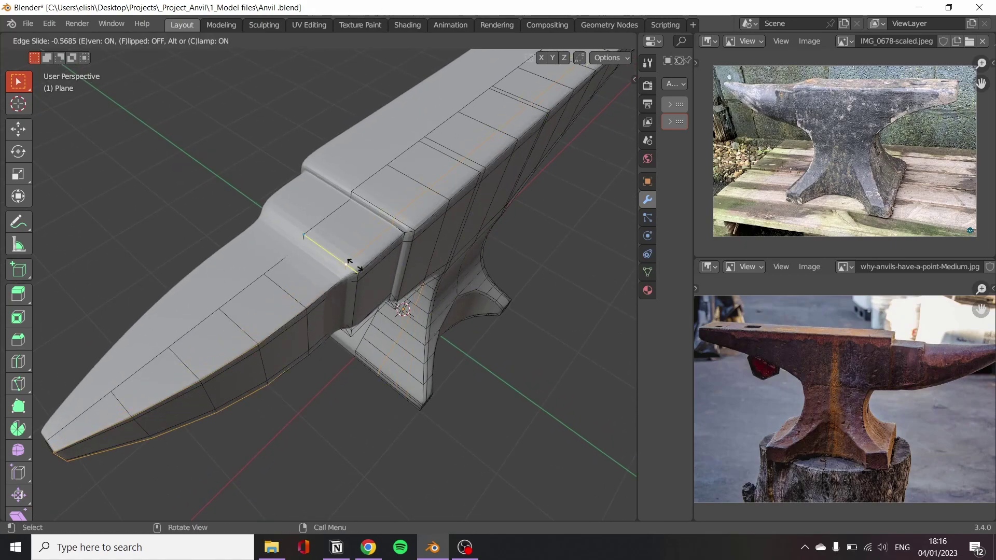
{"action": "left_click", "coordinate": [359, 263]}
From below with X-ray on, edge-slide the loop fully to the horn's lower edge (factor -1)
{"action": "scroll", "coordinate": [392, 414], "scroll_direction": "down", "scroll_amount": 5}
{"action": "middle_click_drag", "start_coordinate": [391, 414], "coordinate": [321, 426]}
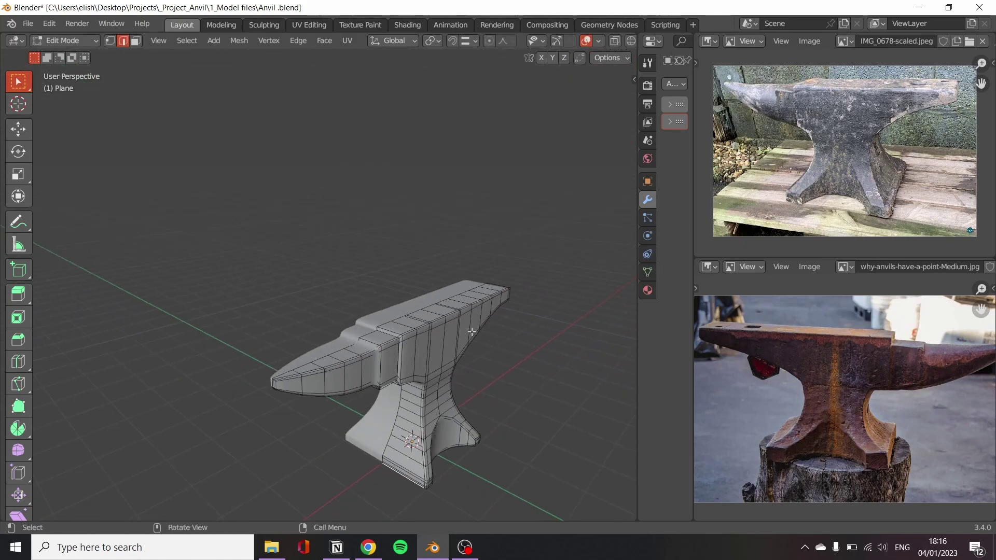
{"action": "scroll", "coordinate": [255, 433], "scroll_direction": "up", "scroll_amount": 5}
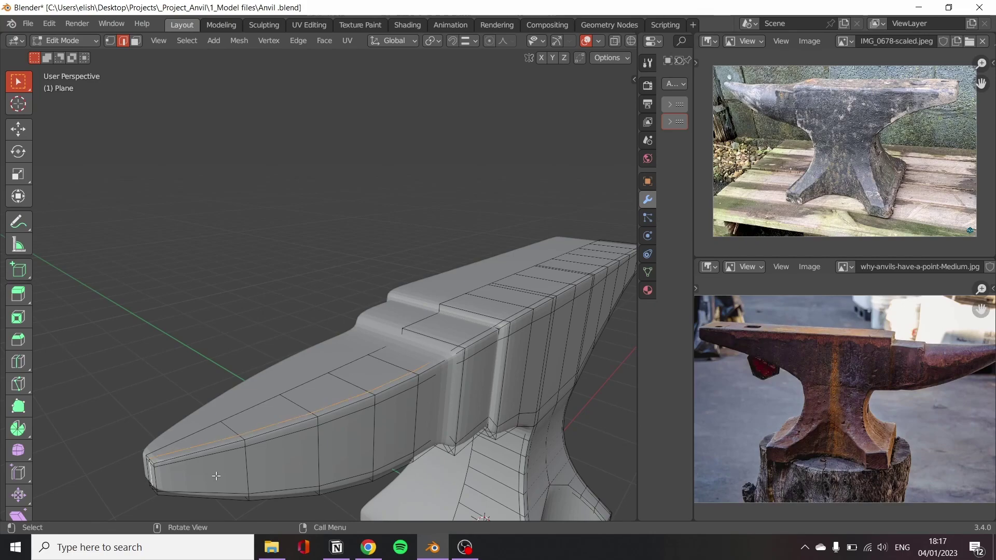
{"action": "scroll", "coordinate": [217, 476], "scroll_direction": "up", "scroll_amount": 2}
{"action": "mouse_move", "coordinate": [217, 476]}
{"action": "middle_mouse_down", "text": "shift"}
{"action": "mouse_move", "coordinate": [291, 403]}
{"action": "mouse_move", "coordinate": [436, 93]}
{"action": "mouse_move", "coordinate": [465, 368]}
{"action": "middle_mouse_up", "text": "shift"}
{"action": "scroll", "coordinate": [436, 93], "scroll_direction": "down", "scroll_amount": 4}
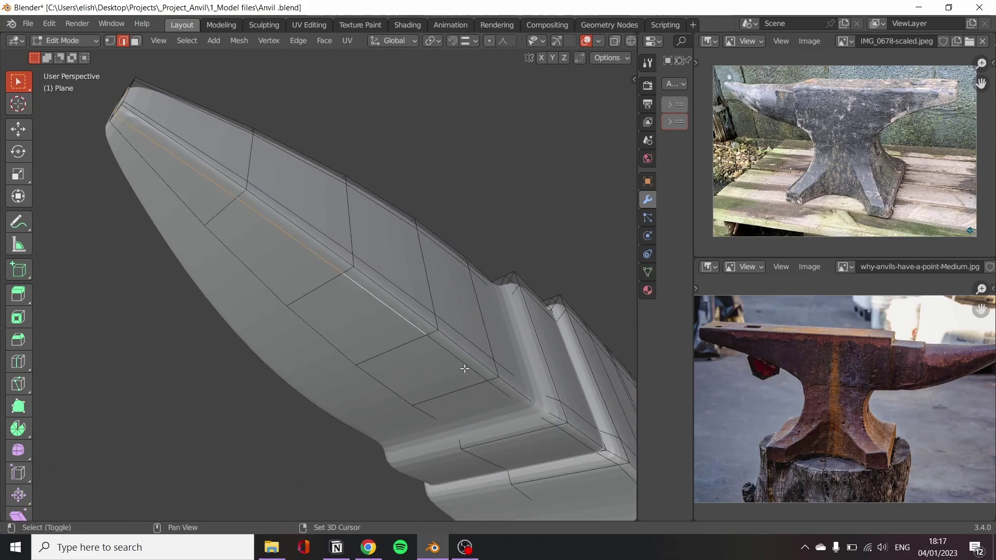
{"action": "mouse_move", "coordinate": [538, 372]}
{"action": "middle_mouse_down"}
{"action": "mouse_move", "coordinate": [423, 145]}
{"action": "mouse_move", "coordinate": [527, 155]}
{"action": "mouse_move", "coordinate": [534, 140]}
{"action": "mouse_move", "coordinate": [346, 236]}
{"action": "mouse_move", "coordinate": [425, 173]}
{"action": "mouse_move", "coordinate": [334, 286]}
{"action": "middle_mouse_up"}
{"action": "key", "text": "alt+z"}
{"action": "key", "text": "g"}
{"action": "key", "text": "g"}
{"action": "left_click", "coordinate": [534, 146]}
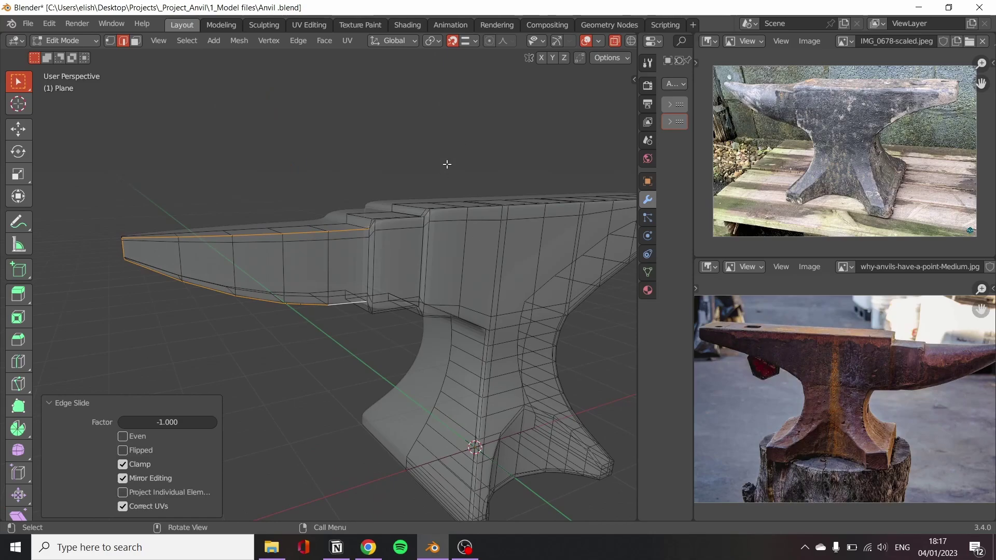
Merge overlapping vertices by distance across the whole mesh
{"action": "key", "text": "a"}
{"action": "right_click", "coordinate": [462, 262]}
{"action": "key", "text": "Escape"}
{"action": "key", "text": "1"}
{"action": "key", "text": "m"}
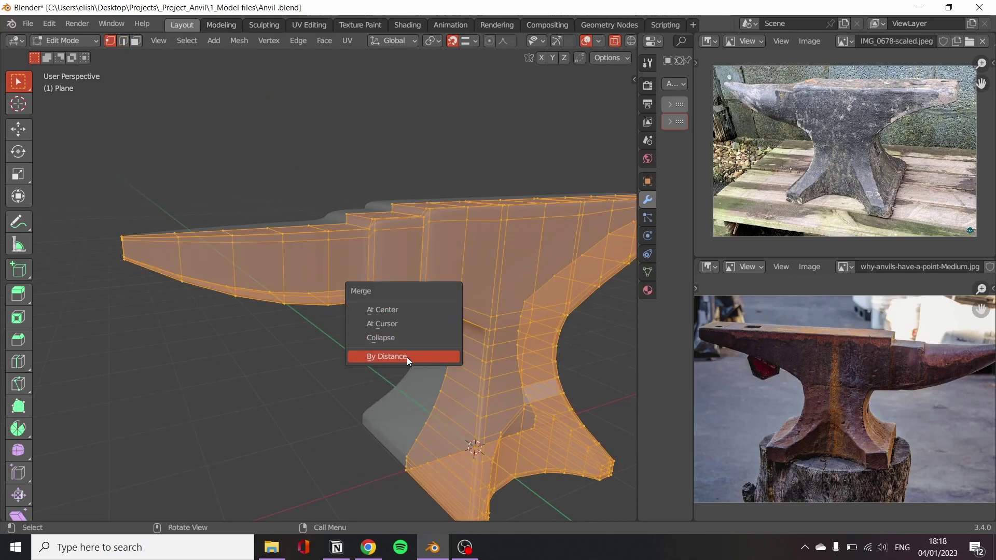
{"action": "left_click", "coordinate": [406, 357]}
{"action": "key", "text": "alt+a"}
Slide another horn edge loop onto its neighbour and merge the doubled vertices by distance
{"action": "middle_click_drag", "start_coordinate": [407, 357], "coordinate": [419, 177]}
{"action": "scroll", "coordinate": [420, 177], "scroll_direction": "up", "scroll_amount": 3}
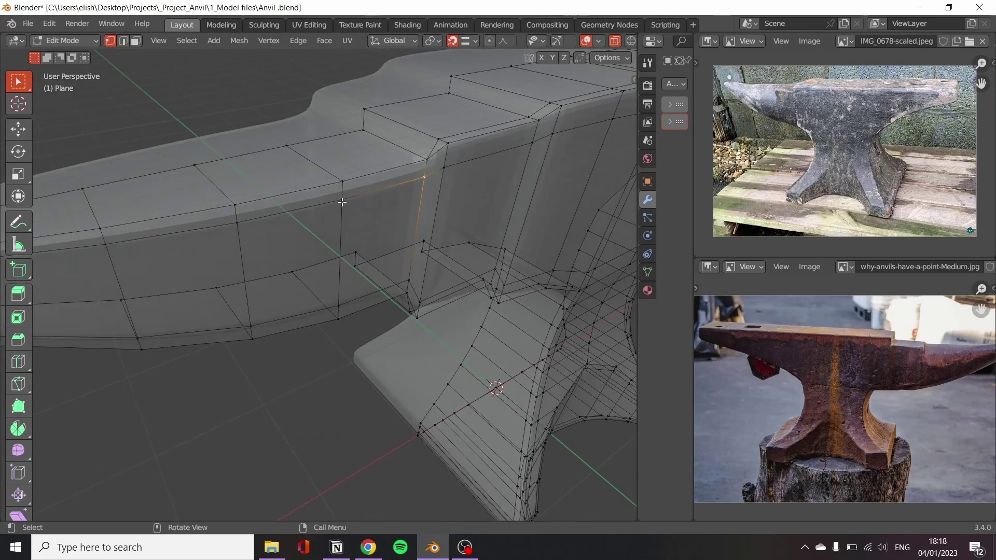
{"action": "mouse_move", "coordinate": [119, 248]}
{"action": "middle_mouse_down"}
{"action": "mouse_move", "coordinate": [156, 218]}
{"action": "mouse_move", "coordinate": [232, 228]}
{"action": "mouse_move", "coordinate": [466, 217]}
{"action": "mouse_move", "coordinate": [236, 288]}
{"action": "mouse_move", "coordinate": [136, 256]}
{"action": "mouse_move", "coordinate": [284, 275]}
{"action": "middle_mouse_up"}
{"action": "key", "text": "g"}
{"action": "key", "text": "g"}
{"action": "left_click", "coordinate": [232, 228]}
{"action": "key", "text": "a"}
{"action": "key", "text": "m"}
{"action": "left_click", "coordinate": [466, 216]}
{"action": "key", "text": "alt+a"}
Collapse the next horn loop onto the adjacent edge and merge by distance again
{"action": "scroll", "coordinate": [236, 288], "scroll_direction": "up", "scroll_amount": 2}
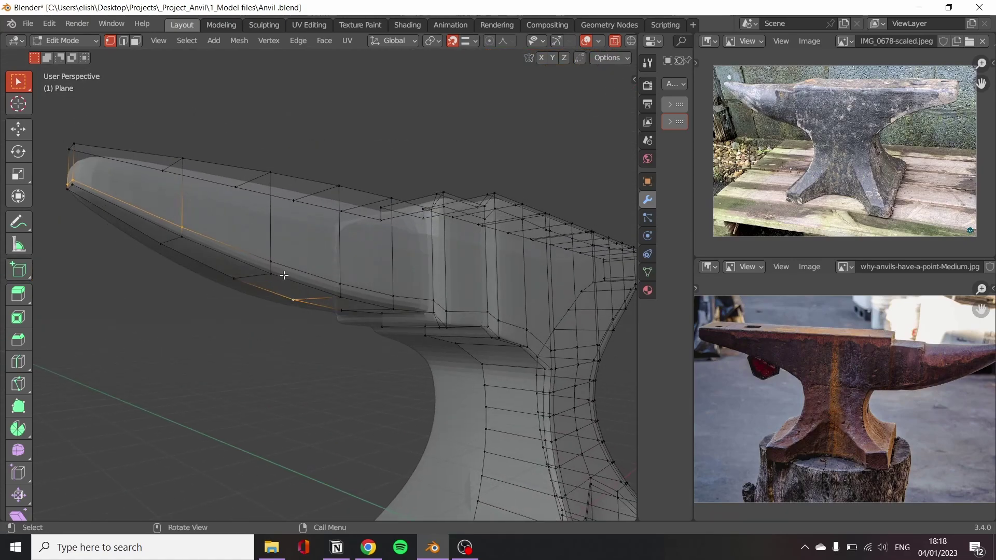
{"action": "left_click", "coordinate": [429, 311]}
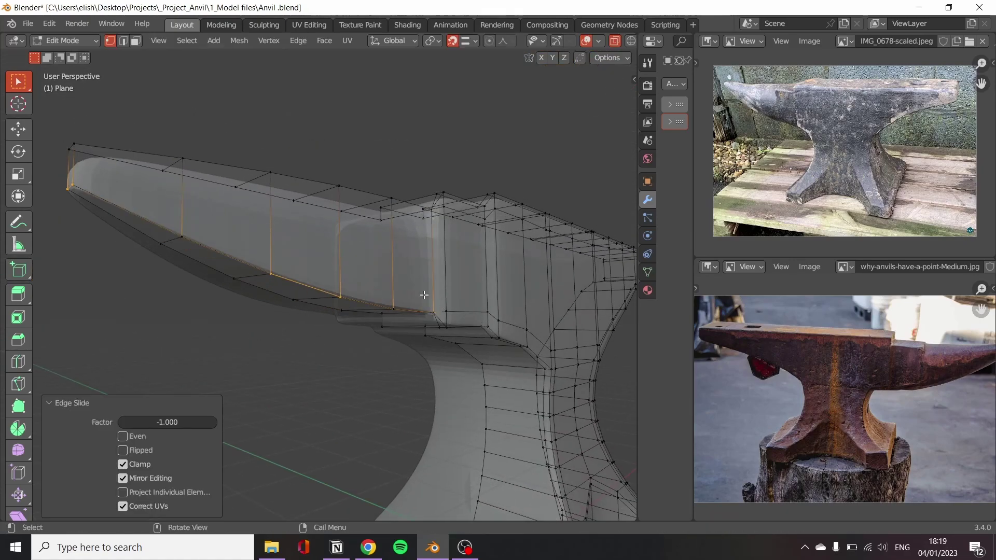
{"action": "key", "text": "a"}
{"action": "key", "text": "m"}
{"action": "left_click", "coordinate": [430, 312]}
{"action": "key", "text": "alt+a"}
Orbit and zoom around the whole anvil in Object Mode to check the cleaned-up shape
{"action": "mouse_move", "coordinate": [430, 311]}
{"action": "middle_mouse_down"}
{"action": "mouse_move", "coordinate": [335, 386]}
{"action": "mouse_move", "coordinate": [332, 126]}
{"action": "mouse_move", "coordinate": [358, 218]}
{"action": "mouse_move", "coordinate": [333, 324]}
{"action": "middle_mouse_up"}
{"action": "scroll", "coordinate": [334, 386], "scroll_direction": "up", "scroll_amount": 3}
{"action": "scroll", "coordinate": [337, 248], "scroll_direction": "up", "scroll_amount": 2}
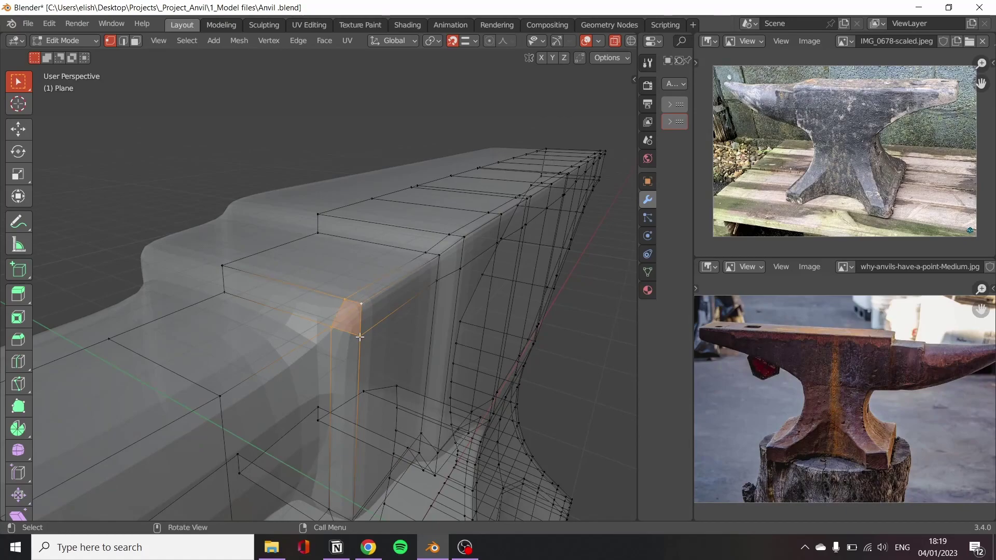
{"action": "scroll", "coordinate": [556, 318], "scroll_direction": "down", "scroll_amount": 3}
{"action": "mouse_move", "coordinate": [556, 318]}
{"action": "middle_mouse_down"}
{"action": "mouse_move", "coordinate": [481, 398]}
{"action": "mouse_move", "coordinate": [414, 378]}
{"action": "mouse_move", "coordinate": [453, 33]}
{"action": "mouse_move", "coordinate": [306, 270]}
{"action": "middle_mouse_up"}
{"action": "key", "text": "Tab"}
{"action": "scroll", "coordinate": [239, 262], "scroll_direction": "up", "scroll_amount": 2}
{"action": "scroll", "coordinate": [390, 303], "scroll_direction": "up", "scroll_amount": 3}
{"action": "scroll", "coordinate": [390, 303], "scroll_direction": "down", "scroll_amount": 3}
{"action": "mouse_move", "coordinate": [390, 303]}
{"action": "middle_mouse_down"}
{"action": "mouse_move", "coordinate": [226, 312]}
{"action": "mouse_move", "coordinate": [322, 396]}
{"action": "middle_mouse_up"}
Back in Edit Mode, view the anvil from the front and box-select the base vertices
{"action": "key", "text": "Tab"}
{"action": "key", "text": "KP_1"}
{"action": "left_click_drag", "start_coordinate": [405, 468], "coordinate": [102, 296]}
With X-ray on, box-select the base and scale it along Z to shorten it
{"action": "left_click", "coordinate": [615, 41]}
{"action": "left_click_drag", "start_coordinate": [392, 471], "coordinate": [102, 286]}
{"action": "key", "text": "g"}
{"action": "key", "text": "z"}
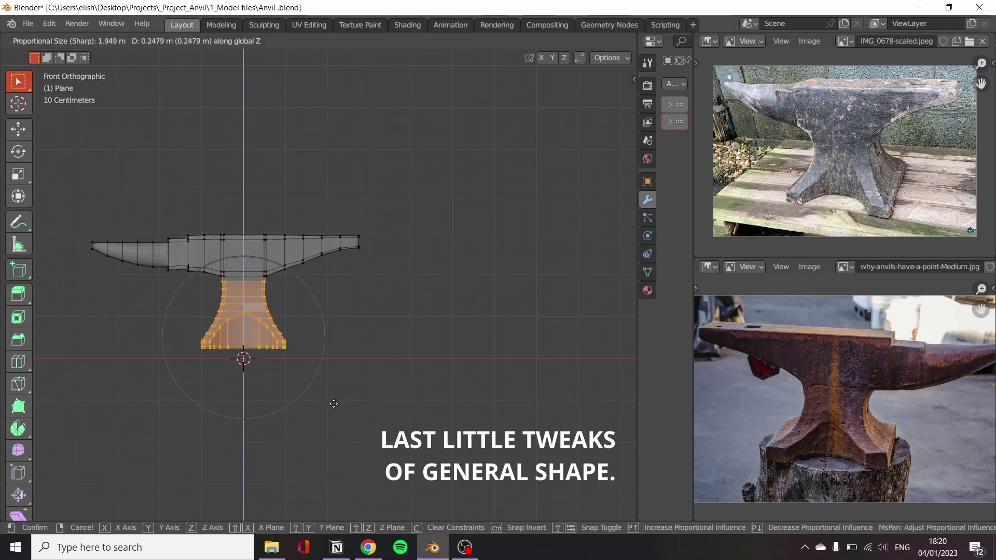
{"action": "key", "text": "s"}
{"action": "key", "text": "z"}
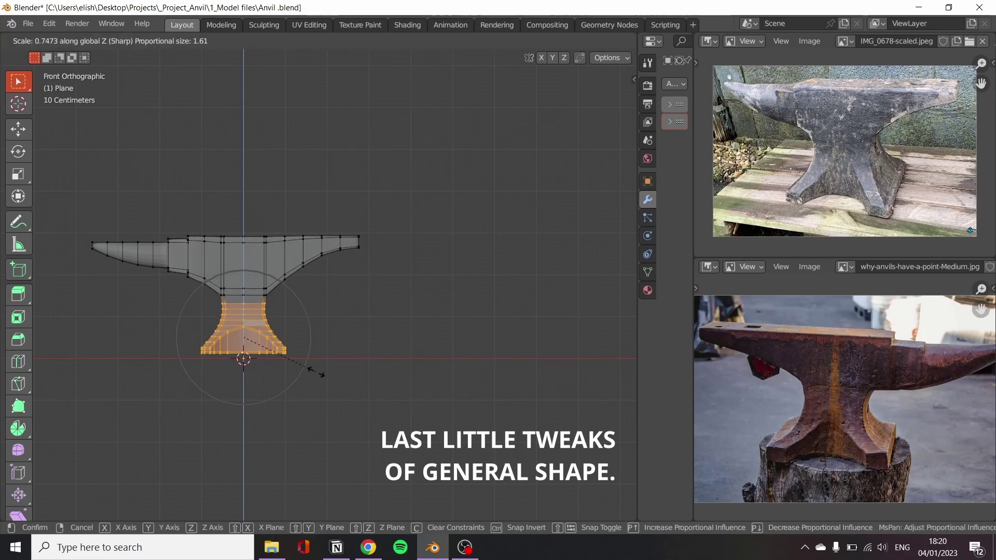
{"action": "left_click", "coordinate": [317, 373]}
In side view, move the lower foot vertices outward along X to widen the flare
{"action": "mouse_move", "coordinate": [332, 383]}
{"action": "middle_mouse_down"}
{"action": "mouse_move", "coordinate": [278, 366]}
{"action": "mouse_move", "coordinate": [308, 453]}
{"action": "middle_mouse_up"}
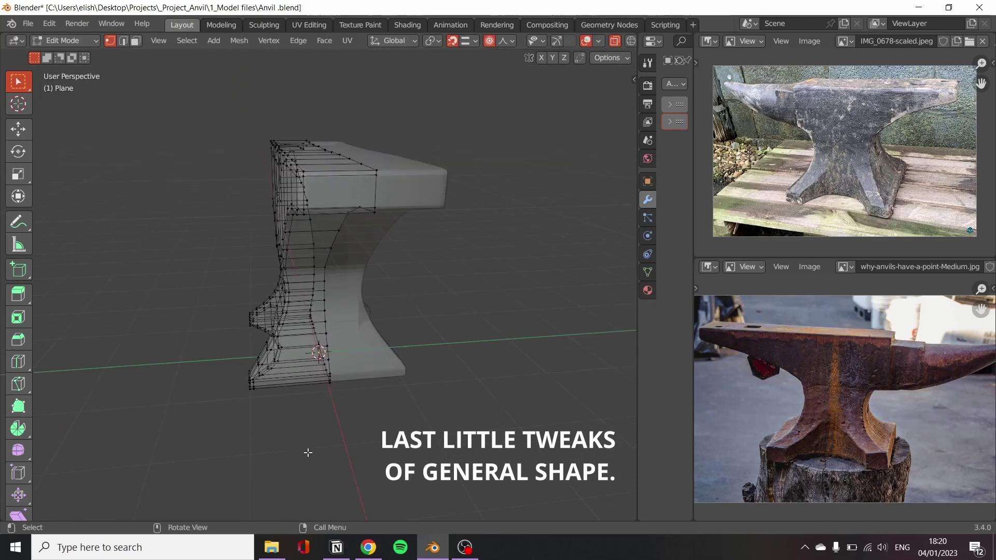
{"action": "key", "text": "KP_3"}
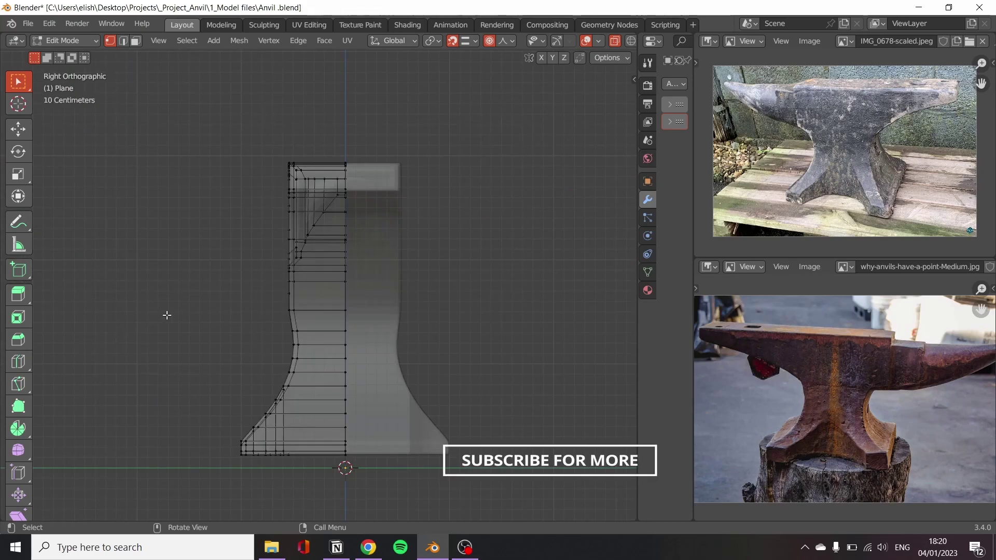
{"action": "left_click_drag", "start_coordinate": [167, 315], "coordinate": [315, 483]}
{"action": "key", "text": "g"}
{"action": "key", "text": "x"}
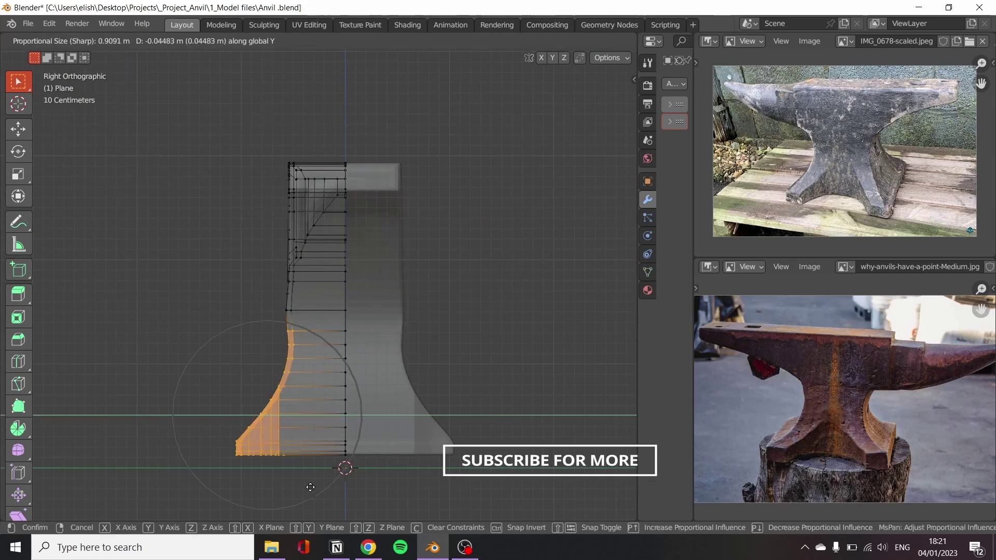
{"action": "left_click", "coordinate": [311, 497]}
{"action": "left_click", "coordinate": [312, 496]}
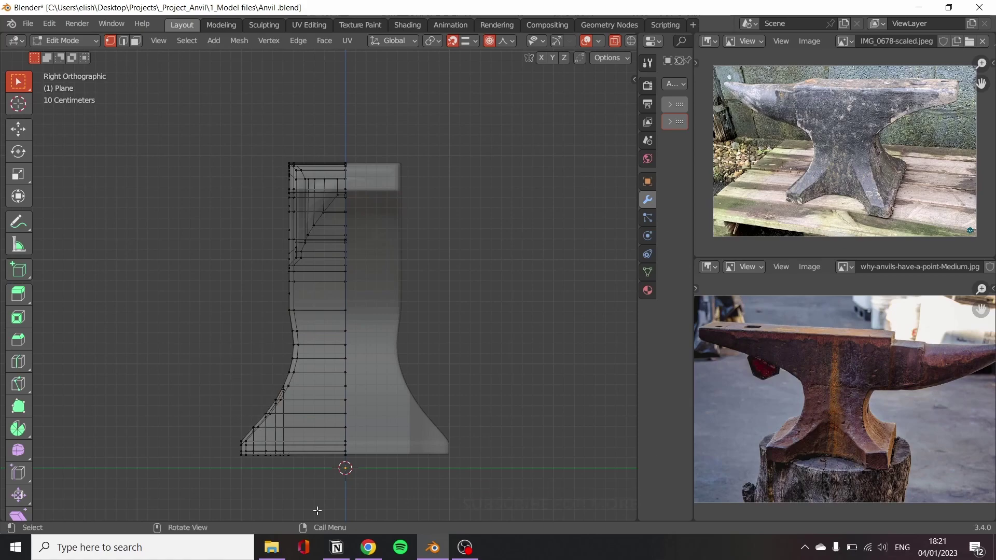
Reselect the lower foot vertices and start moving them along Y
{"action": "left_click_drag", "start_coordinate": [172, 338], "coordinate": [344, 501]}
{"action": "key", "text": "g"}
{"action": "key", "text": "y"}
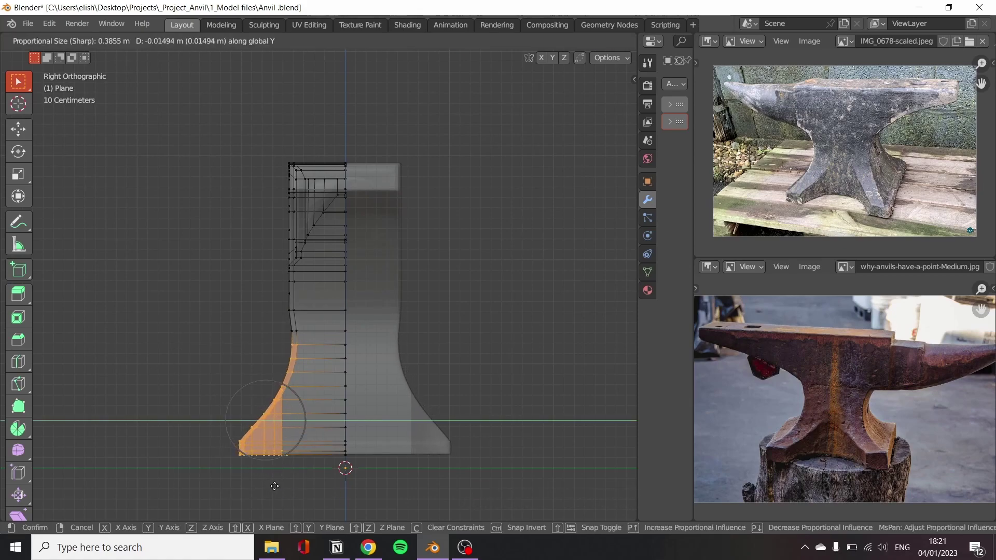
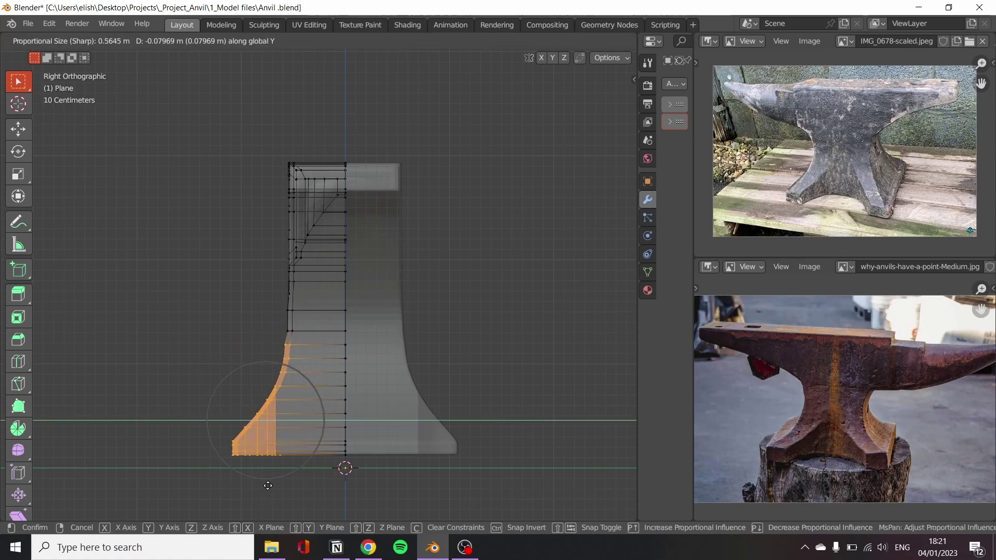
Reshape the flared foot profile by moving a profile vertex with proportional editing
{"action": "left_click", "coordinate": [273, 486]}
{"action": "scroll", "coordinate": [337, 400], "scroll_direction": "up", "scroll_amount": 3}
{"action": "left_click", "coordinate": [263, 380]}
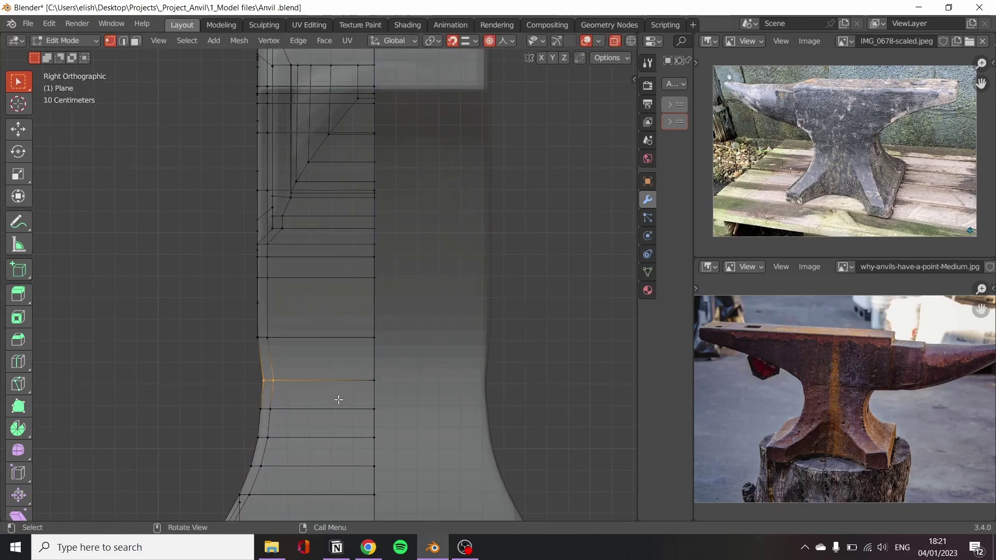
{"action": "key", "text": "g"}
{"action": "right_click", "coordinate": [185, 340]}
{"action": "key", "text": "g"}
{"action": "left_click", "coordinate": [178, 363]}
{"action": "mouse_move", "coordinate": [178, 363]}
{"action": "middle_mouse_down"}
{"action": "mouse_move", "coordinate": [322, 285]}
{"action": "mouse_move", "coordinate": [396, 367]}
{"action": "mouse_move", "coordinate": [467, 411]}
{"action": "mouse_move", "coordinate": [356, 167]}
{"action": "mouse_move", "coordinate": [367, 151]}
{"action": "middle_mouse_up"}
{"action": "scroll", "coordinate": [396, 367], "scroll_direction": "down", "scroll_amount": 3}
{"action": "scroll", "coordinate": [467, 412], "scroll_direction": "up", "scroll_amount": 5}
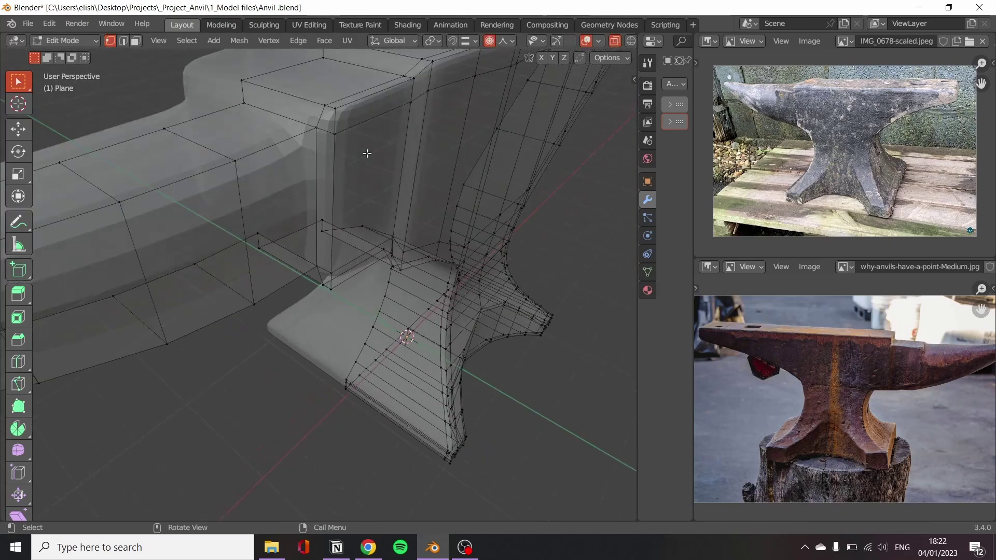
Add an edge loop around the anvil base, slide it into place, and clear the selection
{"action": "key", "text": "ctrl+r"}
{"action": "left_click", "coordinate": [366, 153]}
{"action": "left_click", "coordinate": [364, 188]}
{"action": "key", "text": "alt+a"}
{"action": "scroll", "coordinate": [311, 270], "scroll_direction": "down", "scroll_amount": 4}
{"action": "scroll", "coordinate": [258, 361], "scroll_direction": "up", "scroll_amount": 5}
{"action": "middle_click_drag", "start_coordinate": [258, 361], "coordinate": [366, 200]}
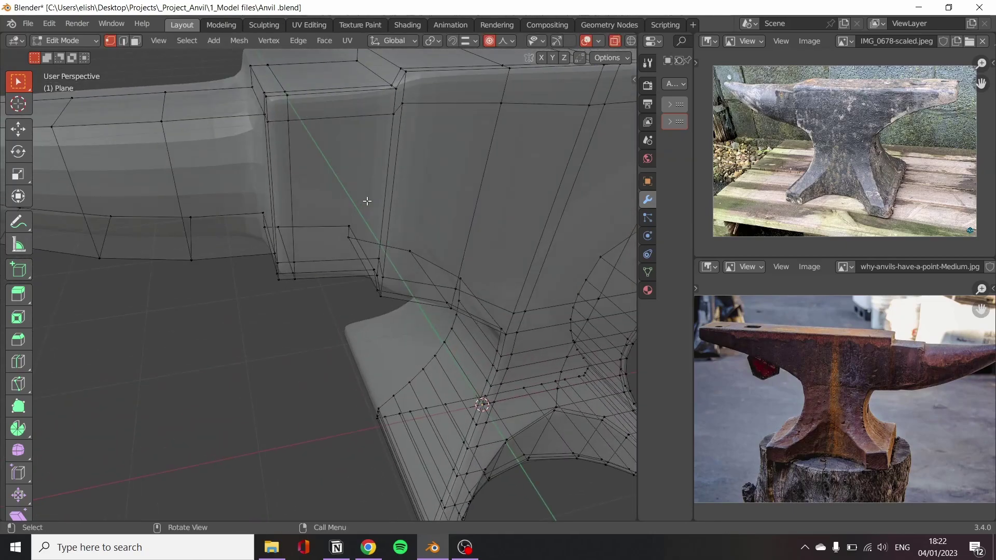
{"action": "left_click", "coordinate": [398, 146]}
{"action": "scroll", "coordinate": [397, 145], "scroll_direction": "down", "scroll_amount": 4}
{"action": "mouse_move", "coordinate": [398, 145]}
{"action": "middle_mouse_down"}
{"action": "mouse_move", "coordinate": [622, 401]}
{"action": "mouse_move", "coordinate": [467, 433]}
{"action": "mouse_move", "coordinate": [511, 240]}
{"action": "middle_mouse_up"}
{"action": "key", "text": "alt+a"}
Inspect the smoothed anvil in Object Mode, orbiting toward the waist
{"action": "key", "text": "Tab"}
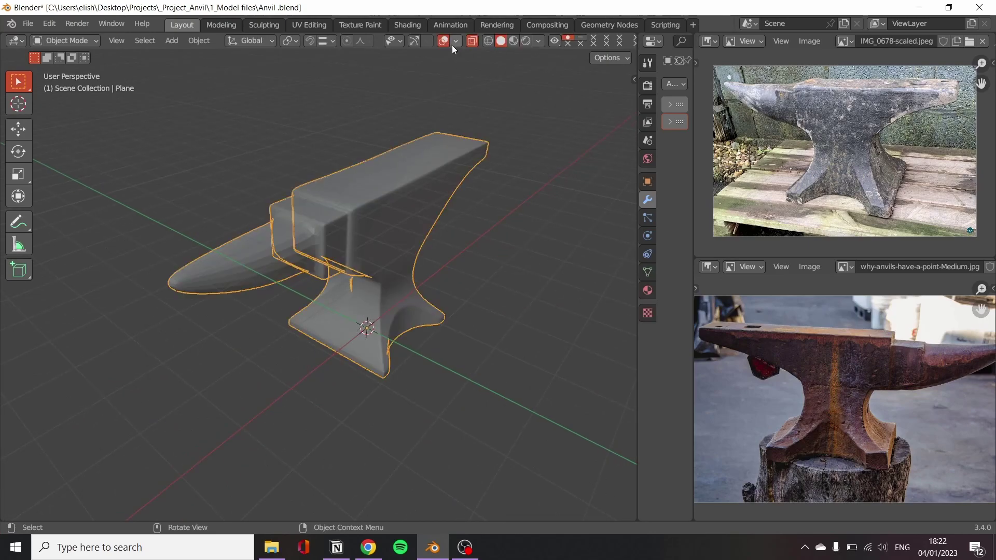
{"action": "mouse_move", "coordinate": [400, 397]}
{"action": "middle_mouse_down"}
{"action": "mouse_move", "coordinate": [438, 316]}
{"action": "mouse_move", "coordinate": [140, 310]}
{"action": "mouse_move", "coordinate": [456, 322]}
{"action": "middle_mouse_up"}
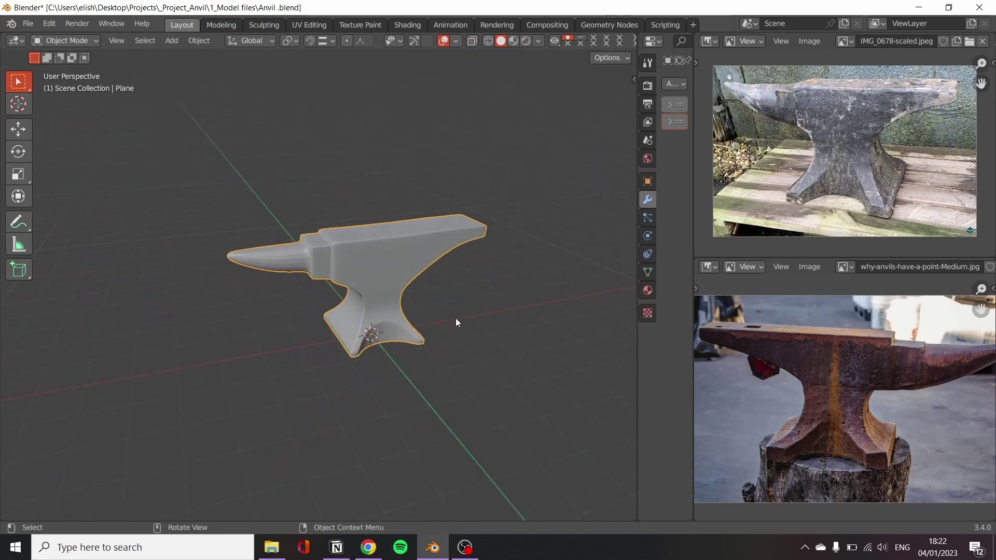
{"action": "scroll", "coordinate": [457, 323], "scroll_direction": "up", "scroll_amount": 3}
{"action": "middle_click_drag", "start_coordinate": [417, 362], "coordinate": [456, 300]}
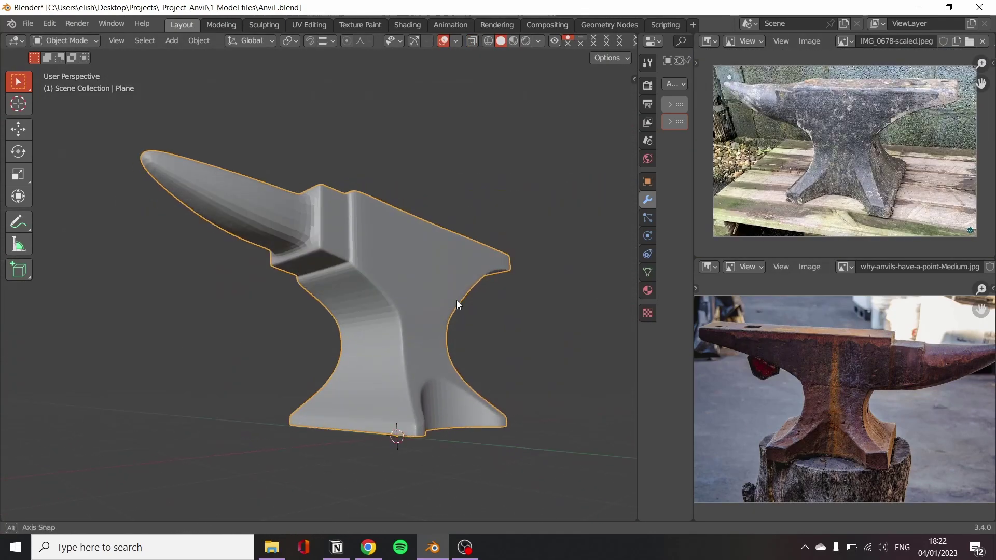
{"action": "scroll", "coordinate": [457, 300], "scroll_direction": "up", "scroll_amount": 3}
In X-ray, lower the vertex under the horn along Z with proportional editing
{"action": "key", "text": "Tab"}
{"action": "scroll", "coordinate": [251, 197], "scroll_direction": "up", "scroll_amount": 2}
{"action": "key", "text": "alt+z"}
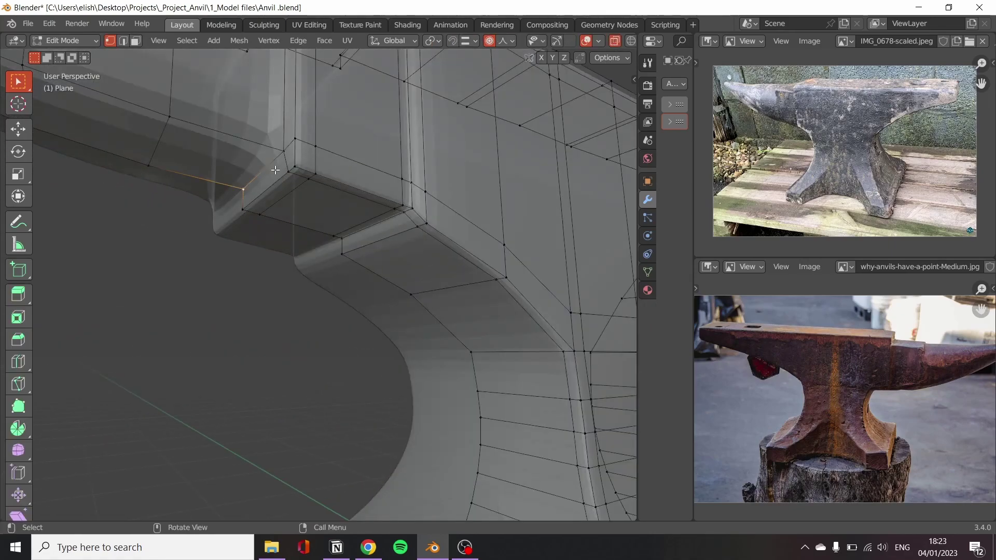
{"action": "mouse_move", "coordinate": [273, 169]}
{"action": "middle_mouse_down"}
{"action": "mouse_move", "coordinate": [272, 151]}
{"action": "mouse_move", "coordinate": [328, 187]}
{"action": "mouse_move", "coordinate": [303, 263]}
{"action": "mouse_move", "coordinate": [462, 296]}
{"action": "mouse_move", "coordinate": [204, 214]}
{"action": "middle_mouse_up"}
{"action": "left_click", "coordinate": [268, 161]}
{"action": "key", "text": "g"}
{"action": "key", "text": "z"}
{"action": "left_click", "coordinate": [268, 183]}
{"action": "key", "text": "g"}
{"action": "key", "text": "z"}
{"action": "left_click", "coordinate": [322, 198]}
Insert a new edge loop along the anvil body between waist and horn
{"action": "scroll", "coordinate": [204, 213], "scroll_direction": "down", "scroll_amount": 3}
{"action": "scroll", "coordinate": [398, 256], "scroll_direction": "up", "scroll_amount": 5}
{"action": "mouse_move", "coordinate": [398, 256]}
{"action": "middle_mouse_down"}
{"action": "mouse_move", "coordinate": [396, 306]}
{"action": "mouse_move", "coordinate": [426, 329]}
{"action": "mouse_move", "coordinate": [445, 327]}
{"action": "middle_mouse_up"}
{"action": "scroll", "coordinate": [301, 333], "scroll_direction": "down", "scroll_amount": 2}
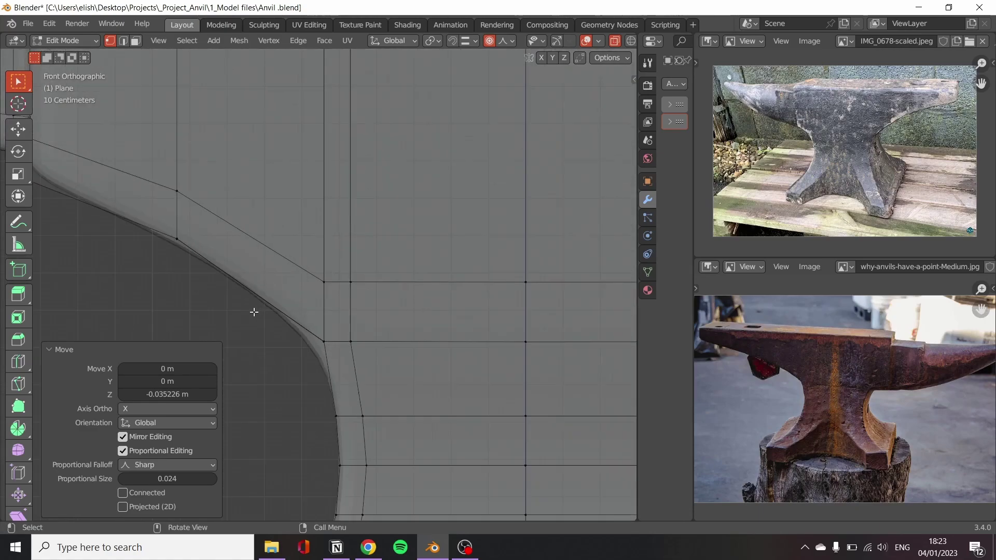
{"action": "scroll", "coordinate": [251, 312], "scroll_direction": "down", "scroll_amount": 3}
{"action": "scroll", "coordinate": [339, 372], "scroll_direction": "up", "scroll_amount": 4}
{"action": "mouse_move", "coordinate": [339, 372]}
{"action": "middle_mouse_down"}
{"action": "mouse_move", "coordinate": [465, 137]}
{"action": "mouse_move", "coordinate": [485, 145]}
{"action": "mouse_move", "coordinate": [561, 313]}
{"action": "middle_mouse_up"}
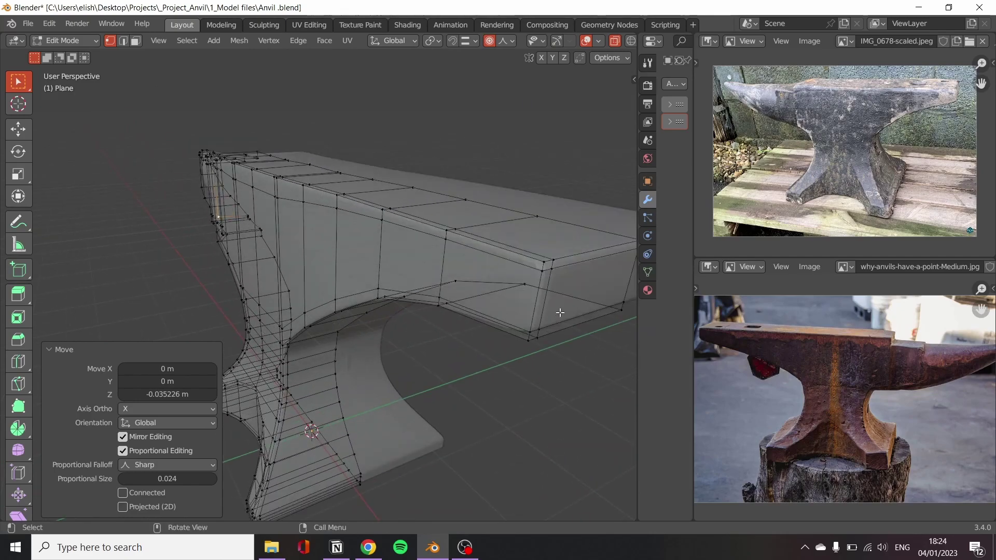
{"action": "left_click", "coordinate": [521, 265]}
{"action": "mouse_move", "coordinate": [391, 368]}
{"action": "middle_mouse_down"}
{"action": "mouse_move", "coordinate": [338, 271]}
{"action": "mouse_move", "coordinate": [383, 155]}
{"action": "mouse_move", "coordinate": [308, 123]}
{"action": "middle_mouse_up"}
{"action": "middle_click_drag", "start_coordinate": [406, 245], "coordinate": [396, 244]}
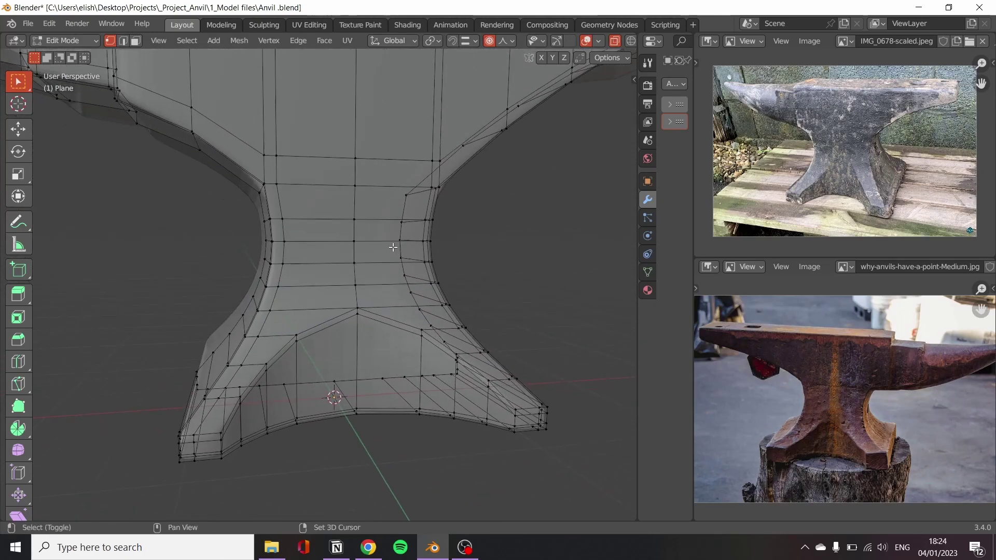
{"action": "scroll", "coordinate": [396, 244], "scroll_direction": "up", "scroll_amount": 3}
Insert a vertical edge loop through the waist and slide it near the centre line
{"action": "key", "text": "ctrl+r"}
{"action": "left_click", "coordinate": [321, 274]}
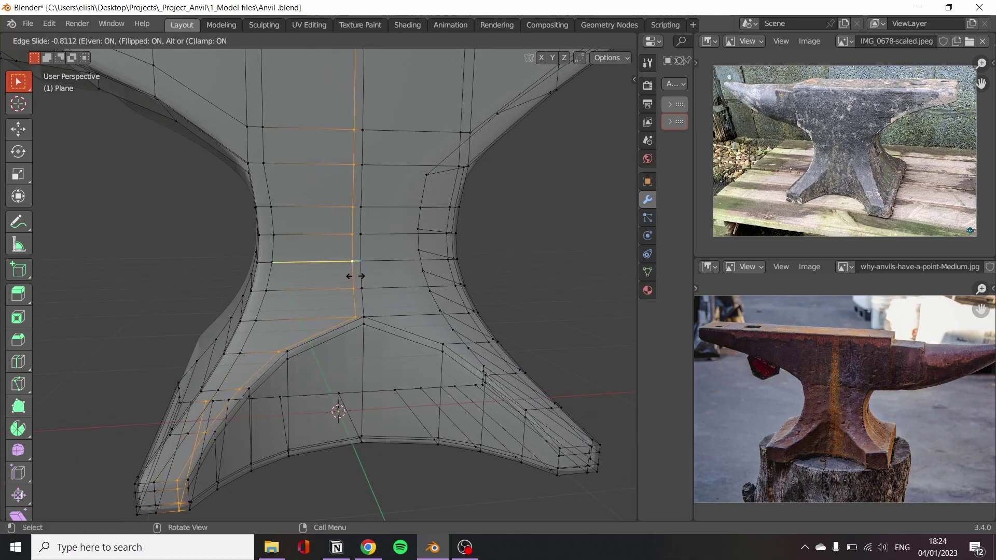
{"action": "left_click", "coordinate": [355, 276]}
{"action": "key", "text": "KP_1"}
{"action": "key", "text": "g"}
{"action": "key", "text": "g"}
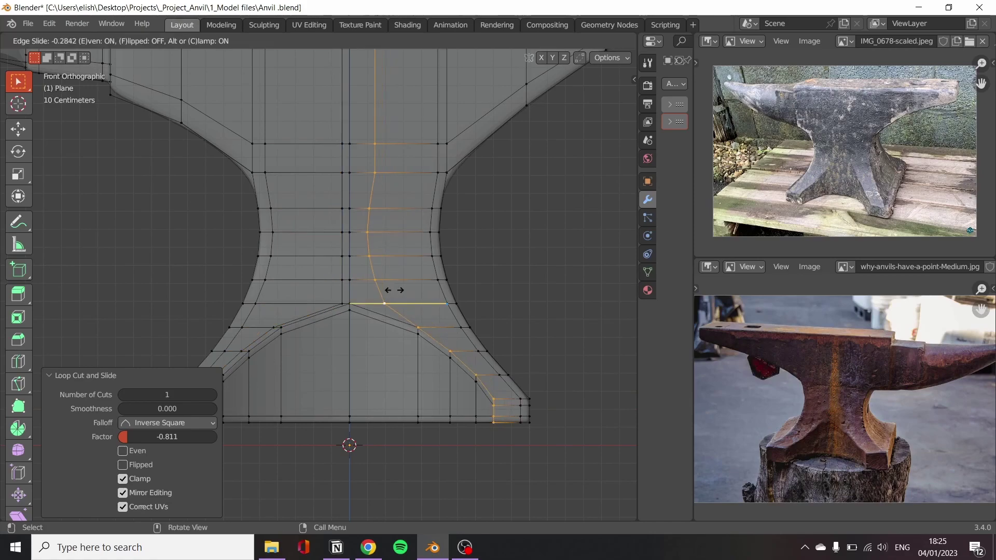
{"action": "left_click", "coordinate": [369, 278]}
{"action": "scroll", "coordinate": [460, 357], "scroll_direction": "up", "scroll_amount": 5}
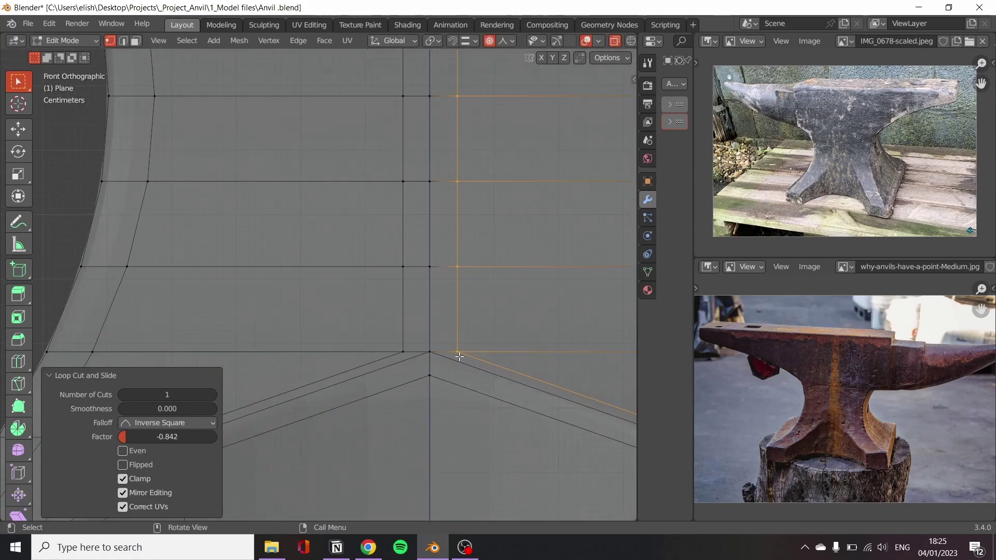
Scale the two vertices beside the arch peak together and merge them At Center
{"action": "left_click", "coordinate": [458, 349], "text": "alt"}
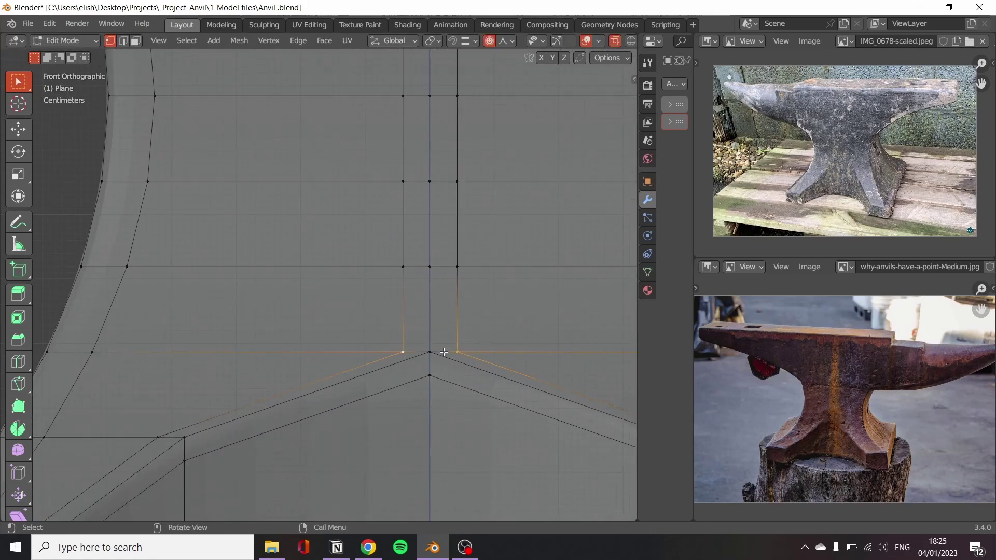
{"action": "key", "text": "g"}
{"action": "left_click", "coordinate": [455, 326]}
{"action": "key", "text": "s"}
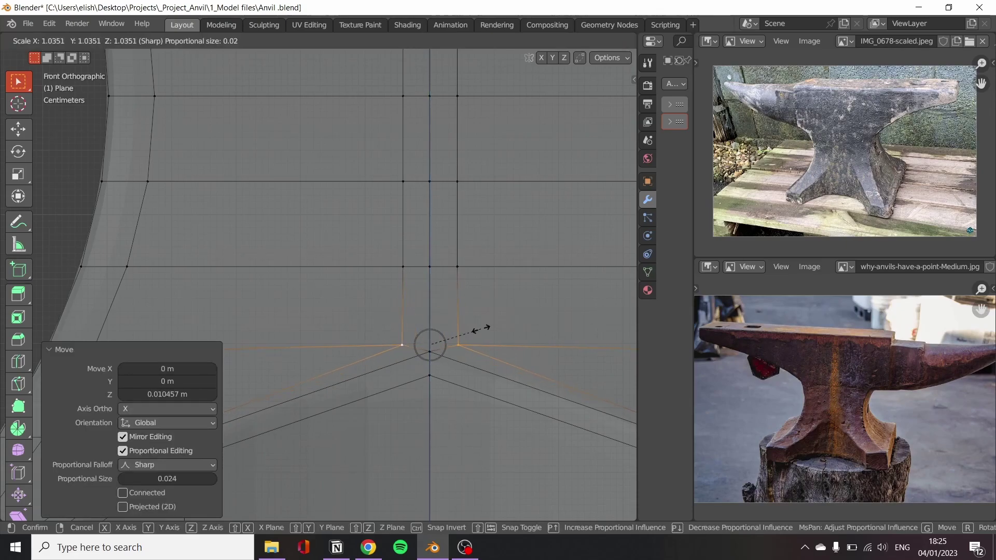
{"action": "left_click", "coordinate": [439, 337]}
{"action": "key", "text": "m"}
{"action": "left_click", "coordinate": [400, 271]}
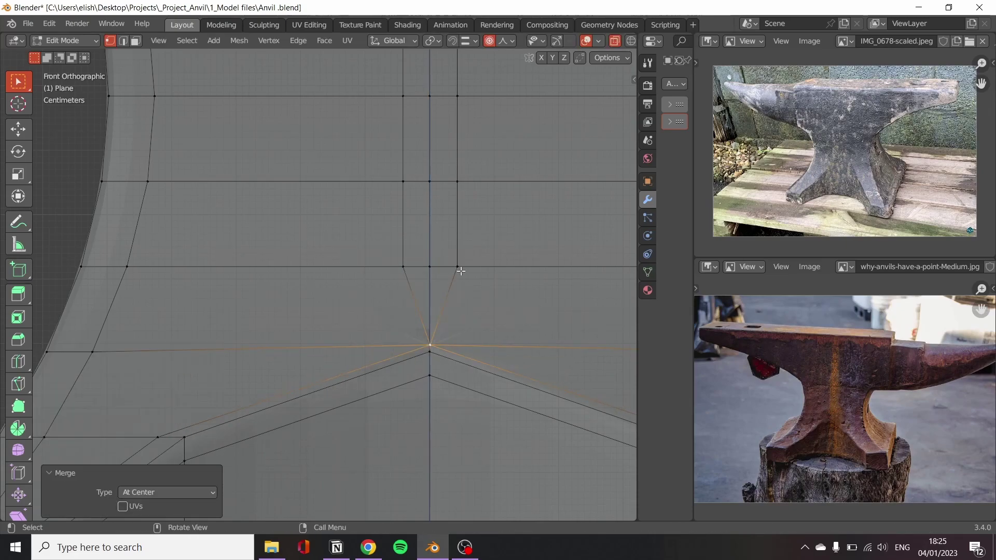
{"action": "middle_click_drag", "start_coordinate": [464, 297], "coordinate": [394, 405], "text": "shift"}
Slide the vertical edge beside the centre onto the centre line
{"action": "key", "text": "ctrl+r"}
{"action": "left_click", "coordinate": [341, 299], "text": "alt"}
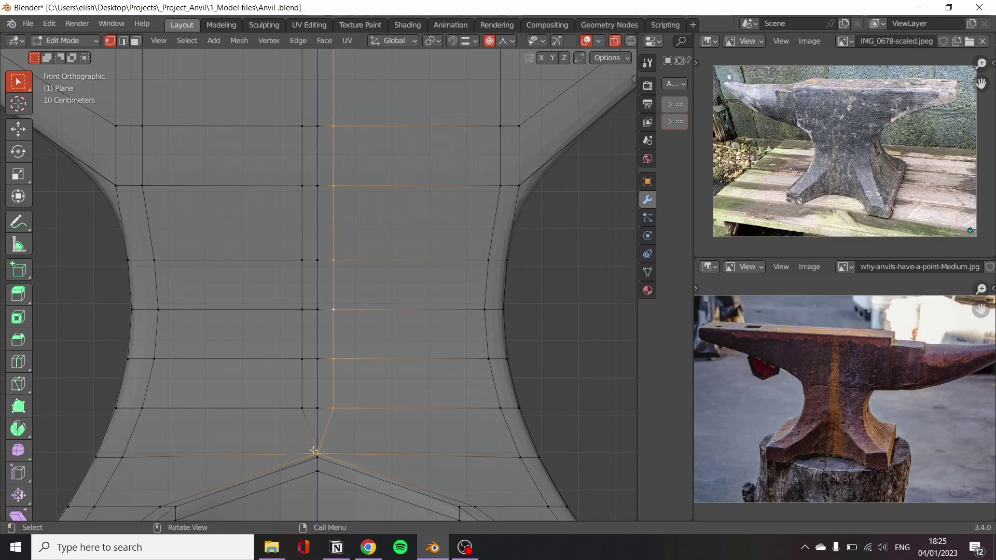
{"action": "scroll", "coordinate": [342, 430], "scroll_direction": "up", "scroll_amount": 3}
{"action": "scroll", "coordinate": [353, 391], "scroll_direction": "down", "scroll_amount": 1}
{"action": "scroll", "coordinate": [374, 406], "scroll_direction": "up", "scroll_amount": 3}
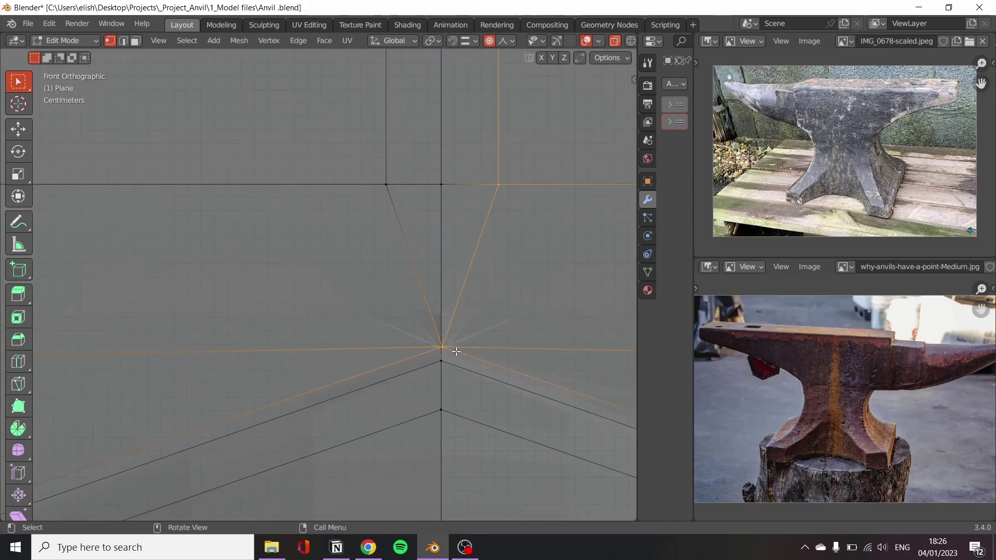
{"action": "key", "text": "g"}
{"action": "key", "text": "g"}
{"action": "key", "text": "Escape"}
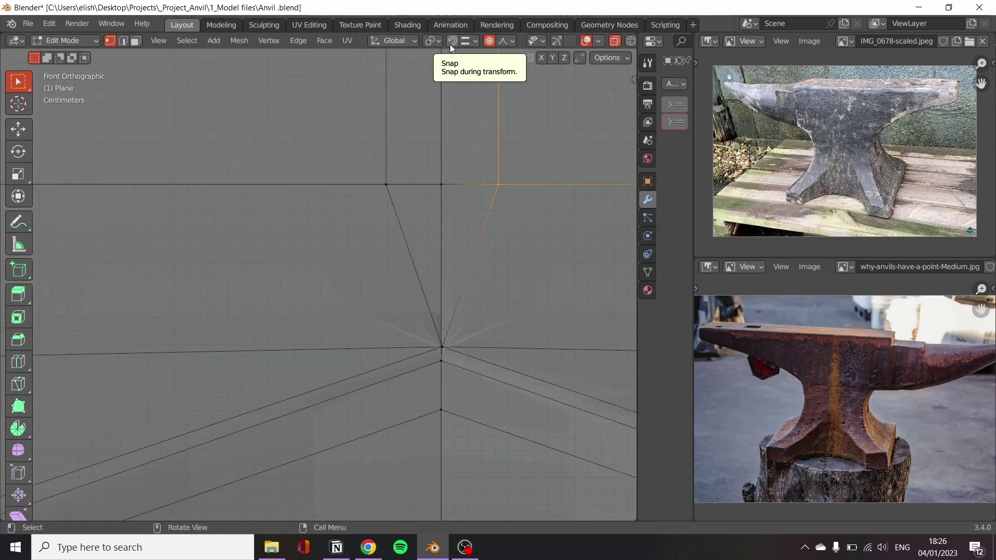
{"action": "key", "text": "g"}
{"action": "key", "text": "g"}
{"action": "left_click", "coordinate": [400, 169]}
Slide the opposite vertical edge onto the centre line as well
{"action": "scroll", "coordinate": [400, 169], "scroll_direction": "down", "scroll_amount": 2}
{"action": "scroll", "coordinate": [385, 144], "scroll_direction": "down", "scroll_amount": 2}
{"action": "scroll", "coordinate": [386, 144], "scroll_direction": "up", "scroll_amount": 2}
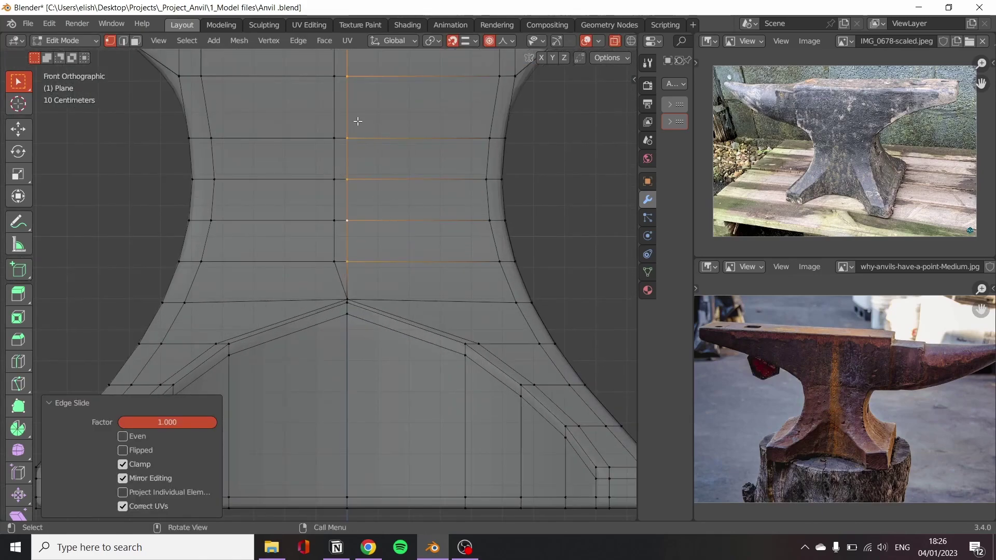
{"action": "scroll", "coordinate": [333, 139], "scroll_direction": "up", "scroll_amount": 3}
{"action": "scroll", "coordinate": [333, 139], "scroll_direction": "up", "scroll_amount": 3}
{"action": "key", "text": "g"}
{"action": "key", "text": "g"}
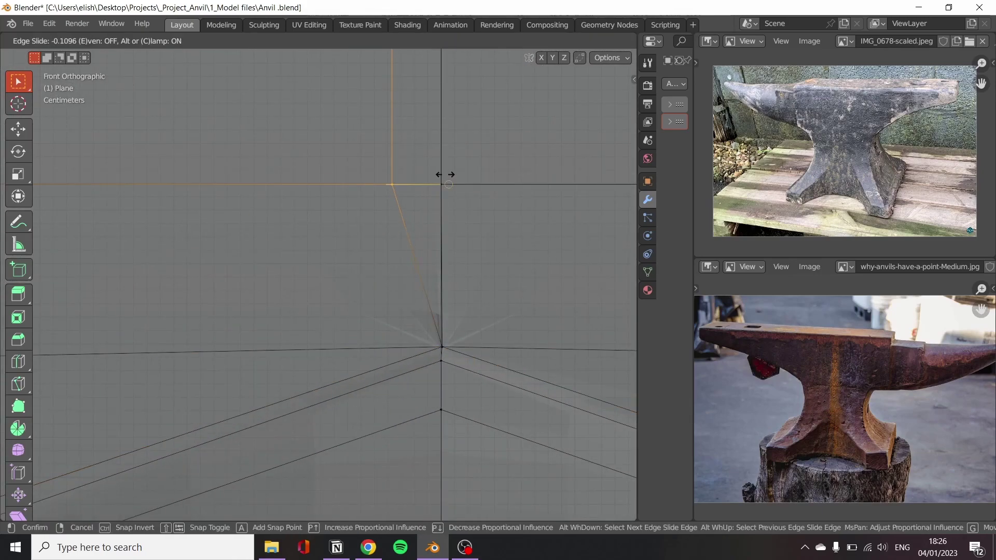
{"action": "left_click", "coordinate": [470, 258]}
{"action": "scroll", "coordinate": [469, 258], "scroll_direction": "down", "scroll_amount": 4}
Merge the whole mesh By Distance, removing 20 duplicate vertices, and inspect the anvil
{"action": "key", "text": "a"}
{"action": "key", "text": "m"}
{"action": "left_click", "coordinate": [438, 234]}
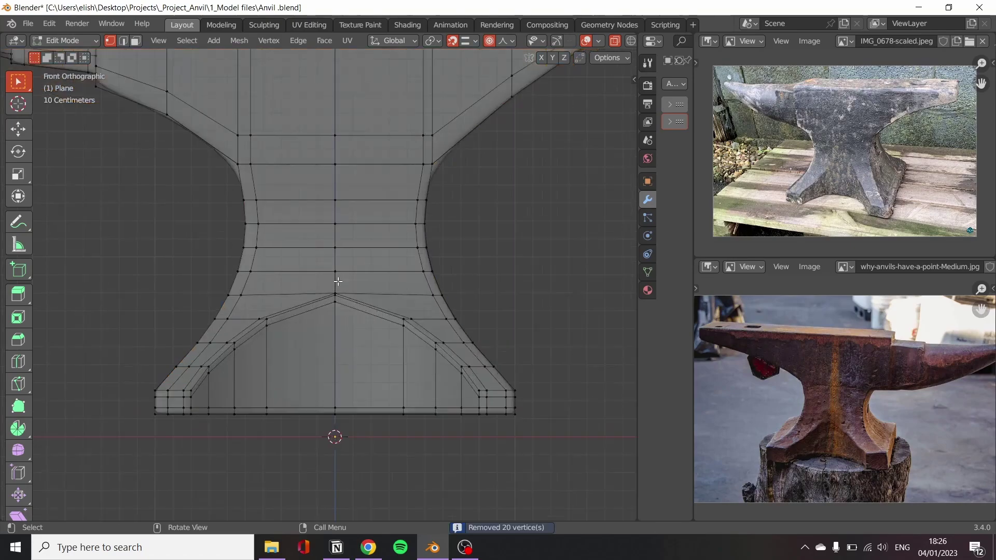
{"action": "middle_click_drag", "start_coordinate": [312, 311], "coordinate": [162, 320]}
{"action": "scroll", "coordinate": [162, 320], "scroll_direction": "up", "scroll_amount": 3}
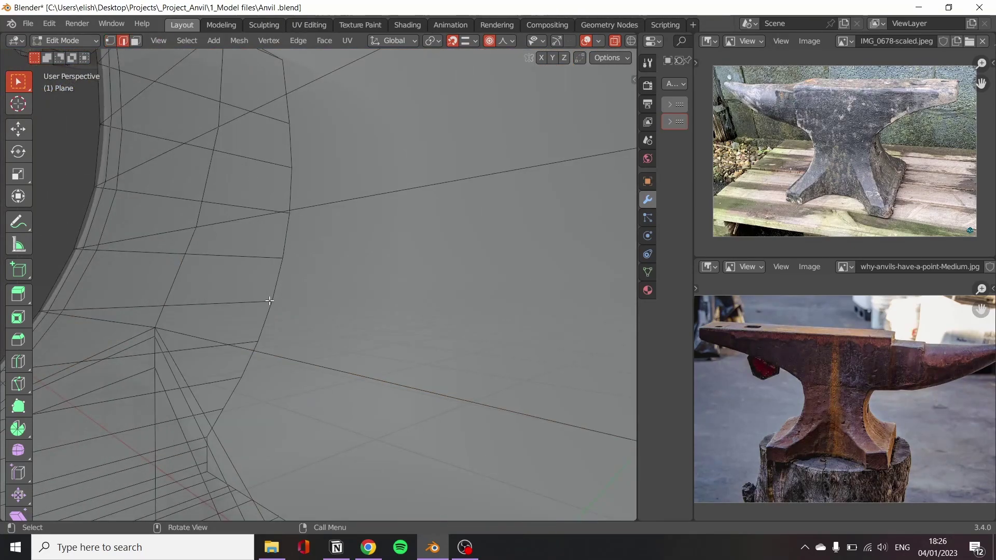
{"action": "key", "text": "Tab"}
{"action": "scroll", "coordinate": [254, 292], "scroll_direction": "down", "scroll_amount": 5}
{"action": "middle_click_drag", "start_coordinate": [305, 196], "coordinate": [523, 162]}
{"action": "scroll", "coordinate": [316, 390], "scroll_direction": "down", "scroll_amount": 3}
{"action": "mouse_move", "coordinate": [317, 391]}
{"action": "middle_mouse_down"}
{"action": "mouse_move", "coordinate": [453, 345]}
{"action": "mouse_move", "coordinate": [182, 216]}
{"action": "mouse_move", "coordinate": [376, 232]}
{"action": "mouse_move", "coordinate": [538, 341]}
{"action": "middle_mouse_up"}
{"action": "key", "text": "Tab"}
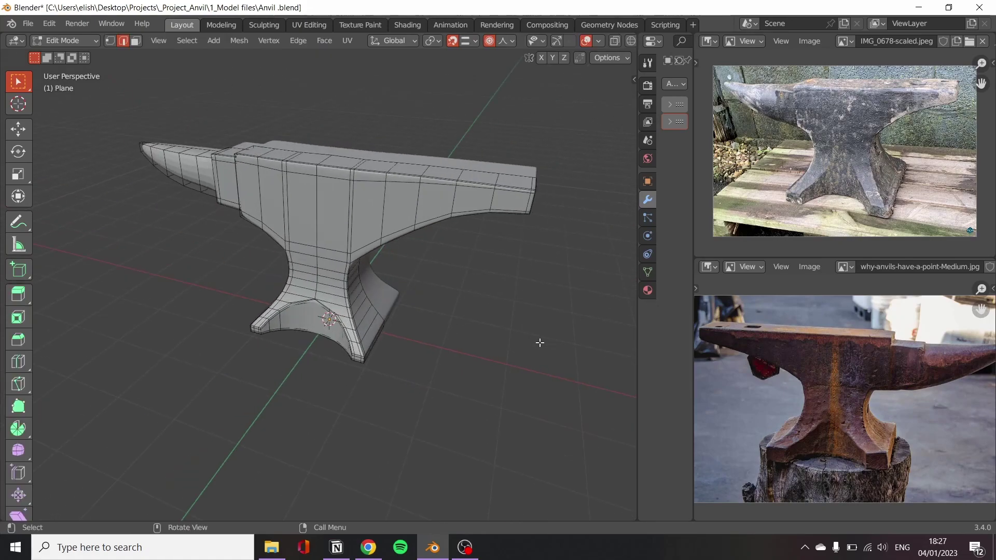
Box-select the tail-end vertices and extend the tail outward in front view
{"action": "left_click_drag", "start_coordinate": [569, 345], "coordinate": [514, 138]}
{"action": "key", "text": "g"}
{"action": "left_click", "coordinate": [604, 342]}
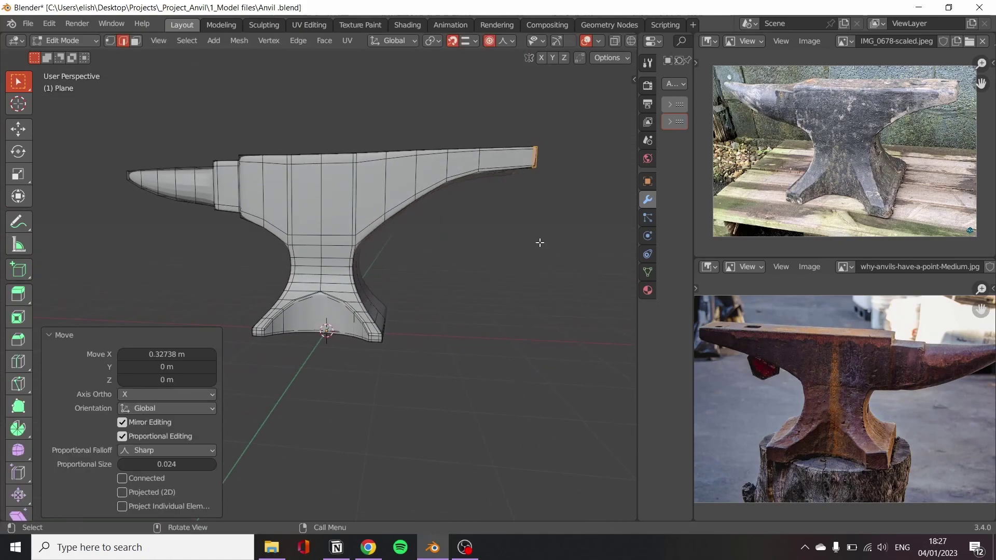
{"action": "middle_click_drag", "start_coordinate": [604, 342], "coordinate": [439, 287]}
{"action": "left_click", "coordinate": [616, 45]}
{"action": "key", "text": "KP_1"}
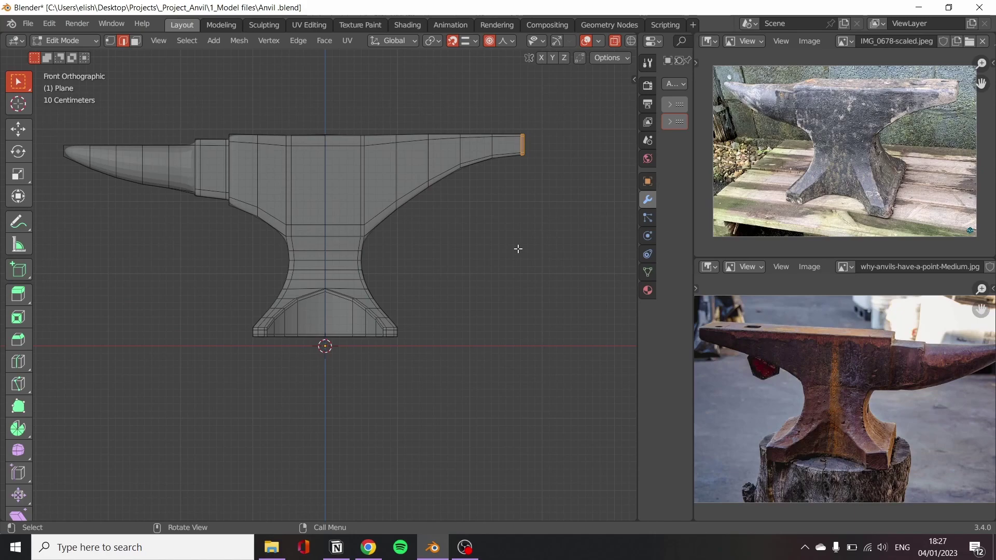
{"action": "key", "text": "g"}
{"action": "left_click", "coordinate": [566, 244]}
{"action": "middle_click_drag", "start_coordinate": [566, 244], "coordinate": [513, 219]}
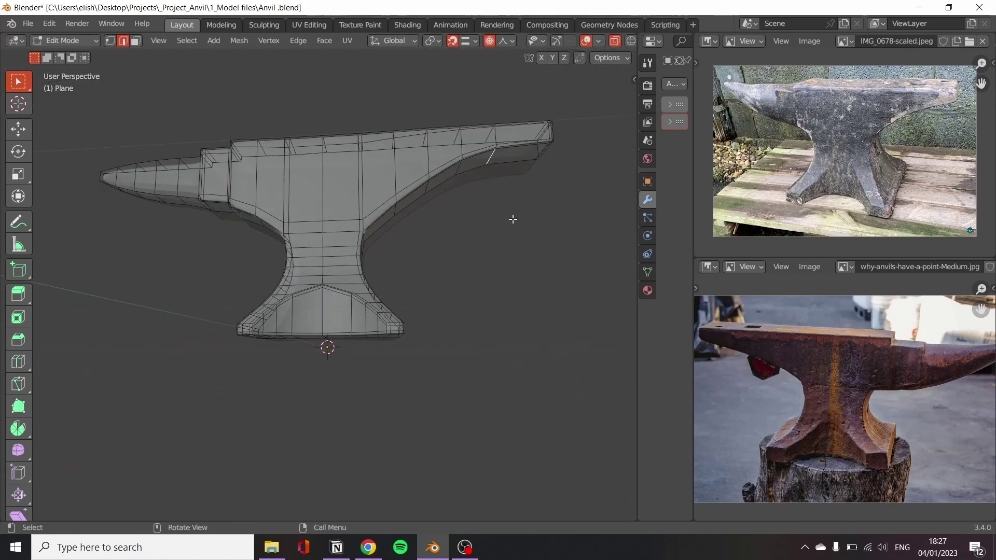
Reshape the curve under the tail with a soft-falloff move
{"action": "key", "text": "a"}
{"action": "key", "text": "KP_1"}
{"action": "left_click_drag", "start_coordinate": [519, 219], "coordinate": [484, 153]}
{"action": "key", "text": "g"}
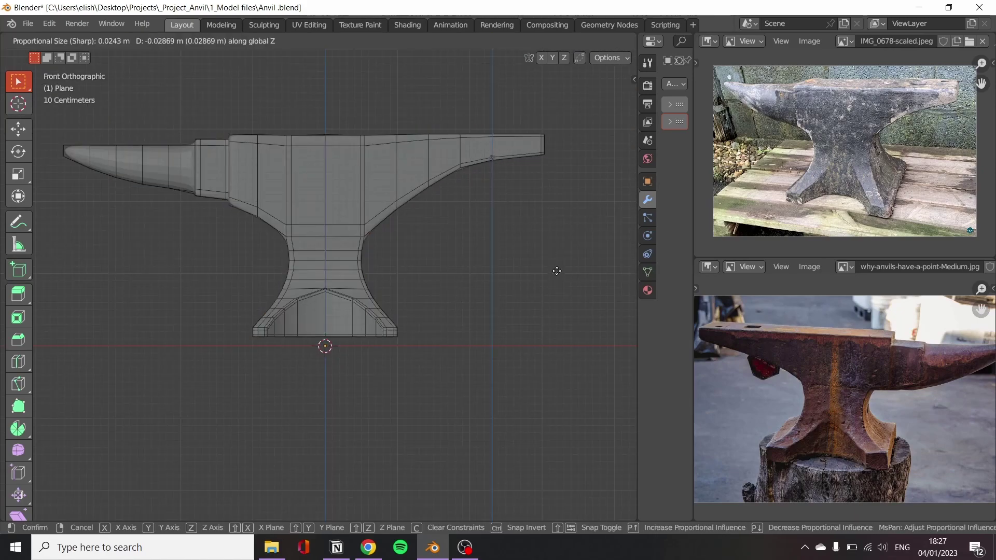
{"action": "left_click", "coordinate": [559, 273]}
{"action": "mouse_move", "coordinate": [559, 272]}
{"action": "middle_mouse_down"}
{"action": "mouse_move", "coordinate": [521, 276]}
{"action": "mouse_move", "coordinate": [334, 229]}
{"action": "mouse_move", "coordinate": [396, 283]}
{"action": "mouse_move", "coordinate": [416, 226]}
{"action": "middle_mouse_up"}
Slide an edge loop along the anvil body to a new position
{"action": "key", "text": "g"}
{"action": "key", "text": "g"}
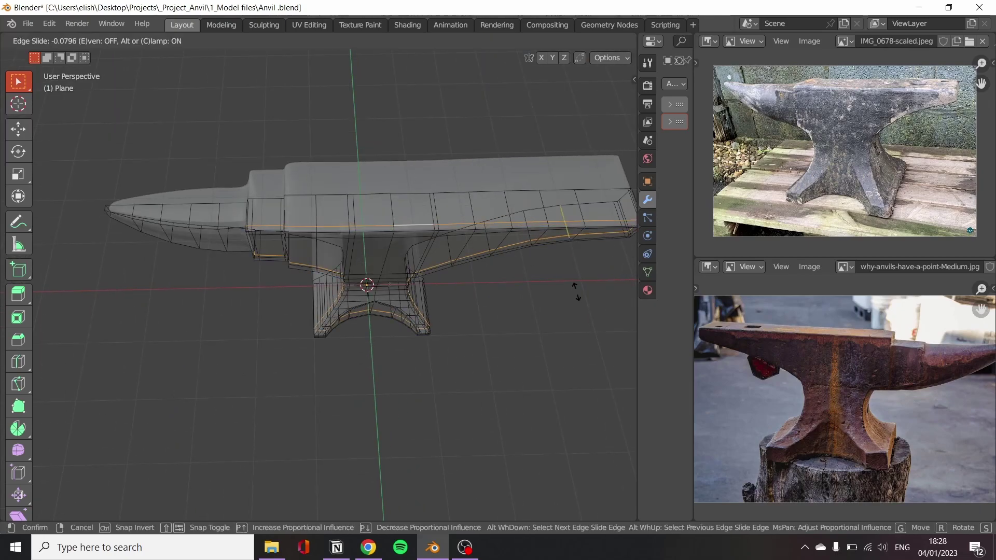
{"action": "left_click", "coordinate": [576, 292]}
{"action": "middle_click_drag", "start_coordinate": [576, 292], "coordinate": [755, 331]}
{"action": "scroll", "coordinate": [750, 335], "scroll_direction": "up", "scroll_amount": 3}
{"action": "scroll", "coordinate": [839, 406], "scroll_direction": "down", "scroll_amount": 3}
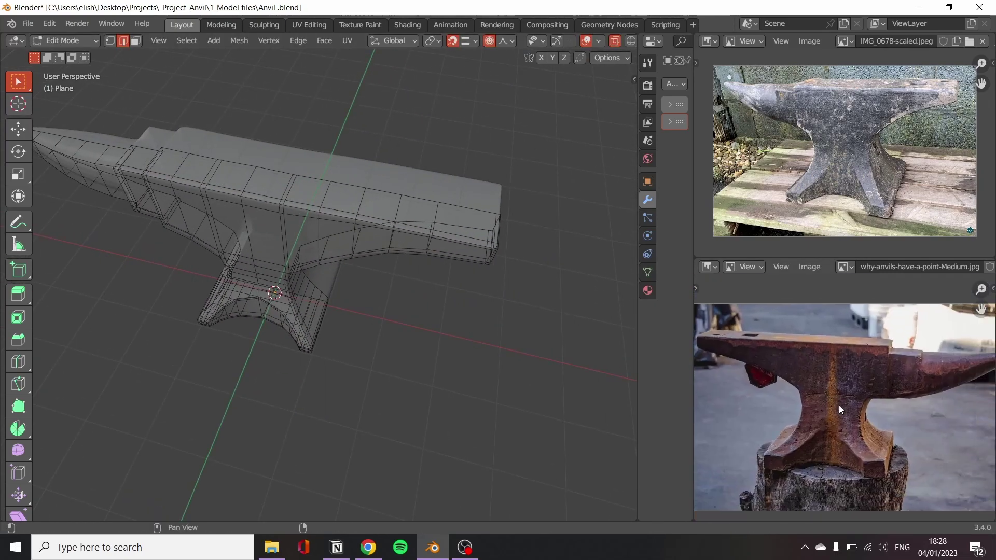
{"action": "scroll", "coordinate": [839, 405], "scroll_direction": "down", "scroll_amount": 1}
{"action": "mouse_move", "coordinate": [358, 389]}
{"action": "middle_mouse_down"}
{"action": "mouse_move", "coordinate": [418, 240]}
{"action": "mouse_move", "coordinate": [309, 358]}
{"action": "mouse_move", "coordinate": [281, 182]}
{"action": "mouse_move", "coordinate": [280, 309]}
{"action": "mouse_move", "coordinate": [434, 414]}
{"action": "mouse_move", "coordinate": [530, 337]}
{"action": "mouse_move", "coordinate": [510, 307]}
{"action": "mouse_move", "coordinate": [260, 313]}
{"action": "middle_mouse_up"}
Raise the horn tip about 9.5 cm along Z with soft falloff and check the object
{"action": "key", "text": "g"}
{"action": "key", "text": "z"}
{"action": "left_click", "coordinate": [280, 292]}
{"action": "key", "text": "Tab"}
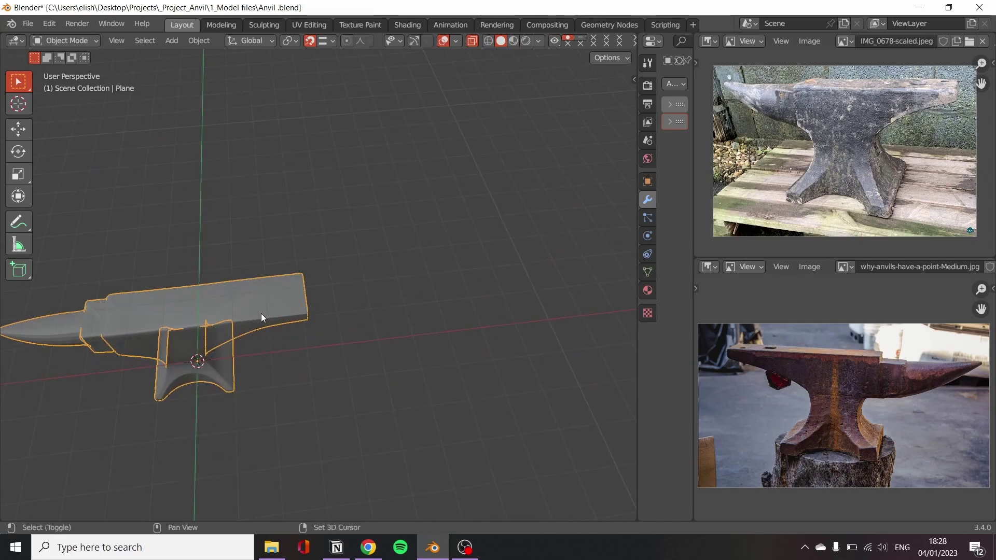
{"action": "key", "text": "Tab"}
{"action": "scroll", "coordinate": [261, 314], "scroll_direction": "up", "scroll_amount": 5}
{"action": "scroll", "coordinate": [431, 294], "scroll_direction": "up", "scroll_amount": 3}
{"action": "scroll", "coordinate": [431, 294], "scroll_direction": "up", "scroll_amount": 2}
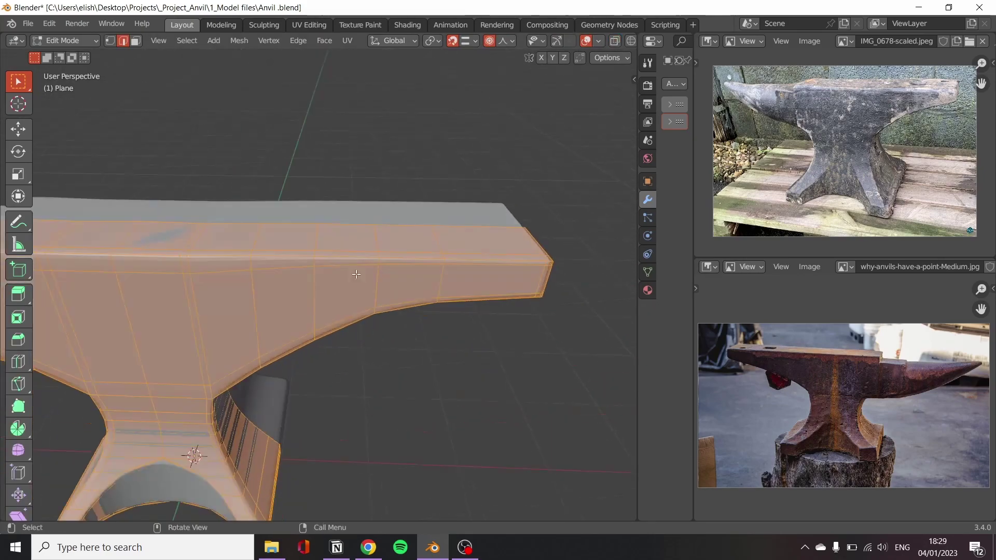
Merge the two stray waist vertices At Last
{"action": "middle_click_drag", "start_coordinate": [431, 295], "coordinate": [358, 290]}
{"action": "key", "text": "1"}
{"action": "scroll", "coordinate": [358, 290], "scroll_direction": "down", "scroll_amount": 6}
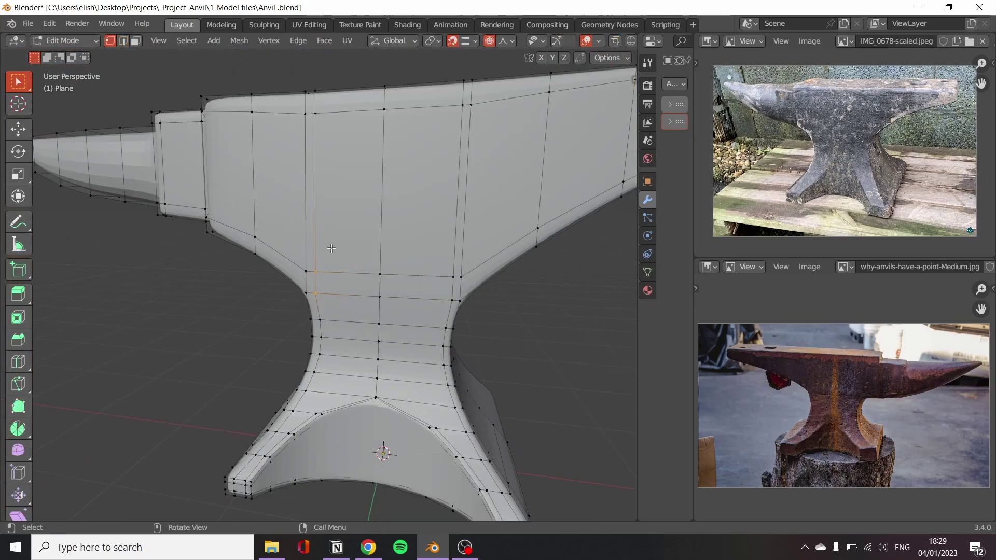
{"action": "scroll", "coordinate": [308, 290], "scroll_direction": "up", "scroll_amount": 7}
{"action": "key", "text": "m"}
{"action": "left_click", "coordinate": [290, 264]}
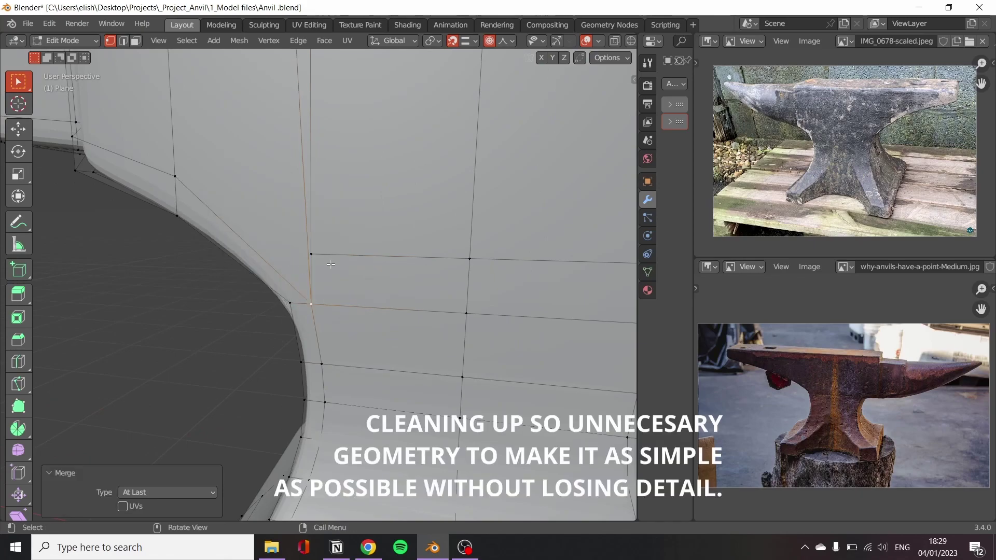
Dissolve the two redundant vertical edge loops on the anvil body
{"action": "scroll", "coordinate": [350, 140], "scroll_direction": "down", "scroll_amount": 4}
{"action": "scroll", "coordinate": [349, 140], "scroll_direction": "down", "scroll_amount": 1}
{"action": "scroll", "coordinate": [321, 126], "scroll_direction": "down", "scroll_amount": 4}
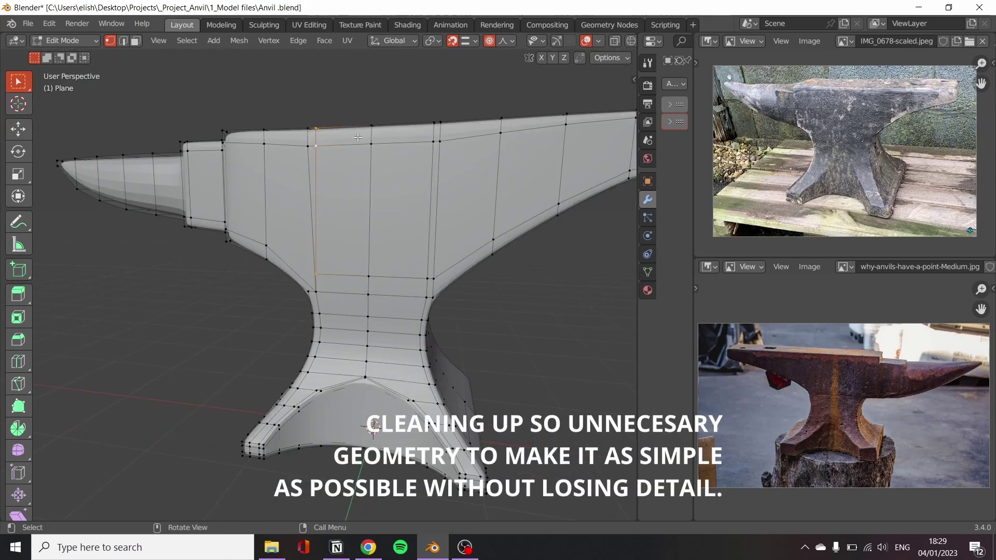
{"action": "left_click", "coordinate": [311, 208], "text": "alt"}
{"action": "key", "text": "x"}
{"action": "left_click", "coordinate": [279, 344]}
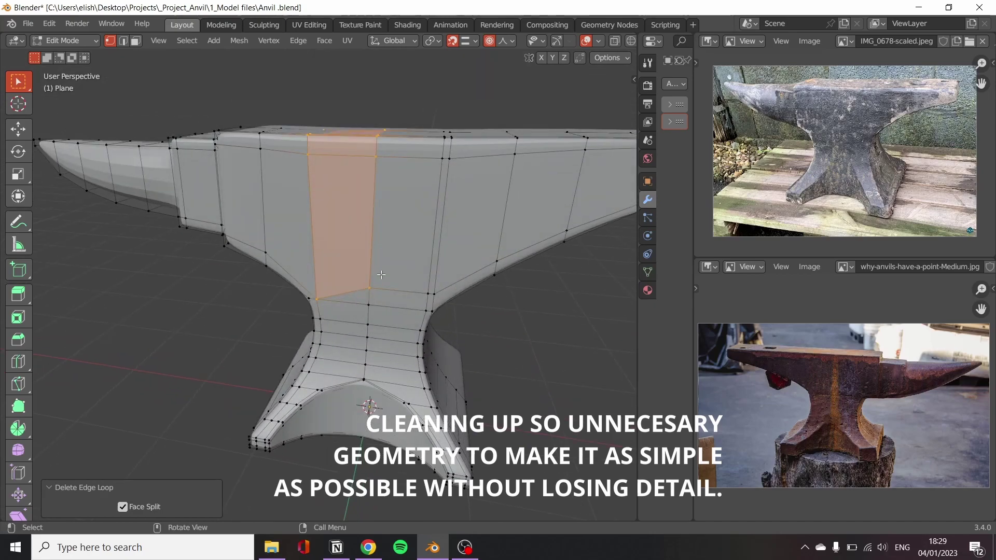
{"action": "scroll", "coordinate": [384, 290], "scroll_direction": "up", "scroll_amount": 3}
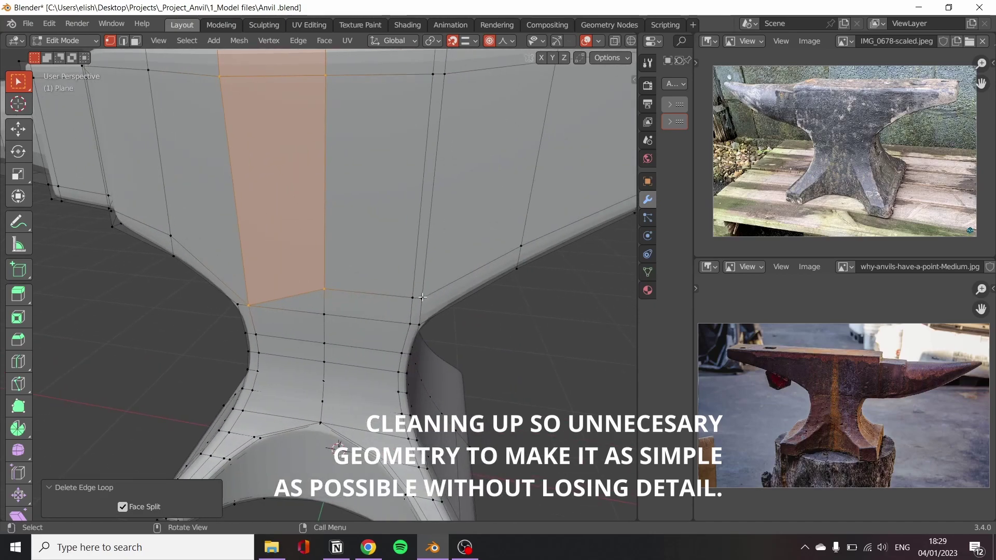
{"action": "left_click", "coordinate": [391, 312], "text": "alt"}
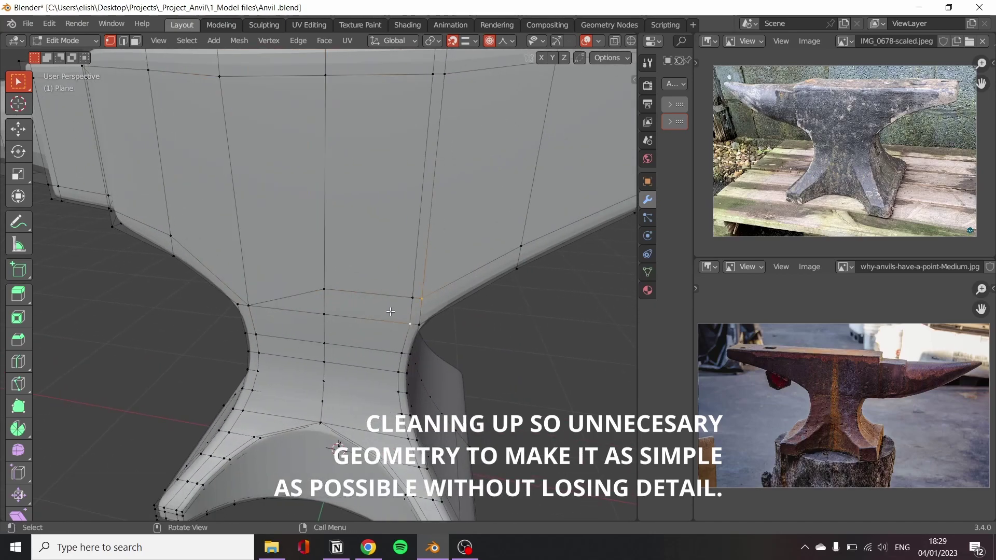
{"action": "left_click", "coordinate": [344, 200], "text": "alt+shift"}
{"action": "key", "text": "ctrl+x"}
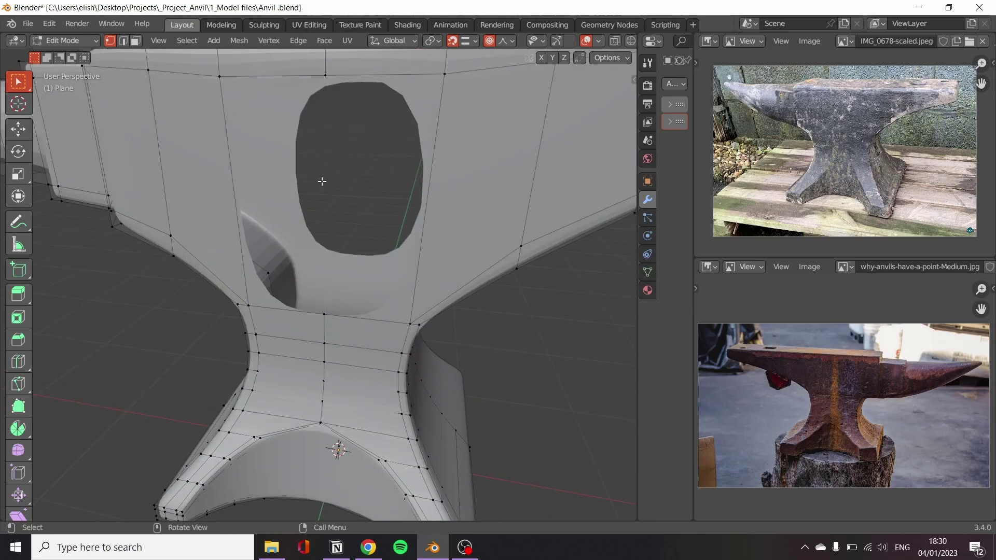
In front X-ray view, raise the waist's top edge loop about 10 cm along Z
{"action": "key", "text": "KP_1"}
{"action": "left_click", "coordinate": [340, 150]}
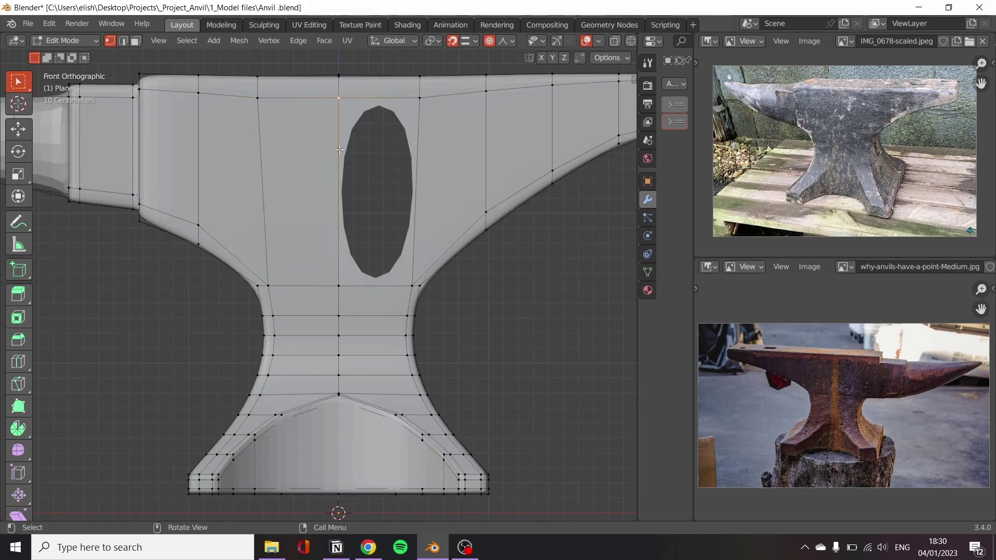
{"action": "left_click", "coordinate": [386, 175]}
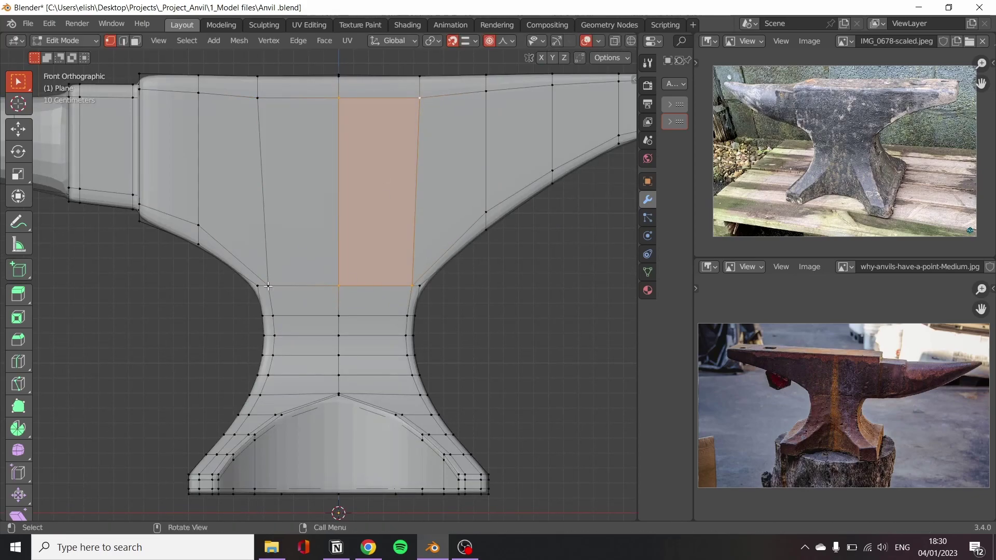
{"action": "left_click", "coordinate": [615, 41]}
{"action": "left_click", "coordinate": [378, 286], "text": "alt"}
{"action": "key", "text": "g"}
{"action": "key", "text": "z"}
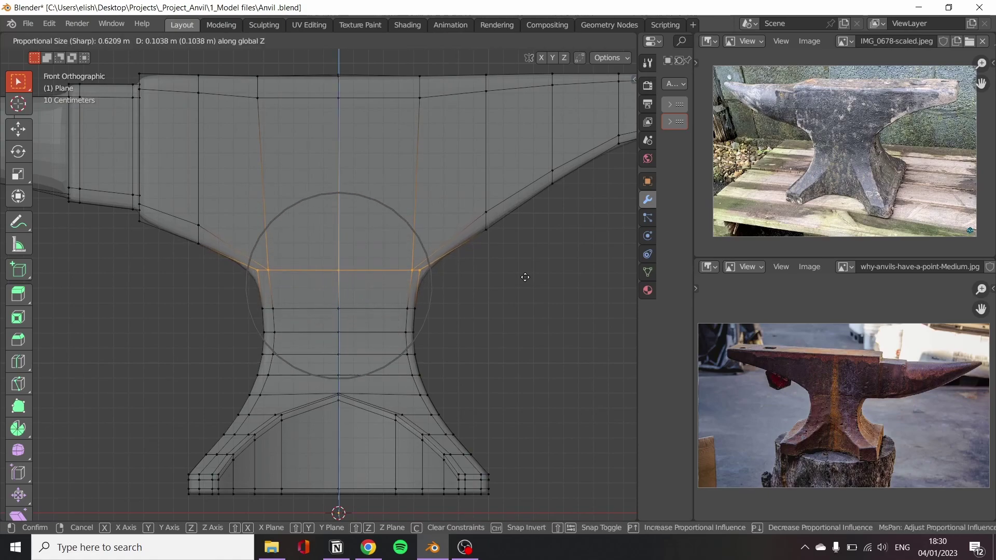
{"action": "left_click", "coordinate": [525, 277]}
{"action": "mouse_move", "coordinate": [522, 276]}
{"action": "middle_mouse_down"}
{"action": "mouse_move", "coordinate": [477, 325]}
{"action": "mouse_move", "coordinate": [378, 252]}
{"action": "mouse_move", "coordinate": [446, 239]}
{"action": "mouse_move", "coordinate": [383, 260]}
{"action": "mouse_move", "coordinate": [382, 289]}
{"action": "mouse_move", "coordinate": [396, 296]}
{"action": "middle_mouse_up"}
Cut a new edge loop across the anvil's tail
{"action": "scroll", "coordinate": [359, 155], "scroll_direction": "up", "scroll_amount": 2}
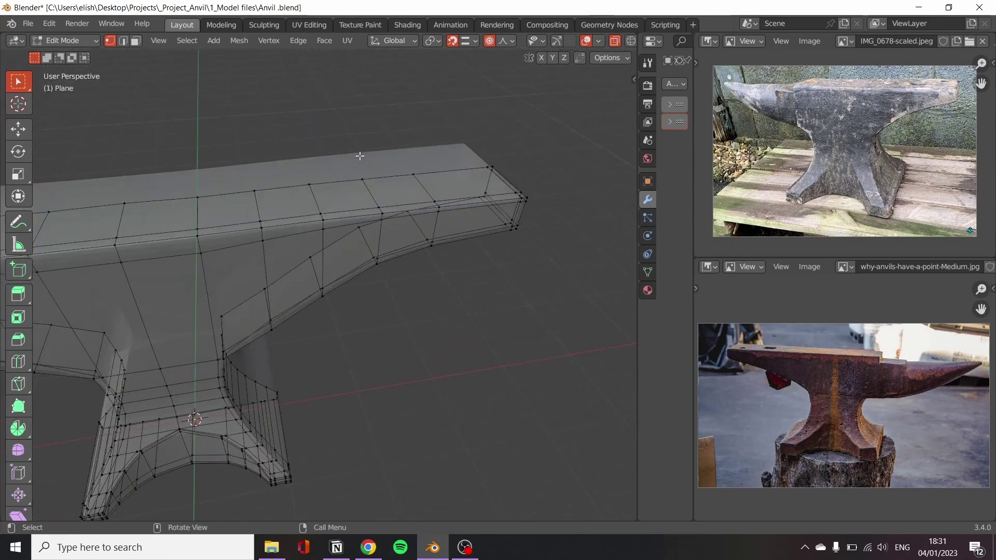
{"action": "key", "text": "3"}
{"action": "scroll", "coordinate": [377, 233], "scroll_direction": "up", "scroll_amount": 2}
{"action": "left_click", "coordinate": [347, 208]}
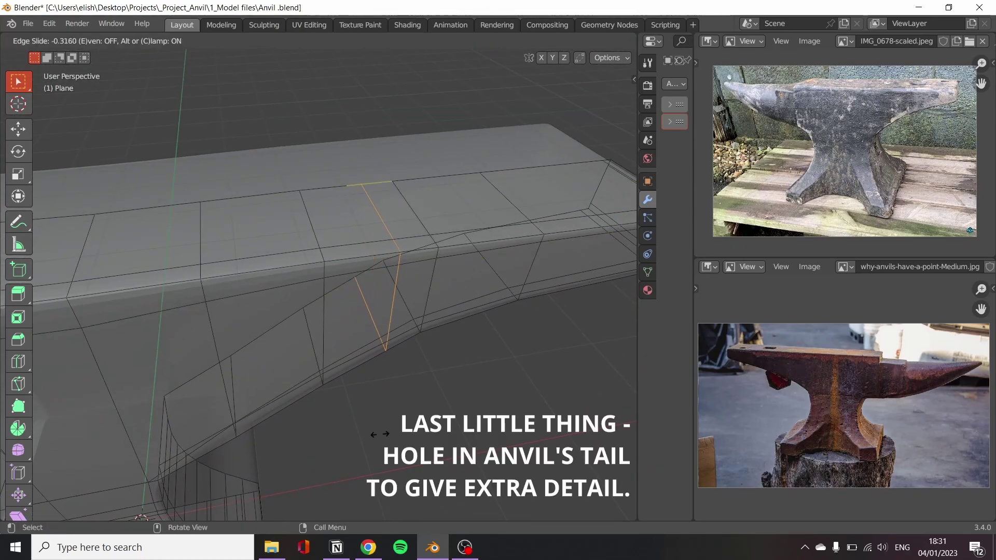
{"action": "left_click", "coordinate": [356, 423]}
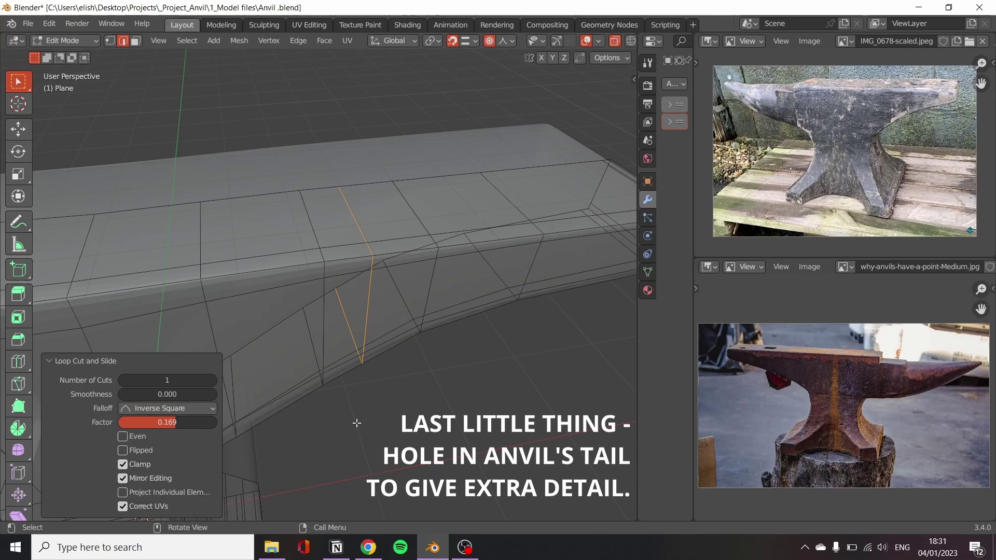
Extrude the tail's top face downward to sink the hardy hole
{"action": "key", "text": "3"}
{"action": "left_click", "coordinate": [400, 208]}
{"action": "mouse_move", "coordinate": [400, 209]}
{"action": "middle_mouse_down"}
{"action": "mouse_move", "coordinate": [395, 290]}
{"action": "mouse_move", "coordinate": [437, 356]}
{"action": "middle_mouse_up"}
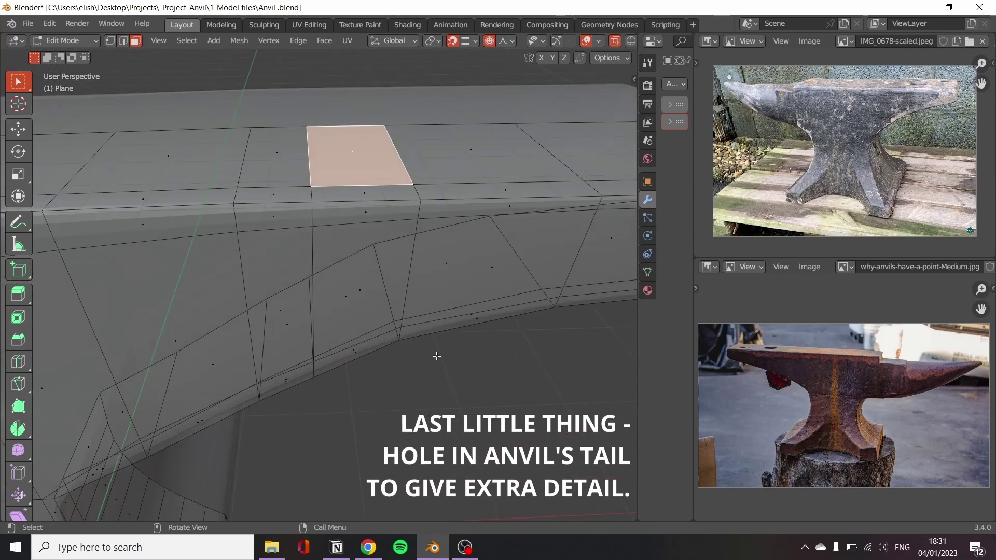
{"action": "key", "text": "e"}
{"action": "right_click", "coordinate": [459, 439]}
{"action": "key", "text": "KP_1"}
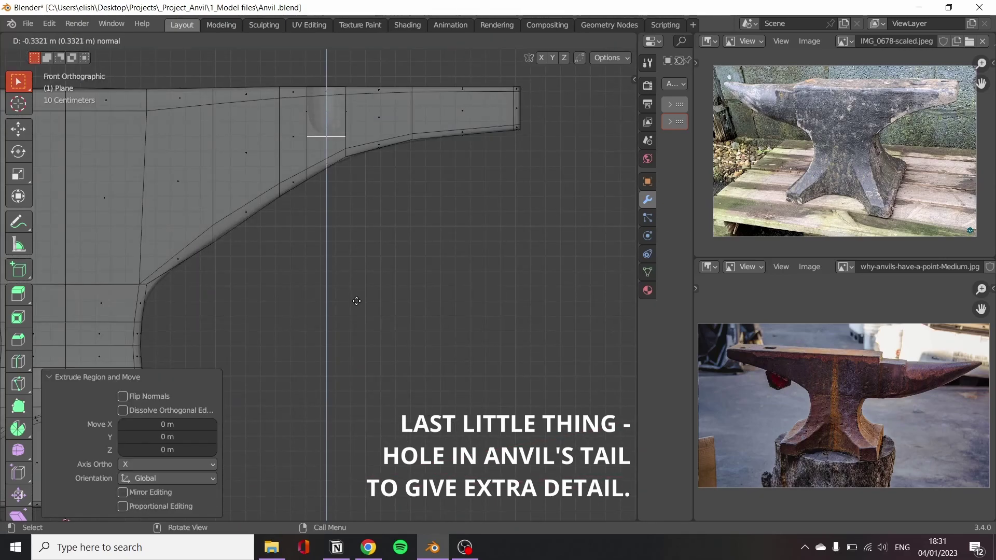
{"action": "left_click", "coordinate": [357, 308]}
{"action": "middle_click_drag", "start_coordinate": [357, 309], "coordinate": [559, 344]}
Add a centred loop cut inside the hardy hole
{"action": "key", "text": "2"}
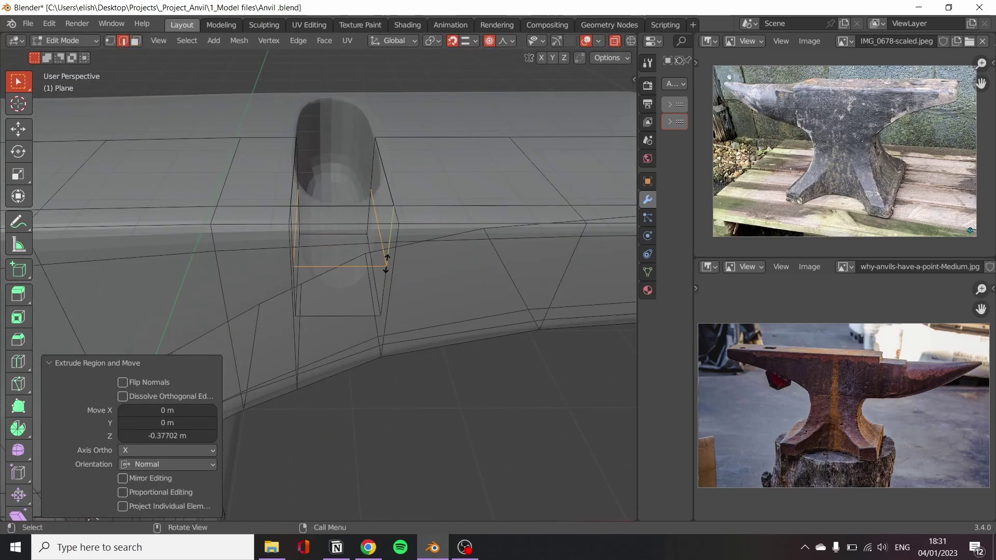
{"action": "key", "text": "g"}
{"action": "key", "text": "g"}
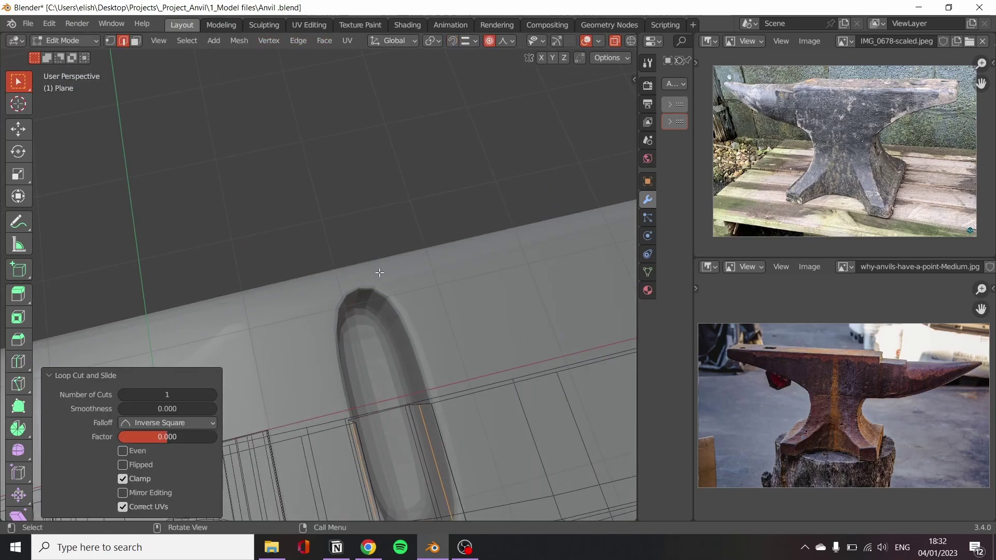
{"action": "left_click", "coordinate": [122, 40]}
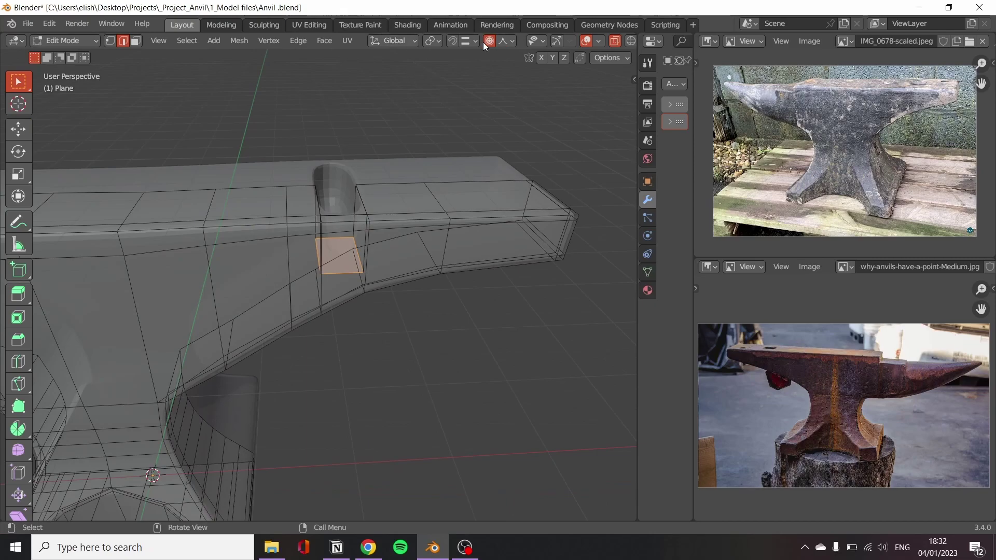
{"action": "scroll", "coordinate": [337, 254], "scroll_direction": "up", "scroll_amount": 8}
{"action": "scroll", "coordinate": [337, 254], "scroll_direction": "down", "scroll_amount": 2}
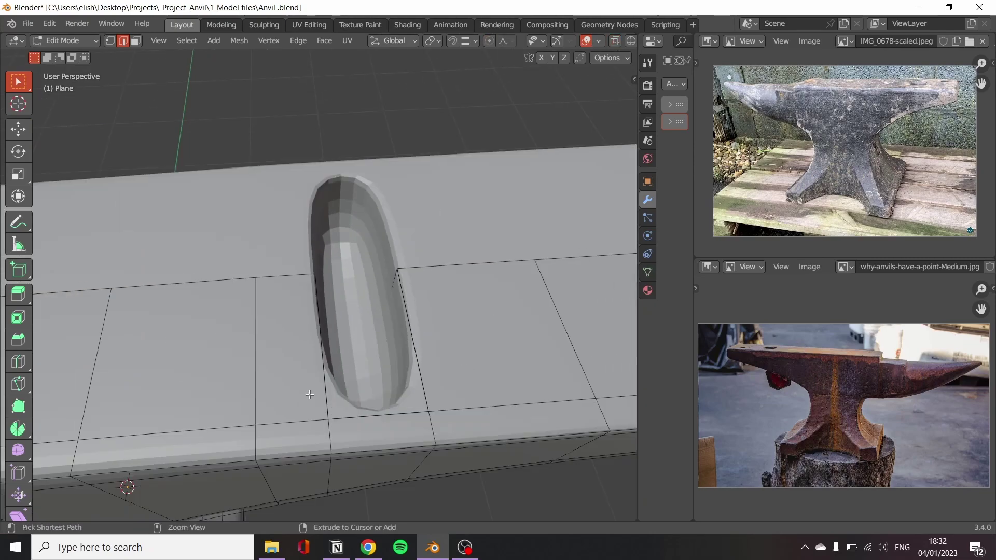
{"action": "key", "text": "g"}
{"action": "key", "text": "g"}
{"action": "right_click", "coordinate": [314, 275]}
Add a supporting loop around the hole, slid close to its edge
{"action": "middle_click_drag", "start_coordinate": [314, 275], "coordinate": [370, 397]}
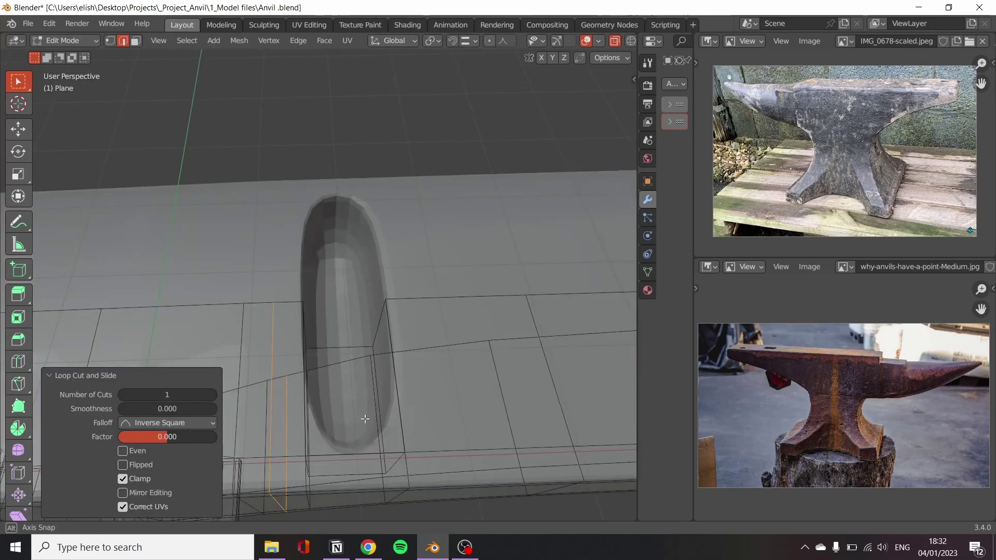
{"action": "left_click", "coordinate": [370, 397], "text": "alt"}
{"action": "left_click", "coordinate": [398, 311], "text": "alt"}
{"action": "key", "text": "g"}
{"action": "key", "text": "g"}
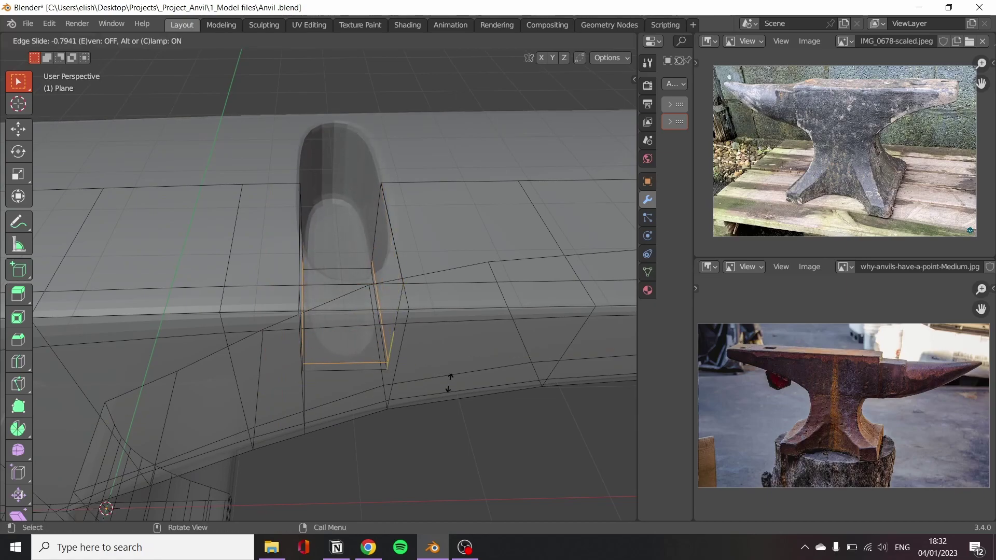
{"action": "left_click", "coordinate": [448, 380]}
{"action": "middle_click_drag", "start_coordinate": [447, 381], "coordinate": [454, 220]}
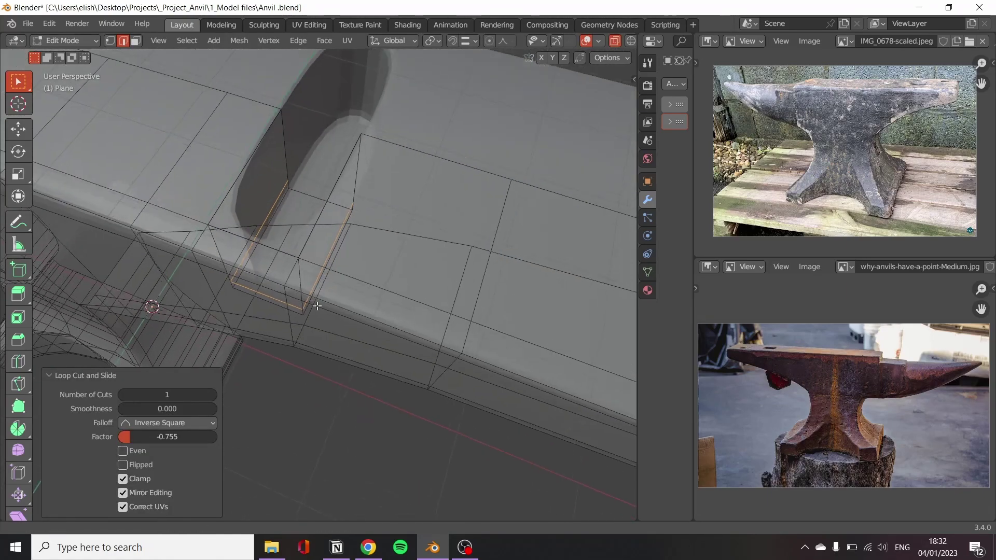
Select the edges around the hole after abandoning an inset attempt
{"action": "left_click", "coordinate": [352, 140]}
{"action": "key", "text": "i"}
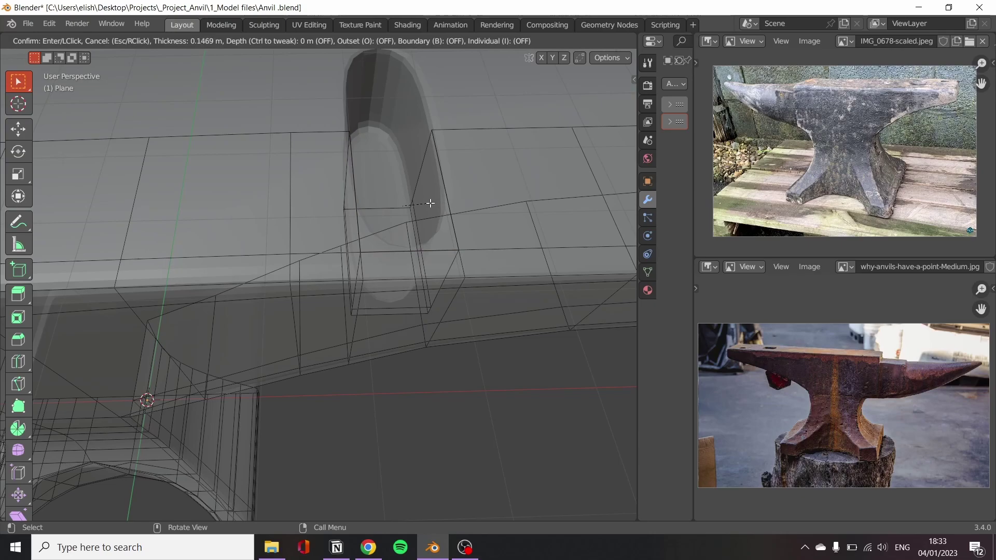
{"action": "key", "text": "Escape"}
{"action": "left_click", "coordinate": [433, 232], "text": "ctrl"}
{"action": "middle_click_drag", "start_coordinate": [434, 232], "coordinate": [421, 164]}
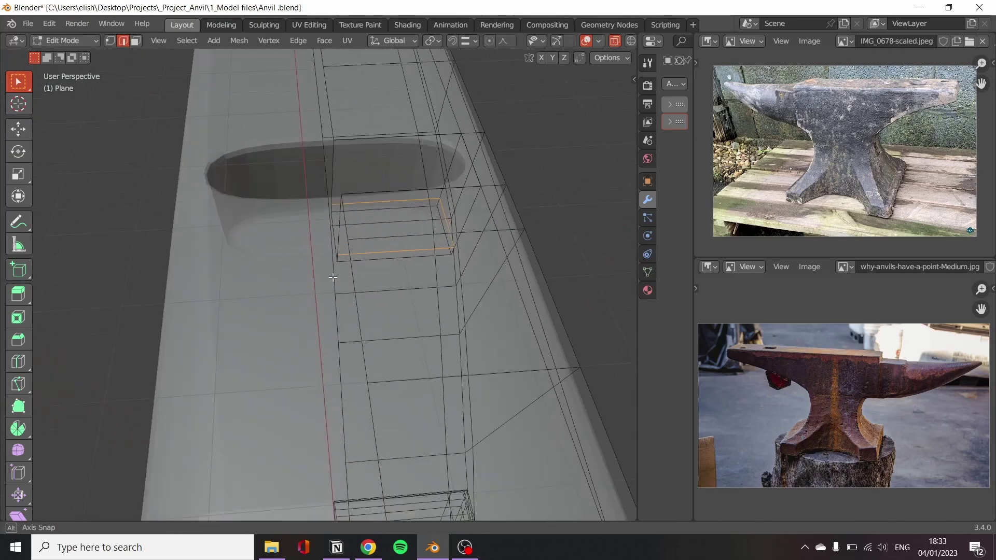
{"action": "scroll", "coordinate": [421, 164], "scroll_direction": "down", "scroll_amount": 4}
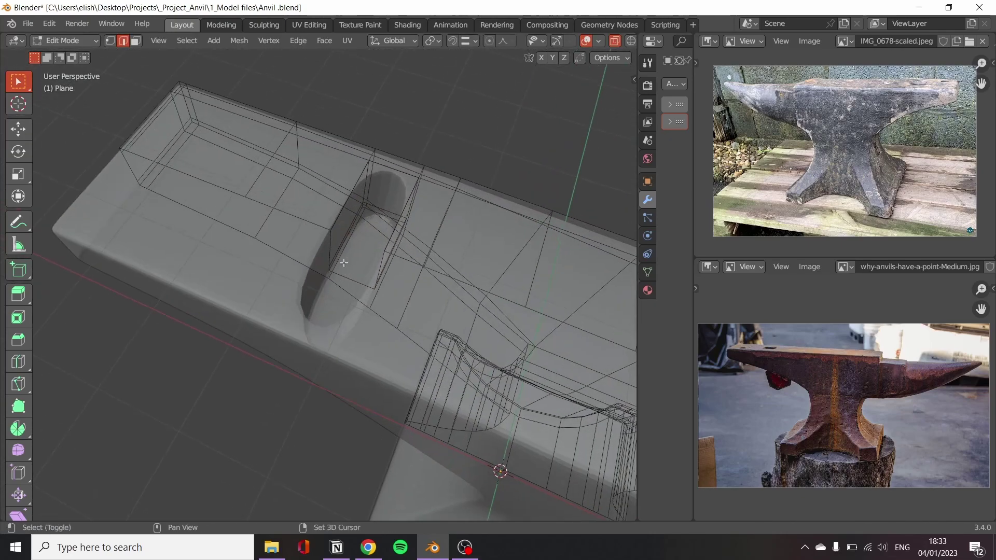
{"action": "middle_click_drag", "start_coordinate": [422, 164], "coordinate": [173, 223]}
From top view, add lengthwise supporting loops tight against both sides of the hole
{"action": "key", "text": "KP_7"}
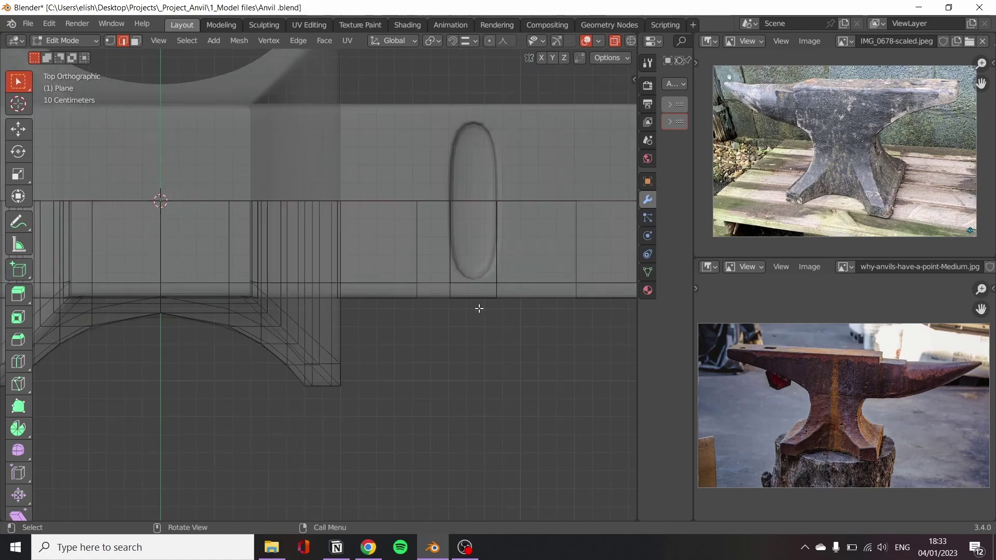
{"action": "scroll", "coordinate": [478, 306], "scroll_direction": "up", "scroll_amount": 3}
{"action": "left_click", "coordinate": [353, 322]}
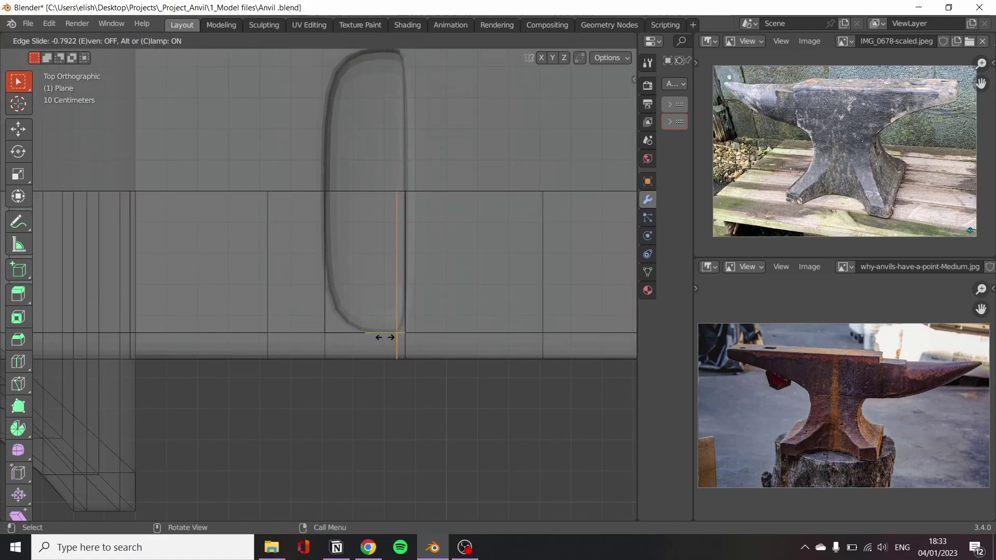
{"action": "left_click", "coordinate": [379, 332]}
{"action": "key", "text": "g"}
{"action": "key", "text": "g"}
{"action": "right_click", "coordinate": [400, 409]}
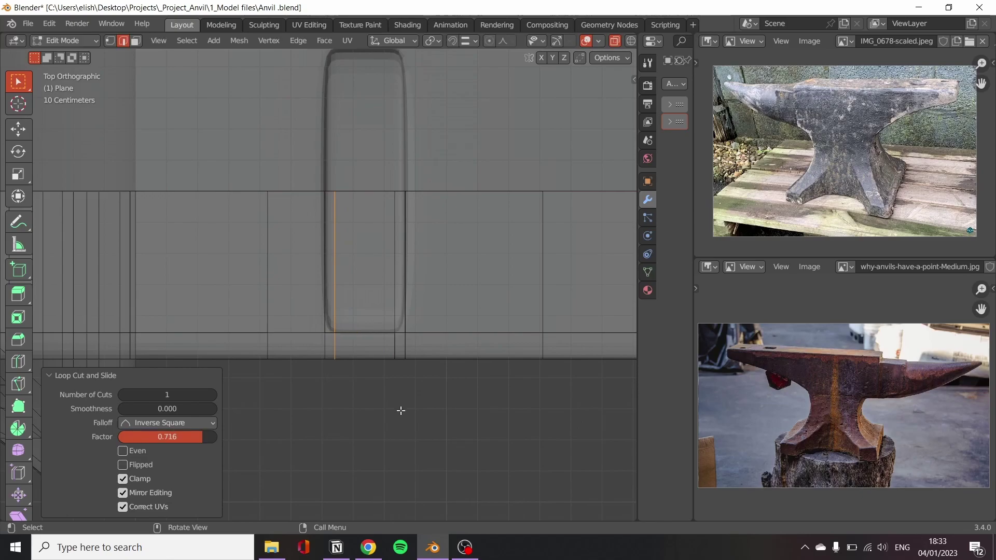
Orbit to perspective and check the crisp smoothed hole in Object Mode
{"action": "mouse_move", "coordinate": [400, 410]}
{"action": "middle_mouse_down"}
{"action": "mouse_move", "coordinate": [400, 306]}
{"action": "mouse_move", "coordinate": [369, 173]}
{"action": "middle_mouse_up"}
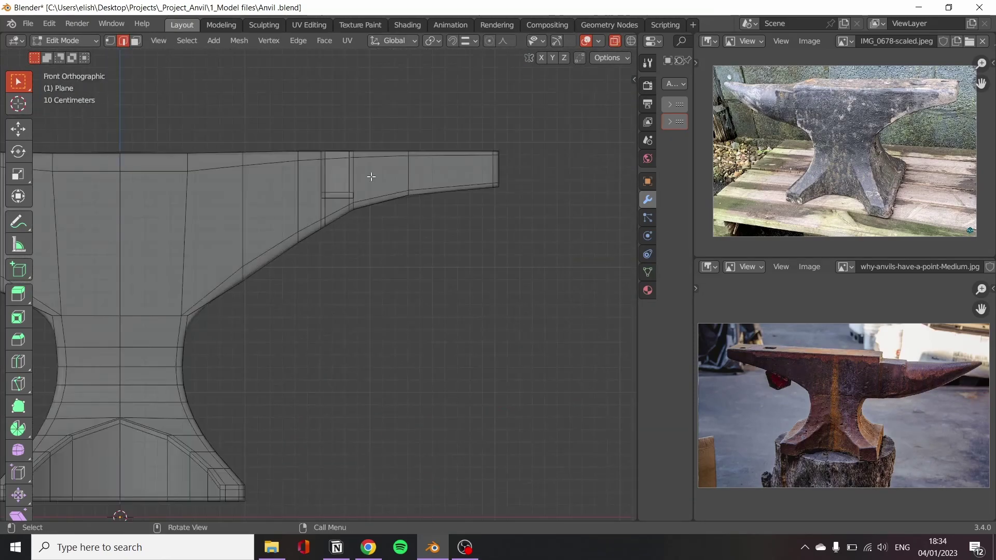
{"action": "mouse_move", "coordinate": [395, 260]}
{"action": "middle_mouse_down"}
{"action": "mouse_move", "coordinate": [350, 349]}
{"action": "mouse_move", "coordinate": [291, 208]}
{"action": "mouse_move", "coordinate": [492, 189]}
{"action": "middle_mouse_up"}
{"action": "scroll", "coordinate": [350, 349], "scroll_direction": "down", "scroll_amount": 3}
{"action": "key", "text": "Tab"}
{"action": "scroll", "coordinate": [493, 188], "scroll_direction": "up", "scroll_amount": 5}
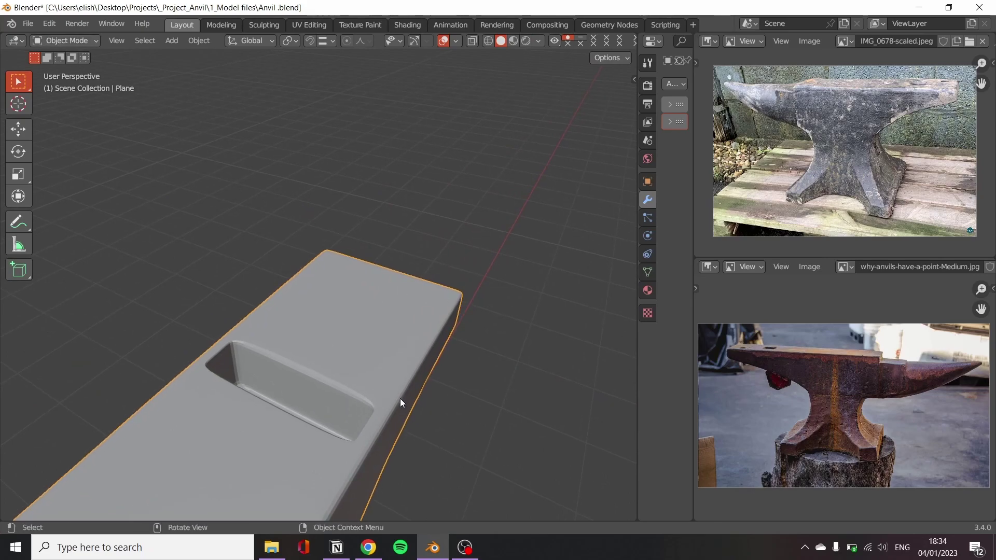
Re-enter Edit Mode and orbit around the hardy hole and whole anvil
{"action": "key", "text": "Tab"}
{"action": "middle_click_drag", "start_coordinate": [400, 400], "coordinate": [451, 437]}
{"action": "scroll", "coordinate": [450, 436], "scroll_direction": "up", "scroll_amount": 2}
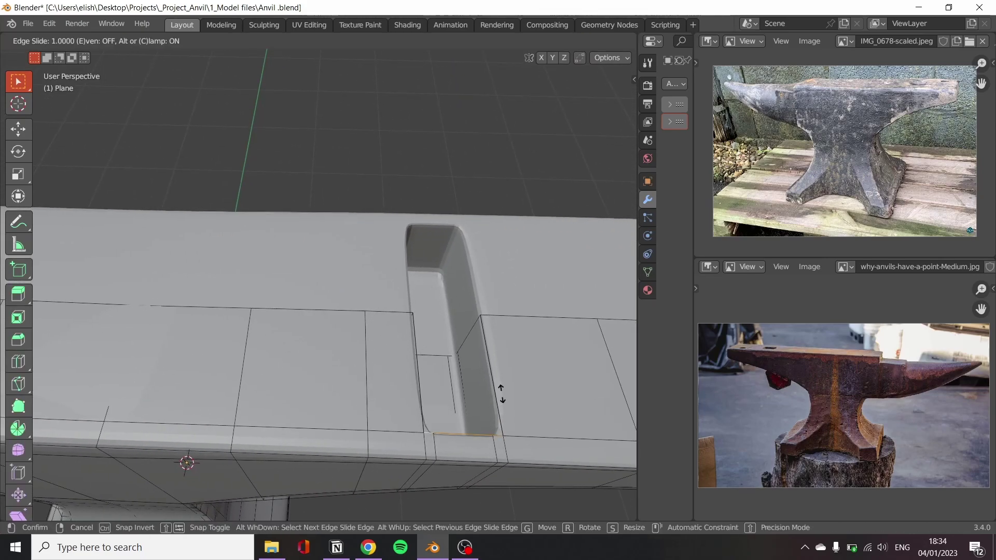
{"action": "mouse_move", "coordinate": [508, 434]}
{"action": "middle_mouse_down"}
{"action": "mouse_move", "coordinate": [312, 467]}
{"action": "mouse_move", "coordinate": [434, 309]}
{"action": "mouse_move", "coordinate": [238, 279]}
{"action": "middle_mouse_up"}
{"action": "scroll", "coordinate": [311, 467], "scroll_direction": "down", "scroll_amount": 4}
{"action": "scroll", "coordinate": [312, 467], "scroll_direction": "up", "scroll_amount": 5}
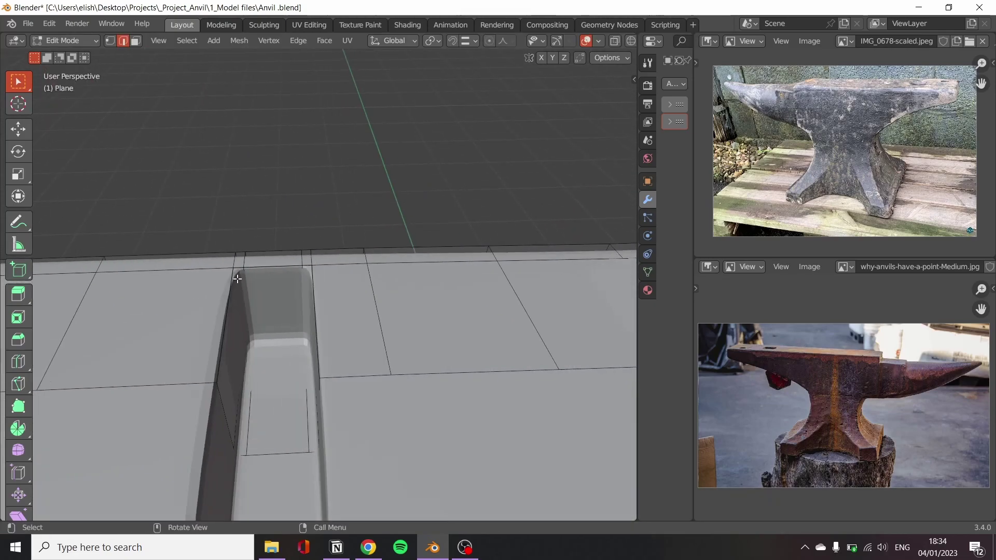
In X-ray face mode, move two faces near the hardy hole about 9 cm along Y
{"action": "key", "text": "3"}
{"action": "key", "text": "alt+z"}
{"action": "left_click", "coordinate": [159, 307]}
{"action": "left_click", "coordinate": [225, 317]}
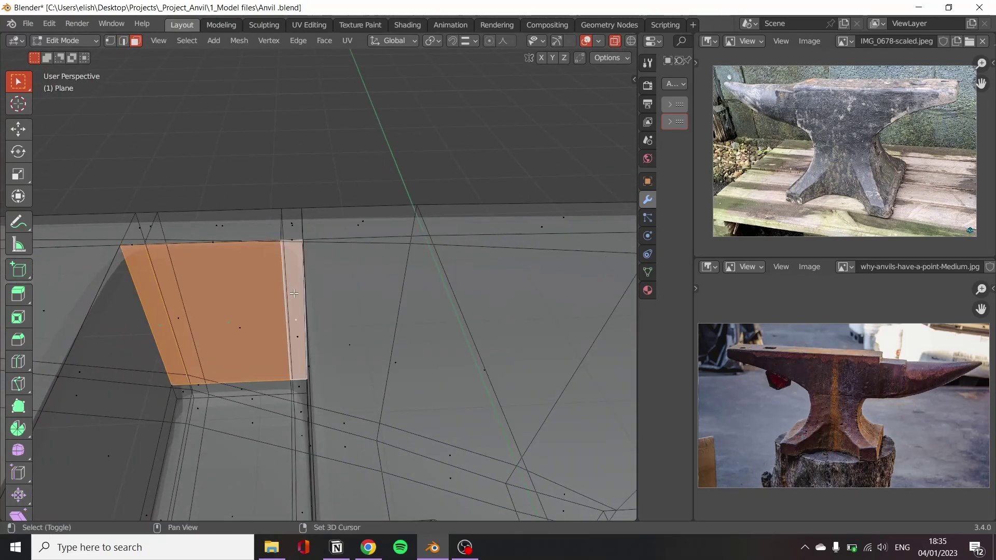
{"action": "middle_click_drag", "start_coordinate": [224, 317], "coordinate": [289, 403]}
{"action": "key", "text": "g"}
{"action": "key", "text": "y"}
{"action": "left_click", "coordinate": [288, 420]}
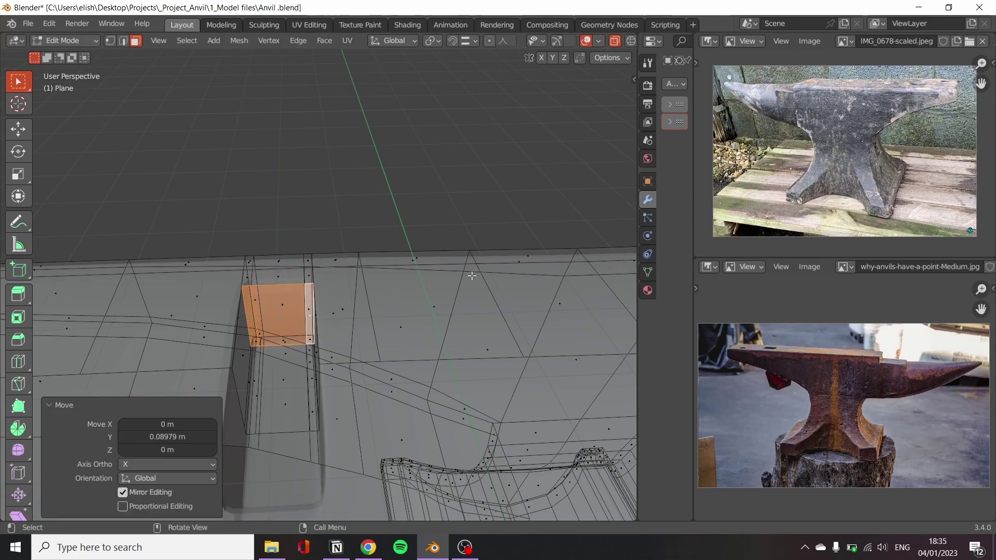
Check the whole anvil in Object Mode from top and perspective views
{"action": "key", "text": "Tab"}
{"action": "key", "text": "alt+z"}
{"action": "scroll", "coordinate": [267, 366], "scroll_direction": "down", "scroll_amount": 4}
{"action": "middle_click_drag", "start_coordinate": [267, 366], "coordinate": [468, 328]}
{"action": "key", "text": "KP_7"}
{"action": "scroll", "coordinate": [349, 406], "scroll_direction": "down", "scroll_amount": 3}
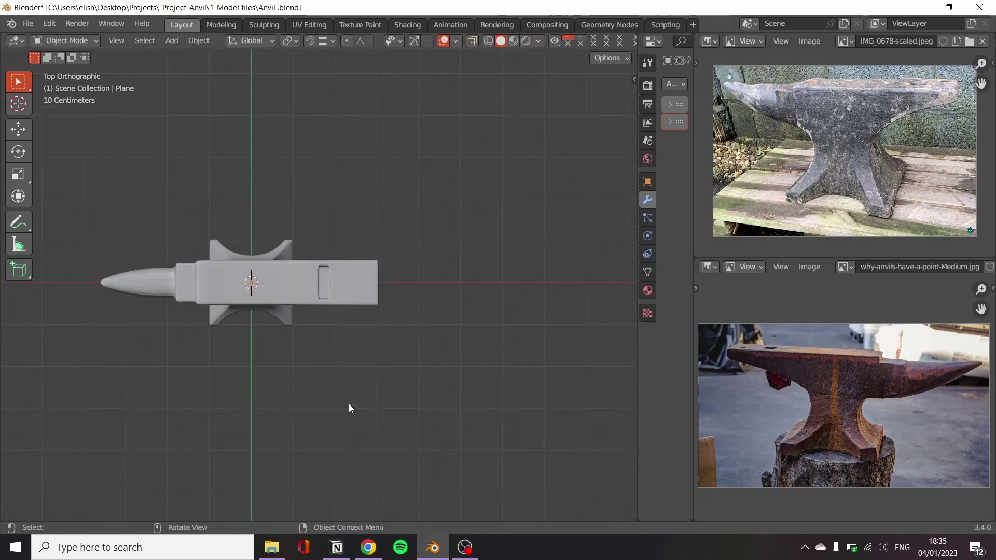
{"action": "mouse_move", "coordinate": [349, 407]}
{"action": "middle_mouse_down"}
{"action": "mouse_move", "coordinate": [298, 300]}
{"action": "mouse_move", "coordinate": [212, 307]}
{"action": "middle_mouse_up"}
{"action": "scroll", "coordinate": [443, 226], "scroll_direction": "up", "scroll_amount": 8}
Back in Edit Mode, add an edge loop near the horn joint
{"action": "key", "text": "Tab"}
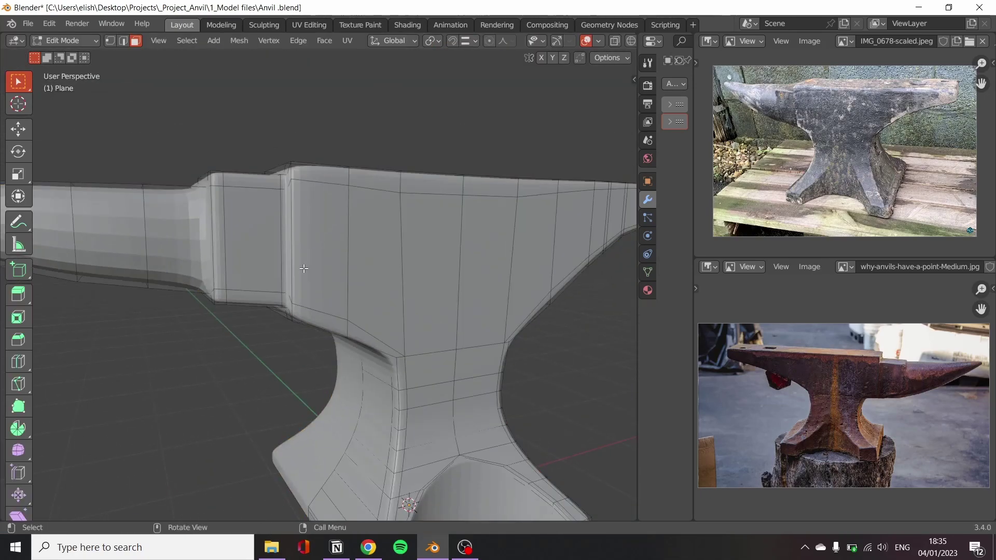
{"action": "scroll", "coordinate": [480, 329], "scroll_direction": "up", "scroll_amount": 4}
{"action": "middle_click_drag", "start_coordinate": [426, 339], "coordinate": [437, 237]}
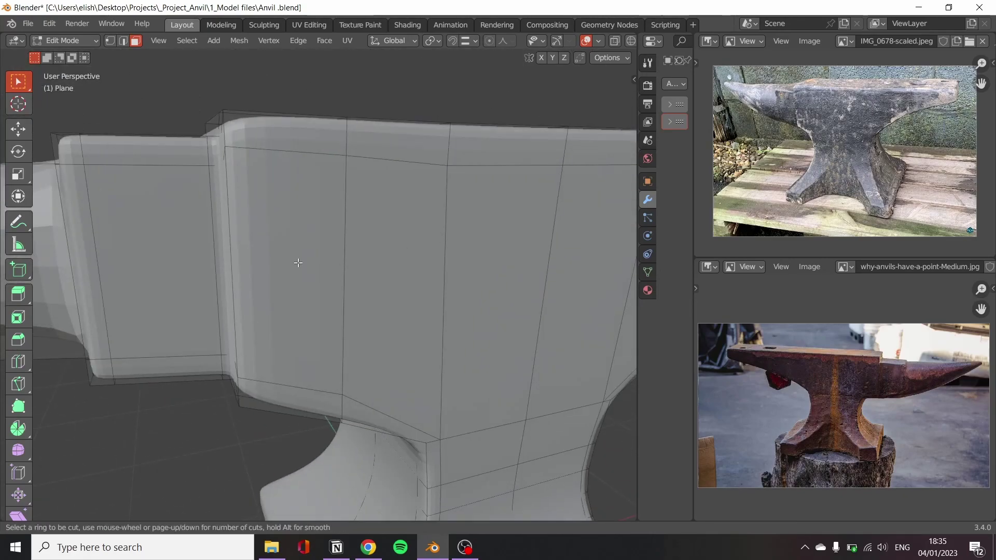
{"action": "left_click_drag", "start_coordinate": [244, 194], "coordinate": [241, 197]}
{"action": "key", "text": "KP_1"}
In X-ray, lower the horn-junction vertex and adjust it along Z with soft falloff
{"action": "scroll", "coordinate": [289, 327], "scroll_direction": "down", "scroll_amount": 1}
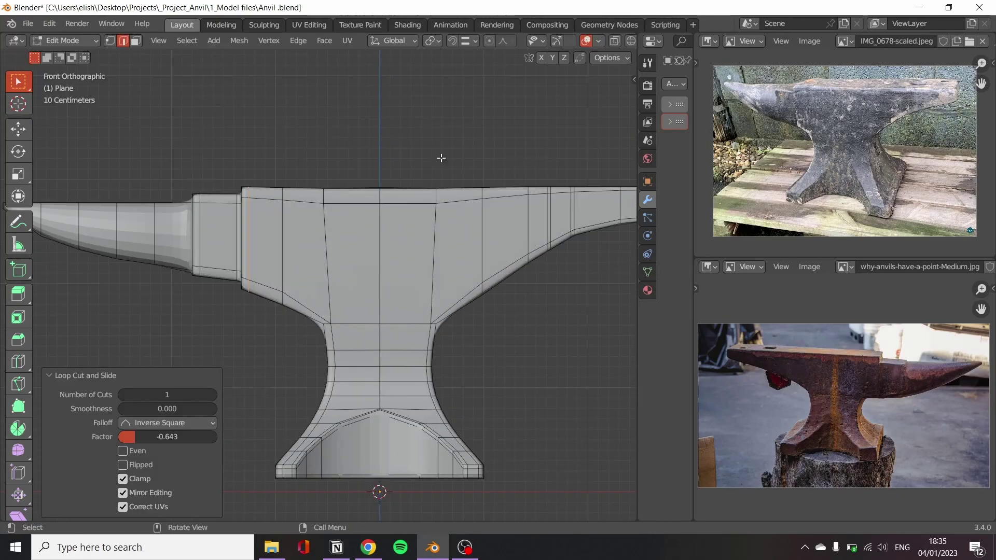
{"action": "key", "text": "alt+z"}
{"action": "left_click", "coordinate": [285, 343]}
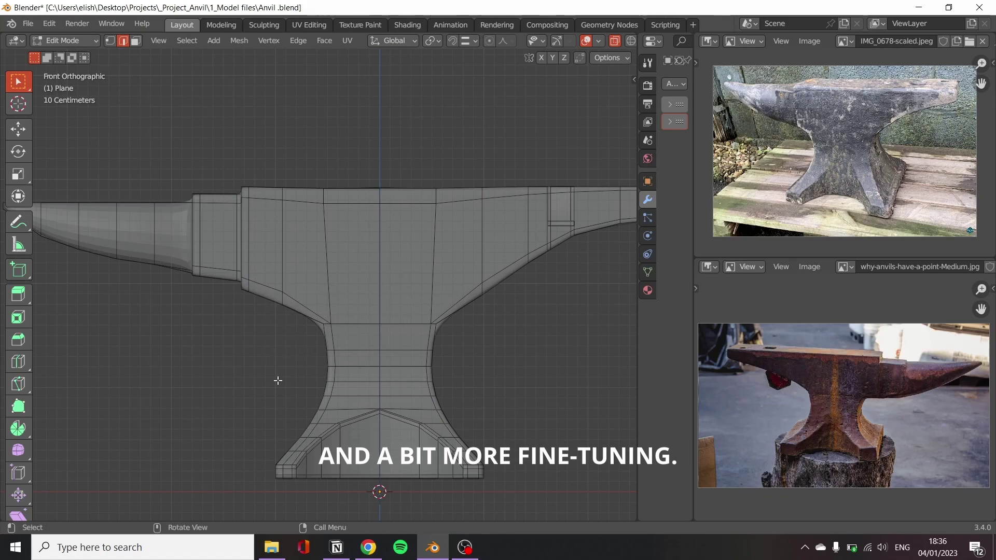
{"action": "scroll", "coordinate": [285, 358], "scroll_direction": "up", "scroll_amount": 3}
{"action": "scroll", "coordinate": [247, 428], "scroll_direction": "down", "scroll_amount": 2}
{"action": "key", "text": "g"}
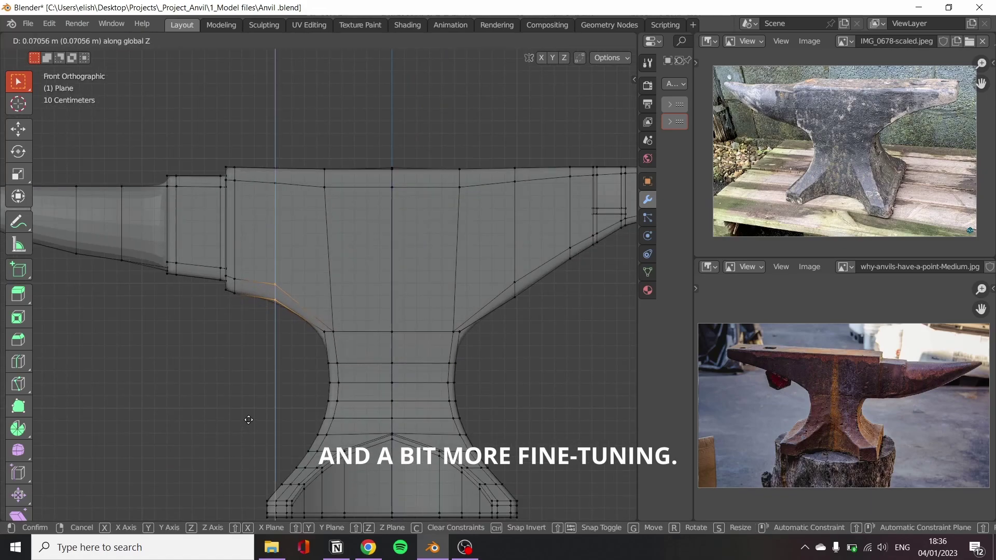
{"action": "left_click", "coordinate": [247, 423]}
{"action": "key", "text": "g"}
{"action": "key", "text": "z"}
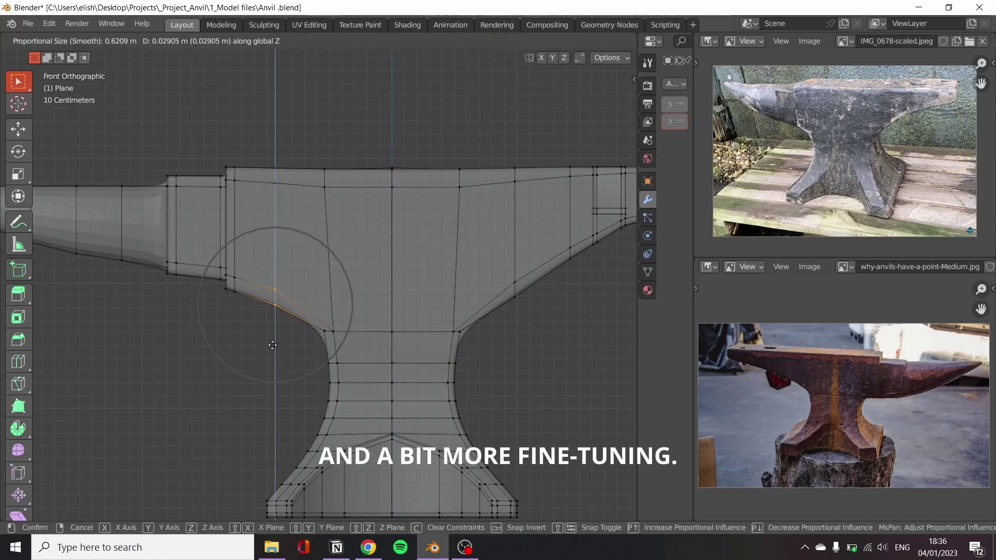
{"action": "left_click", "coordinate": [266, 343]}
Shift junction vertices along X and nudge a waist vertex, then review in Object Mode
{"action": "key", "text": "b"}
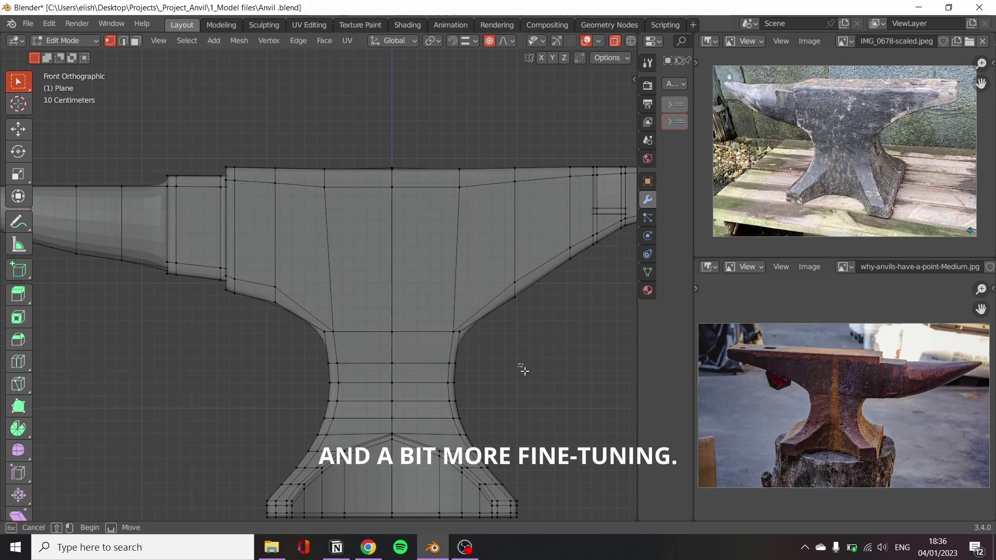
{"action": "key", "text": "g"}
{"action": "key", "text": "x"}
{"action": "left_click", "coordinate": [568, 367]}
{"action": "scroll", "coordinate": [510, 356], "scroll_direction": "up", "scroll_amount": 1}
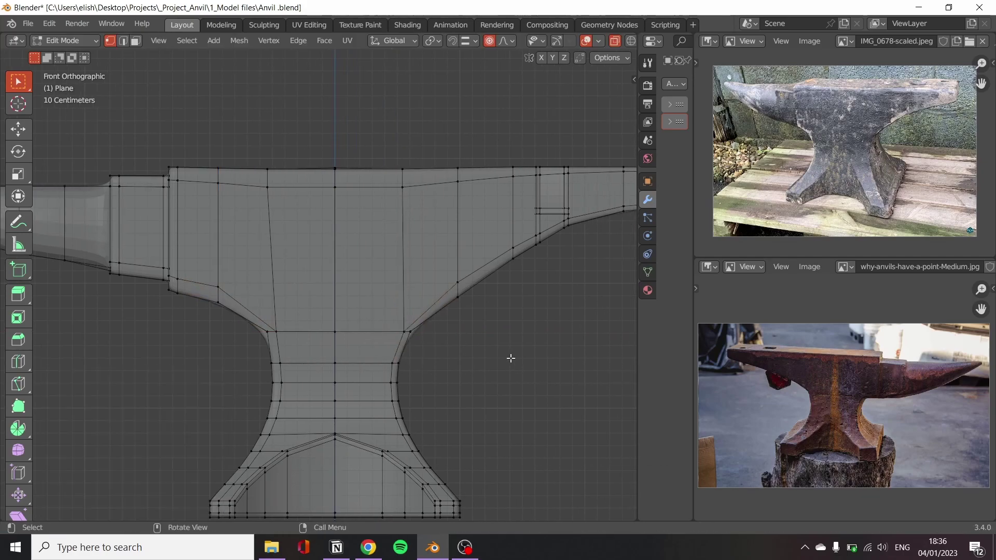
{"action": "left_click_drag", "start_coordinate": [282, 345], "coordinate": [306, 360]}
{"action": "key", "text": "g"}
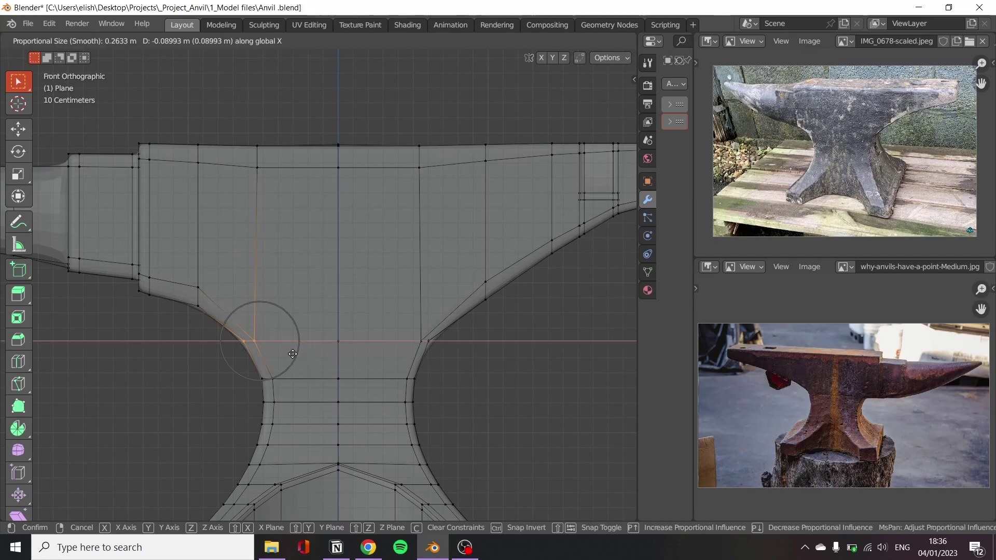
{"action": "left_click", "coordinate": [293, 354]}
{"action": "middle_click_drag", "start_coordinate": [450, 369], "coordinate": [450, 438]}
{"action": "key", "text": "Tab"}
{"action": "mouse_move", "coordinate": [312, 405]}
{"action": "middle_mouse_down"}
{"action": "mouse_move", "coordinate": [384, 363]}
{"action": "mouse_move", "coordinate": [295, 335]}
{"action": "mouse_move", "coordinate": [226, 273]}
{"action": "mouse_move", "coordinate": [275, 339]}
{"action": "mouse_move", "coordinate": [432, 244]}
{"action": "middle_mouse_up"}
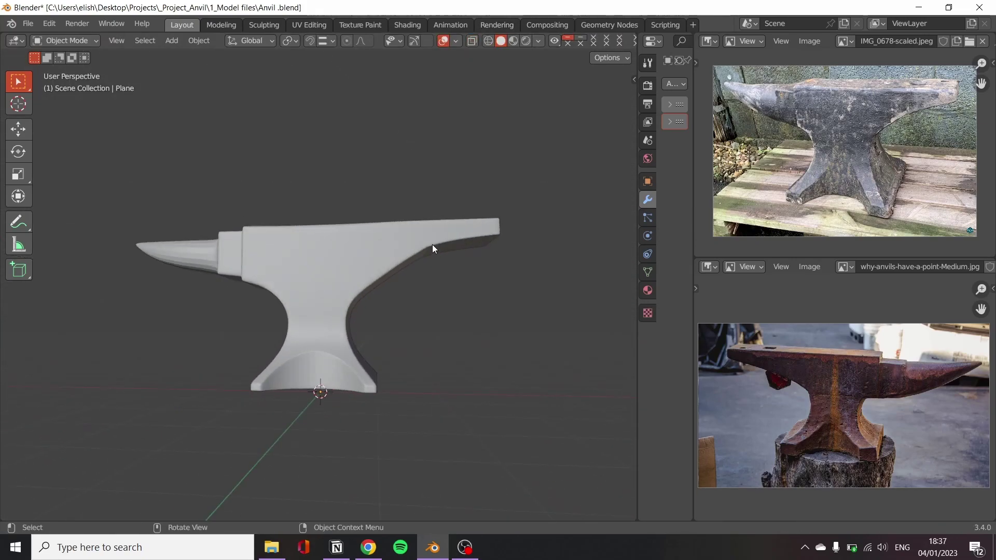
Slide a vertex on the tail underside into a cleaner position
{"action": "scroll", "coordinate": [434, 249], "scroll_direction": "up", "scroll_amount": 4}
{"action": "key", "text": "Tab"}
{"action": "mouse_move", "coordinate": [238, 300]}
{"action": "middle_mouse_down"}
{"action": "mouse_move", "coordinate": [244, 229]}
{"action": "mouse_move", "coordinate": [426, 196]}
{"action": "mouse_move", "coordinate": [211, 97]}
{"action": "mouse_move", "coordinate": [409, 377]}
{"action": "mouse_move", "coordinate": [389, 151]}
{"action": "mouse_move", "coordinate": [523, 240]}
{"action": "mouse_move", "coordinate": [563, 422]}
{"action": "mouse_move", "coordinate": [303, 104]}
{"action": "mouse_move", "coordinate": [325, 134]}
{"action": "mouse_move", "coordinate": [334, 225]}
{"action": "mouse_move", "coordinate": [300, 113]}
{"action": "mouse_move", "coordinate": [283, 209]}
{"action": "middle_mouse_up"}
{"action": "key", "text": "shift+v"}
{"action": "left_click", "coordinate": [347, 163]}
{"action": "mouse_move", "coordinate": [372, 182]}
{"action": "middle_mouse_down"}
{"action": "mouse_move", "coordinate": [264, 132]}
{"action": "mouse_move", "coordinate": [407, 333]}
{"action": "mouse_move", "coordinate": [355, 278]}
{"action": "middle_mouse_up"}
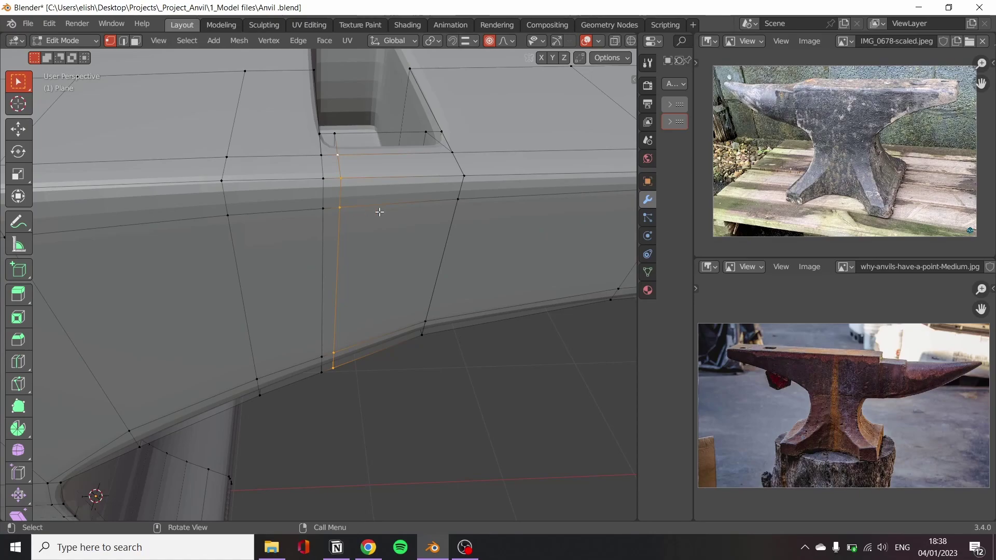
Select the whole mesh and merge vertices by distance to remove duplicates
{"action": "key", "text": "g"}
{"action": "left_click", "coordinate": [323, 215]}
{"action": "key", "text": "a"}
{"action": "right_click", "coordinate": [366, 270]}
{"action": "left_click", "coordinate": [425, 322]}
{"action": "mouse_move", "coordinate": [433, 411]}
{"action": "middle_mouse_down"}
{"action": "mouse_move", "coordinate": [262, 387]}
{"action": "mouse_move", "coordinate": [456, 349]}
{"action": "middle_mouse_up"}
Slide the edges and vertices beside the hardy hole toward the hole
{"action": "left_click", "coordinate": [334, 233]}
{"action": "mouse_move", "coordinate": [389, 197]}
{"action": "middle_mouse_down"}
{"action": "mouse_move", "coordinate": [93, 348]}
{"action": "mouse_move", "coordinate": [429, 418]}
{"action": "mouse_move", "coordinate": [361, 213]}
{"action": "middle_mouse_up"}
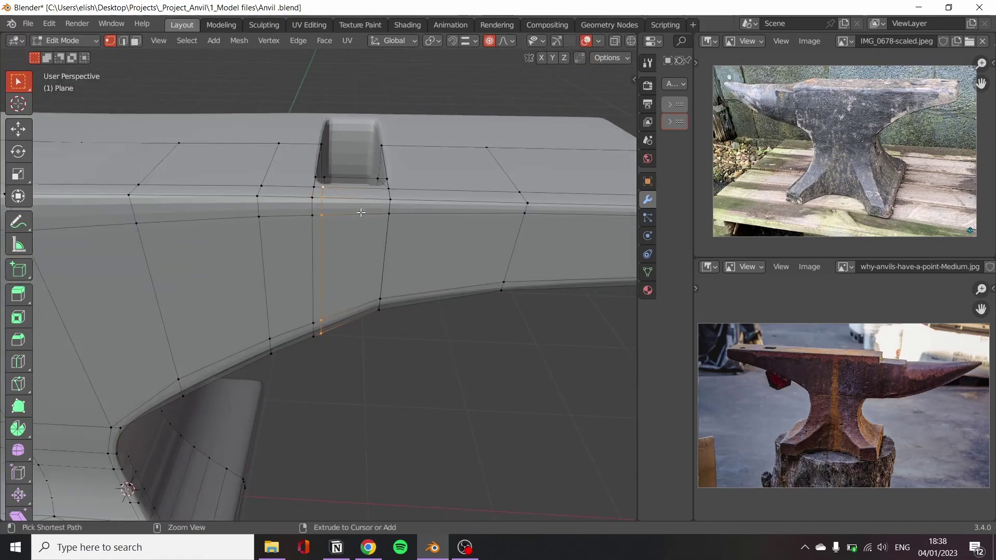
{"action": "key", "text": "shift+v"}
{"action": "left_click", "coordinate": [350, 250]}
{"action": "mouse_move", "coordinate": [323, 249]}
{"action": "middle_mouse_down"}
{"action": "mouse_move", "coordinate": [278, 333]}
{"action": "mouse_move", "coordinate": [326, 154]}
{"action": "middle_mouse_up"}
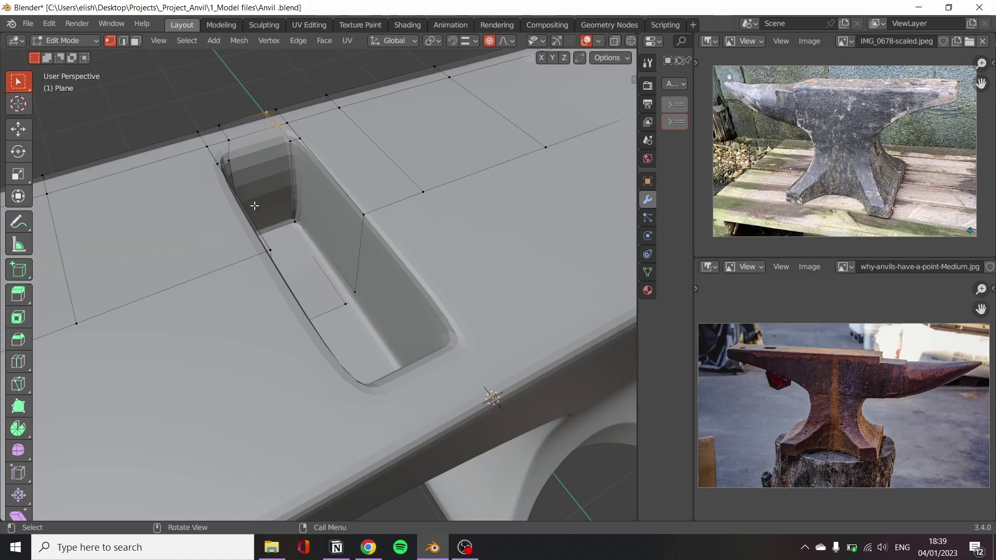
{"action": "key", "text": "KP_1"}
{"action": "key", "text": "shift+v"}
{"action": "left_click", "coordinate": [359, 218]}
With X-ray on, select two underside-curve vertices and try a soft-falloff move
{"action": "scroll", "coordinate": [317, 295], "scroll_direction": "down", "scroll_amount": 2}
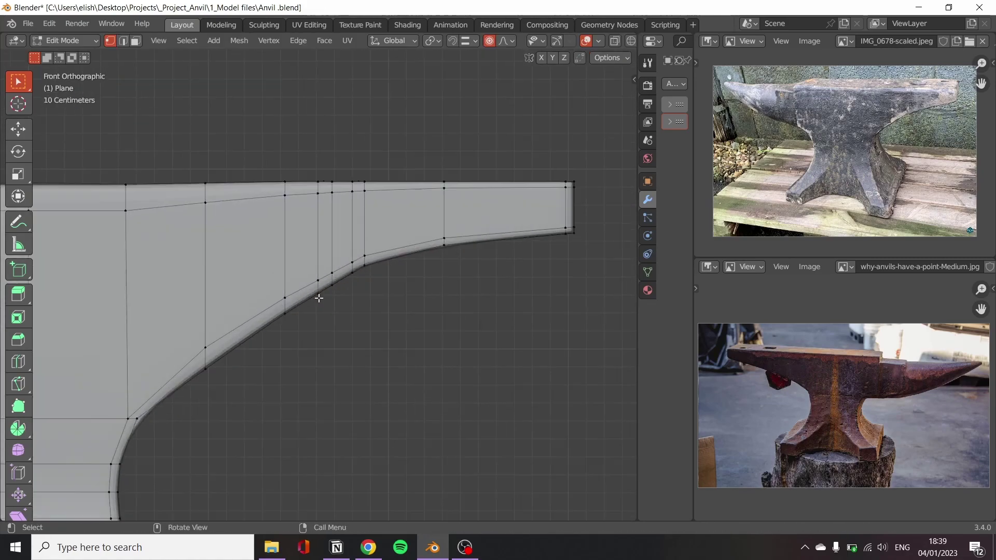
{"action": "scroll", "coordinate": [308, 340], "scroll_direction": "up", "scroll_amount": 3}
{"action": "key", "text": "alt+z"}
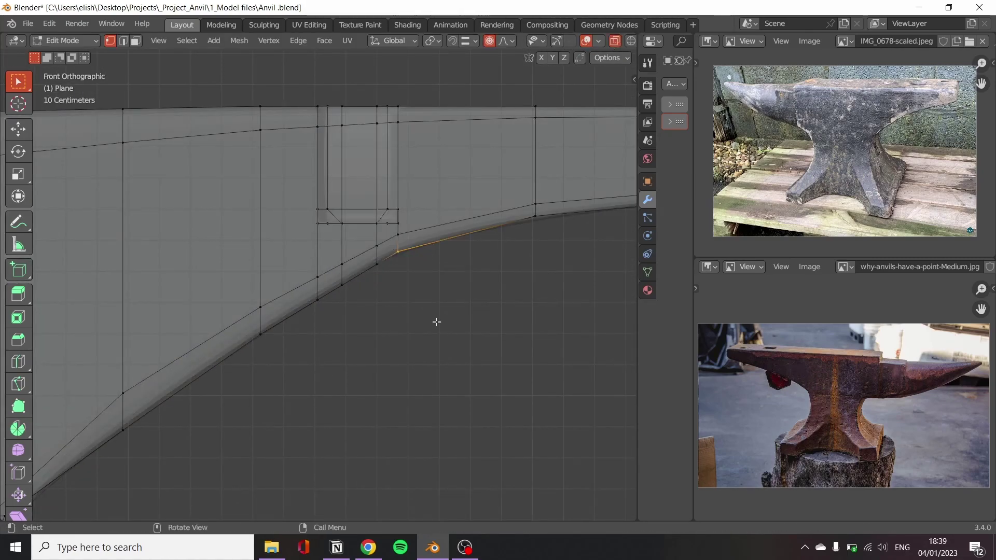
{"action": "left_click_drag", "start_coordinate": [430, 328], "coordinate": [390, 235]}
{"action": "key", "text": "g"}
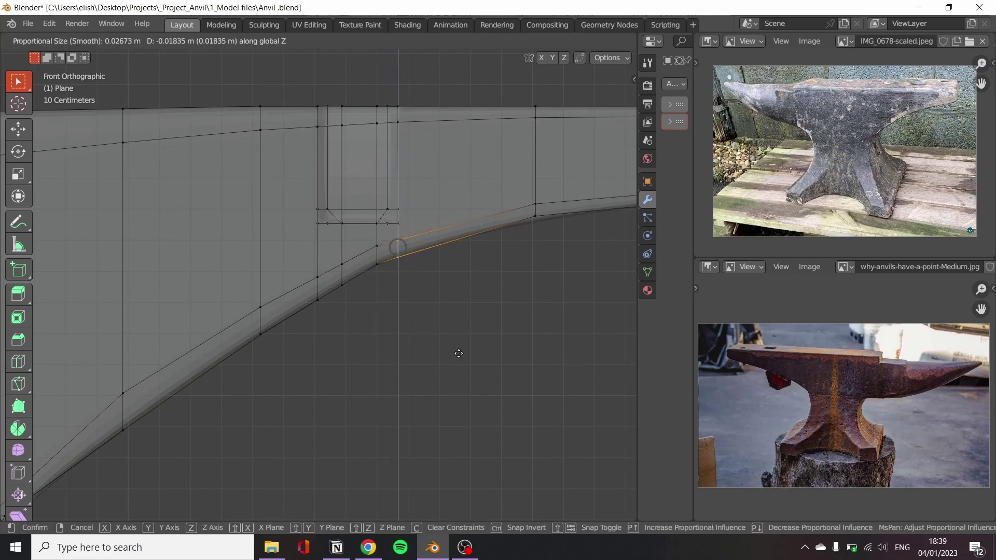
{"action": "right_click", "coordinate": [499, 379]}
Leave Edit Mode and orbit out to view the whole anvil
{"action": "scroll", "coordinate": [492, 314], "scroll_direction": "down", "scroll_amount": 2}
{"action": "scroll", "coordinate": [441, 260], "scroll_direction": "down", "scroll_amount": 2}
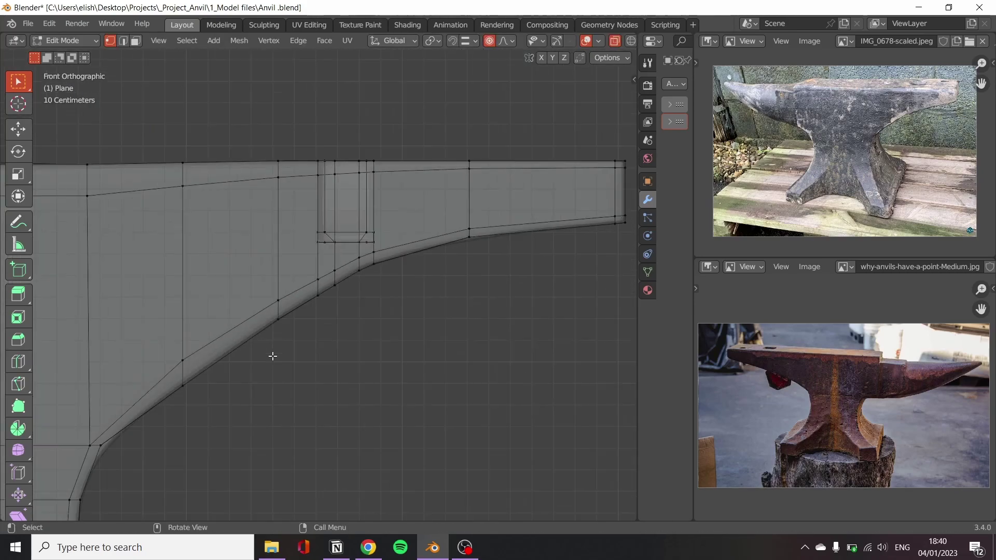
{"action": "scroll", "coordinate": [272, 356], "scroll_direction": "down", "scroll_amount": 3}
{"action": "key", "text": "Tab"}
{"action": "scroll", "coordinate": [480, 293], "scroll_direction": "down", "scroll_amount": 2}
{"action": "mouse_move", "coordinate": [480, 293]}
{"action": "middle_mouse_down"}
{"action": "mouse_move", "coordinate": [329, 373]}
{"action": "mouse_move", "coordinate": [286, 360]}
{"action": "mouse_move", "coordinate": [527, 165]}
{"action": "middle_mouse_up"}
{"action": "scroll", "coordinate": [286, 360], "scroll_direction": "up", "scroll_amount": 2}
{"action": "scroll", "coordinate": [527, 170], "scroll_direction": "up", "scroll_amount": 2}
Switch the Properties area to the Outliner and move Plane.002 into Collection 2
{"action": "left_click_drag", "start_coordinate": [638, 290], "coordinate": [420, 290]}
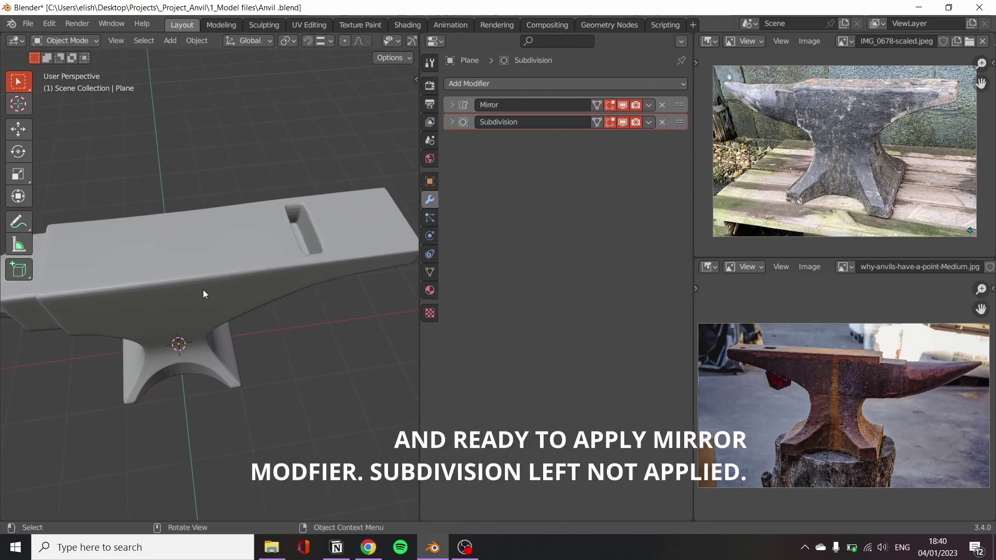
{"action": "left_click", "coordinate": [430, 105]}
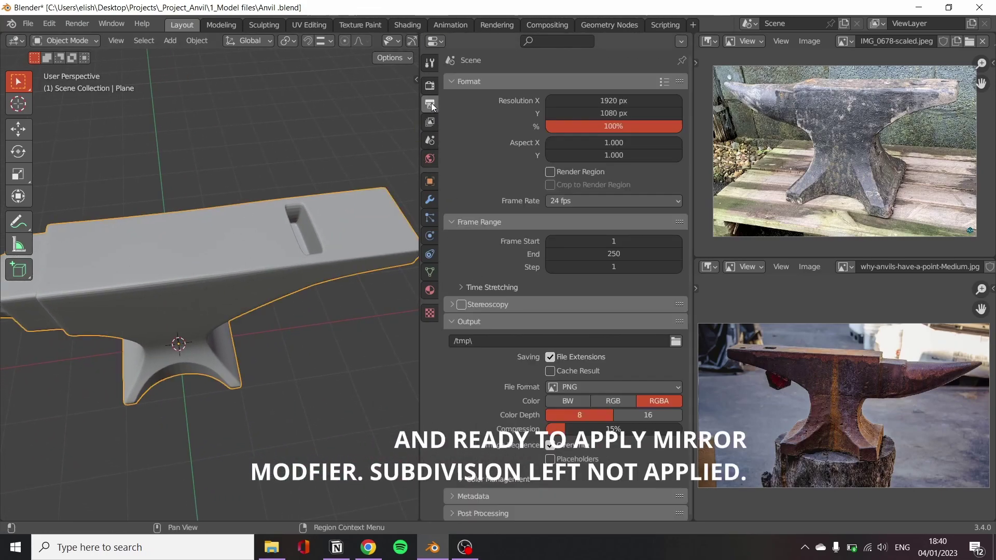
{"action": "left_click", "coordinate": [434, 41]}
{"action": "left_click", "coordinate": [821, 73]}
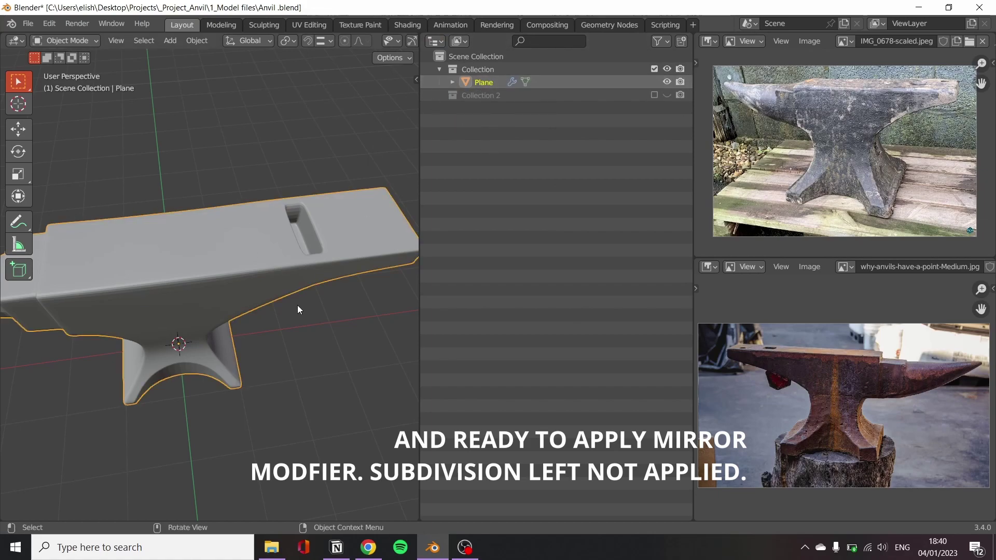
{"action": "left_click", "coordinate": [499, 96]}
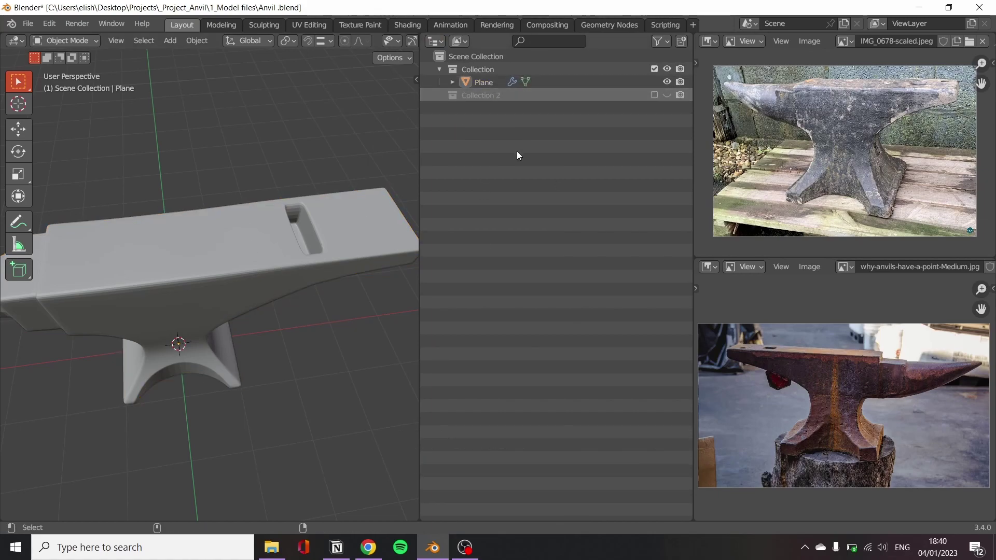
{"action": "left_click_drag", "start_coordinate": [483, 109], "coordinate": [483, 98]}
{"action": "left_click", "coordinate": [652, 98]}
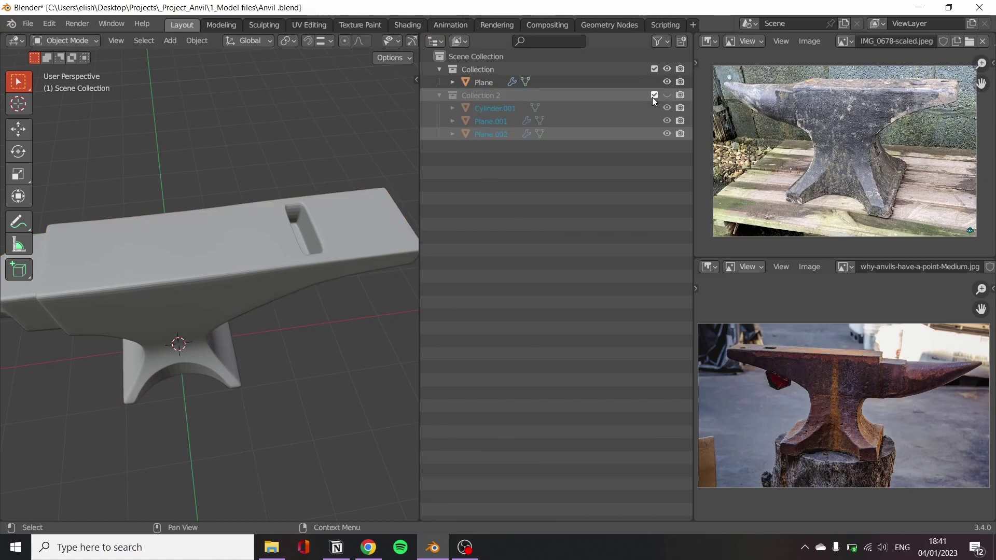
Re-show the anvil's collection and switch that area back to Render properties
{"action": "left_click_drag", "start_coordinate": [420, 208], "coordinate": [675, 208]}
{"action": "left_click_drag", "start_coordinate": [674, 123], "coordinate": [461, 122]}
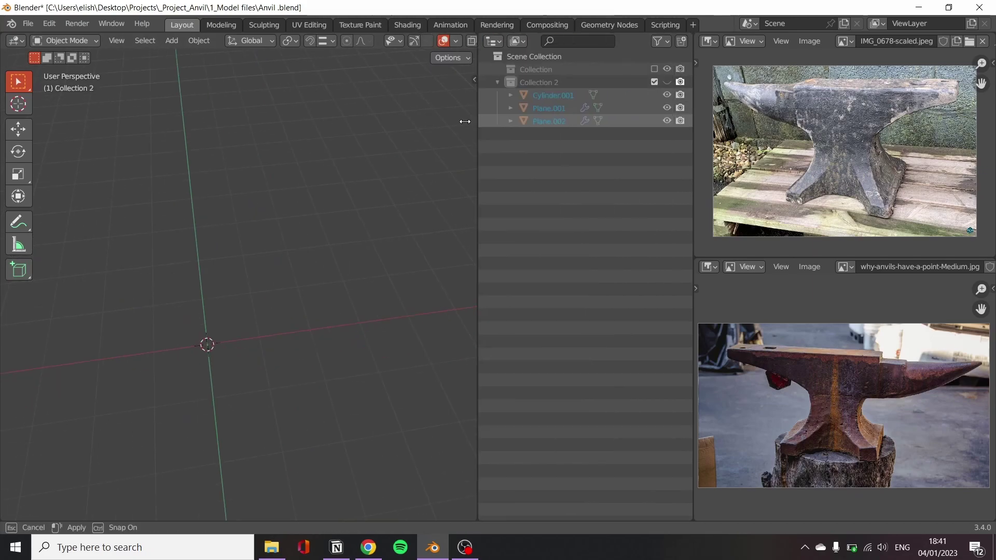
{"action": "left_click", "coordinate": [664, 82]}
{"action": "left_click_drag", "start_coordinate": [454, 88], "coordinate": [623, 85]}
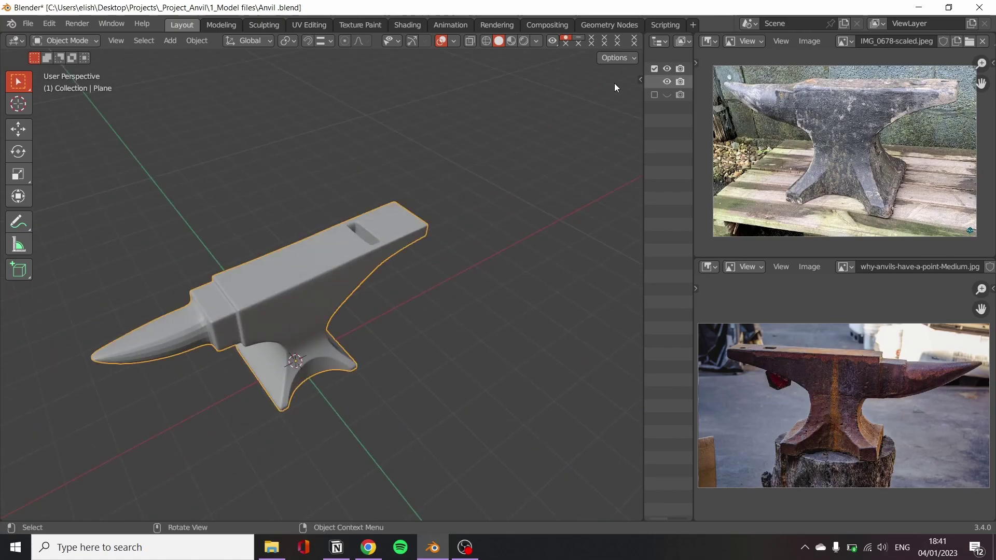
{"action": "left_click", "coordinate": [659, 41]}
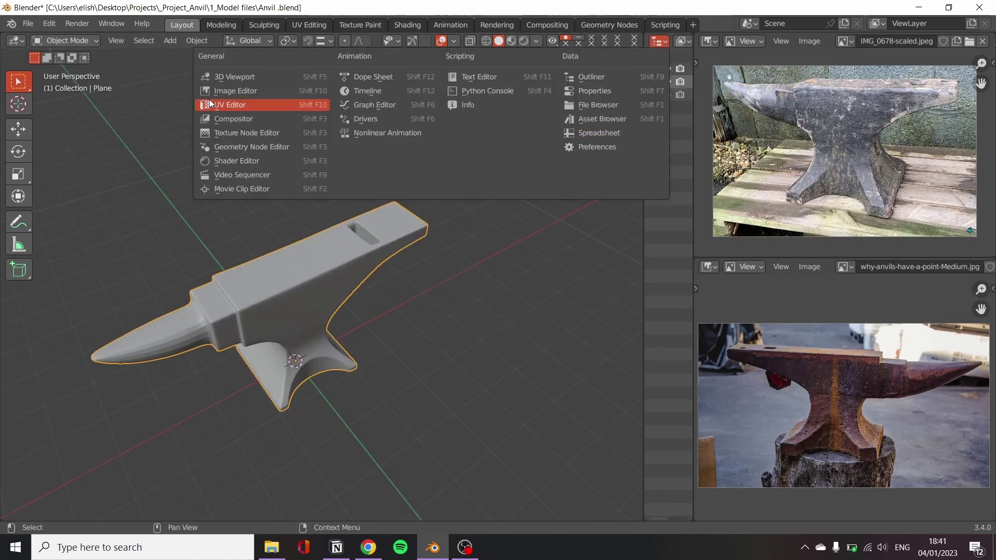
{"action": "left_click", "coordinate": [590, 98]}
{"action": "left_click_drag", "start_coordinate": [643, 291], "coordinate": [515, 306]}
{"action": "scroll", "coordinate": [450, 315], "scroll_direction": "up", "scroll_amount": 2}
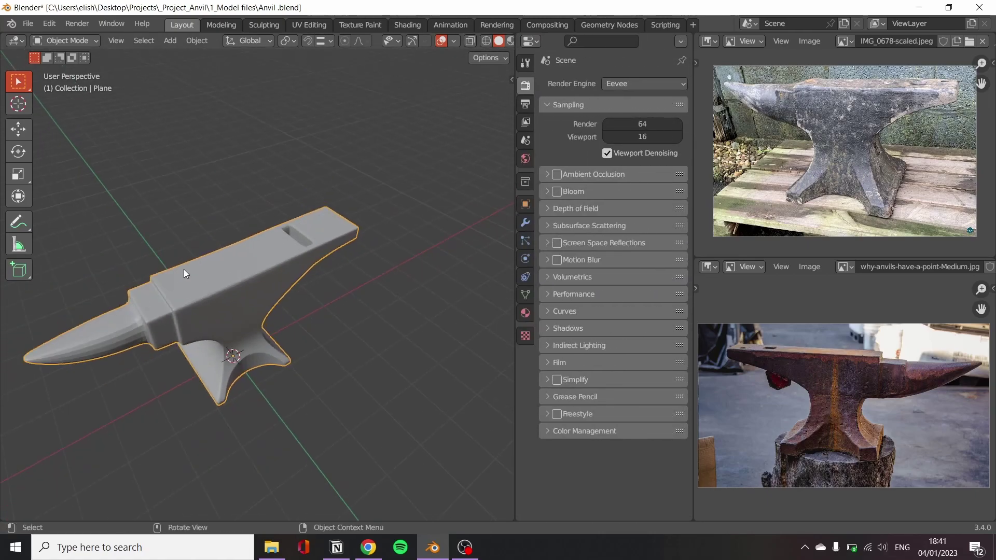
{"action": "middle_click_drag", "start_coordinate": [380, 281], "coordinate": [319, 324]}
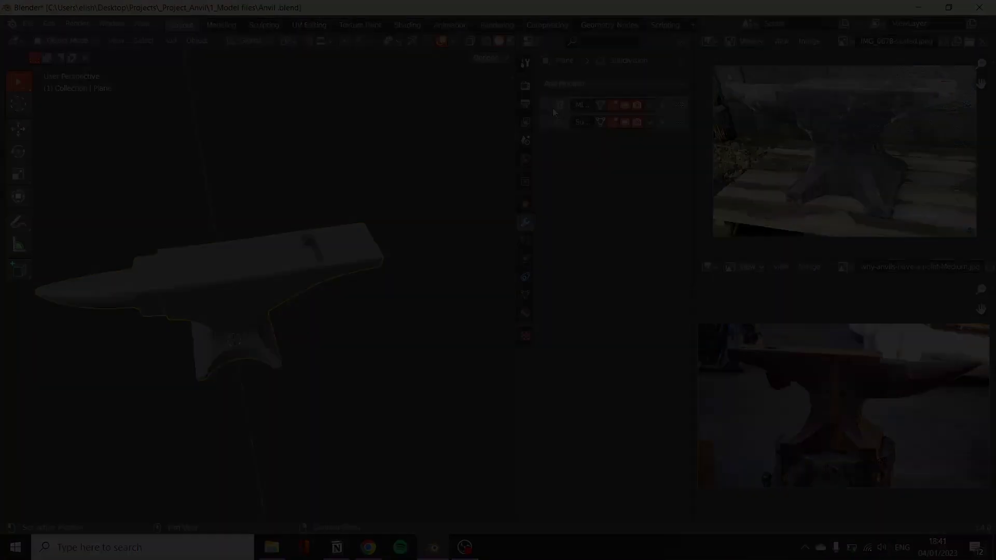